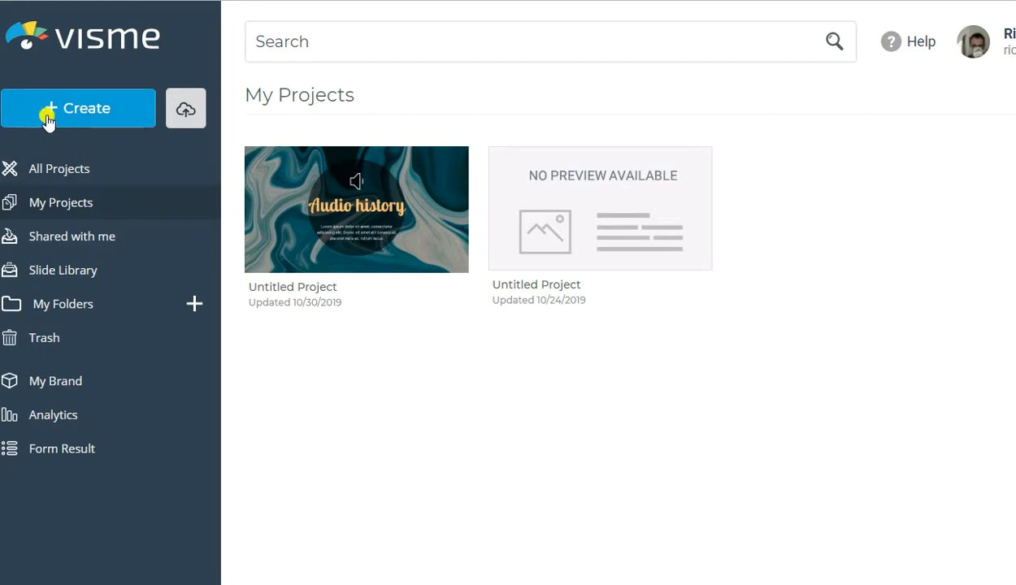
Step: Look through the All Projects, My Projects, Shared with me, Slide Library and Analytics sections of the dashboard
click(38, 174)
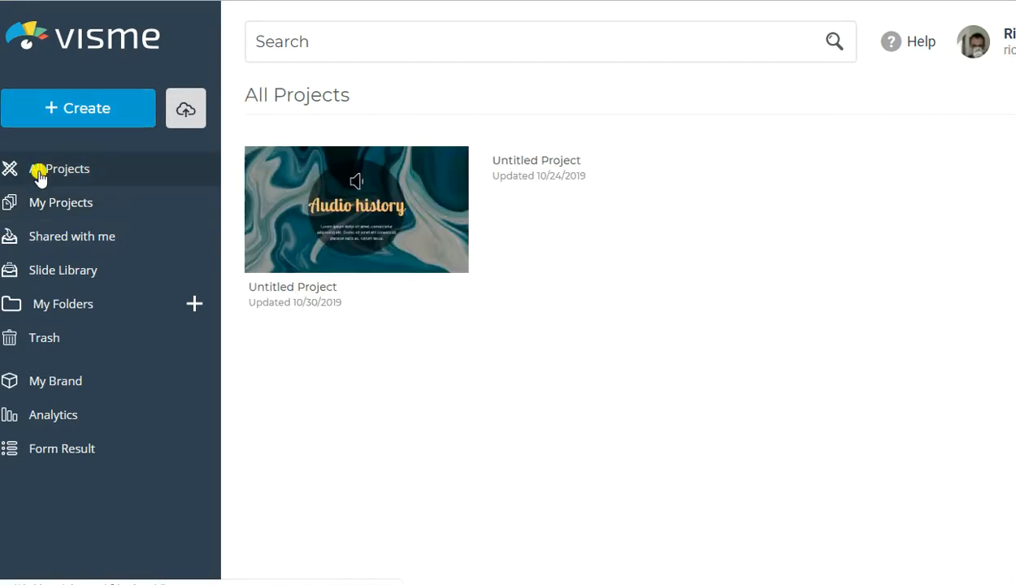
click(57, 205)
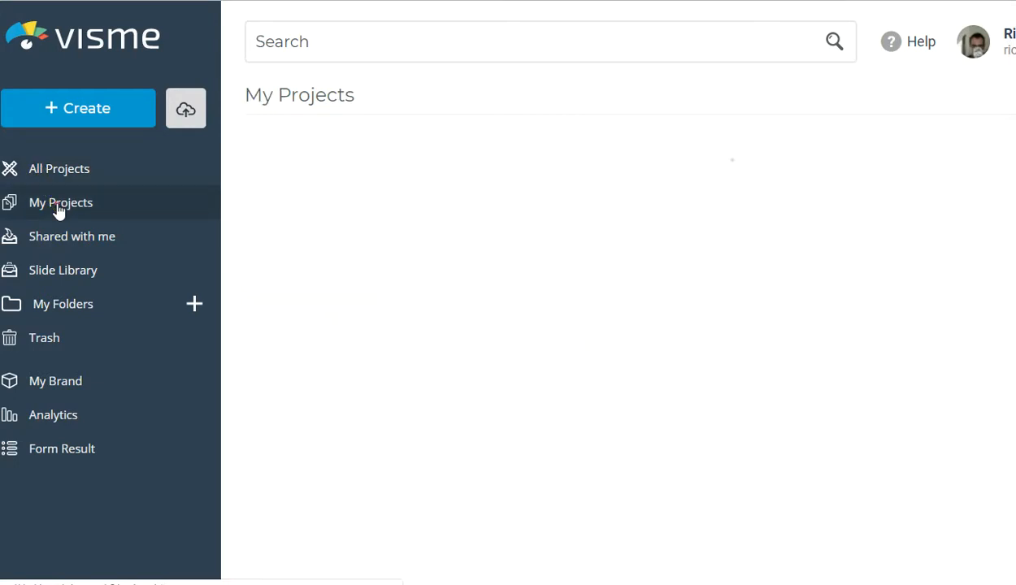
click(57, 172)
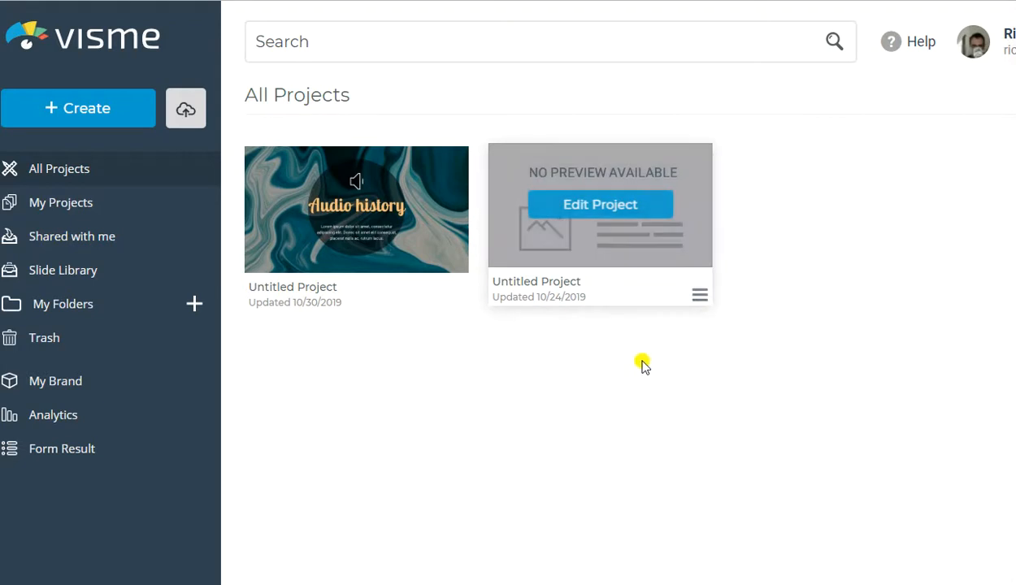
click(39, 213)
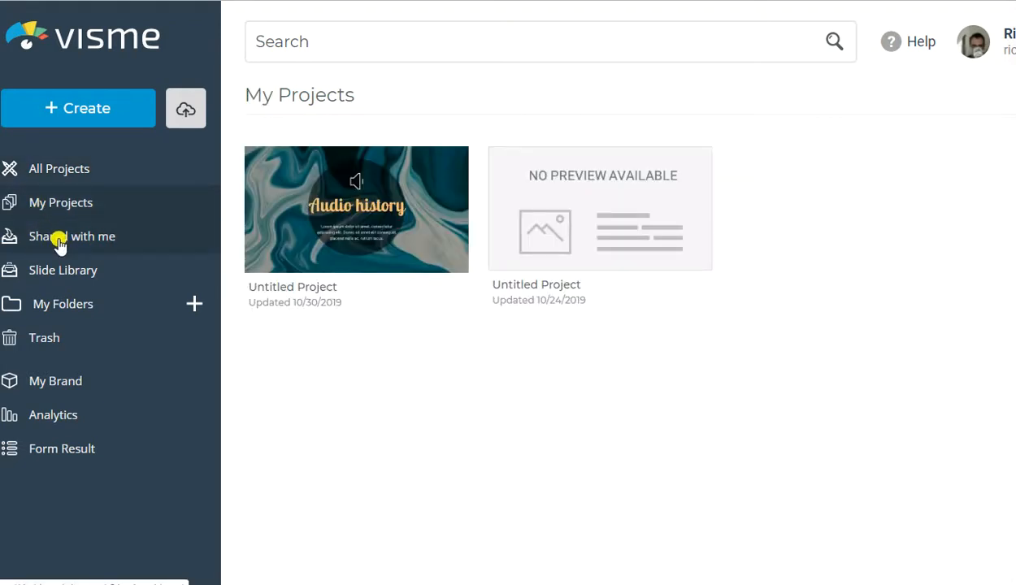
click(59, 241)
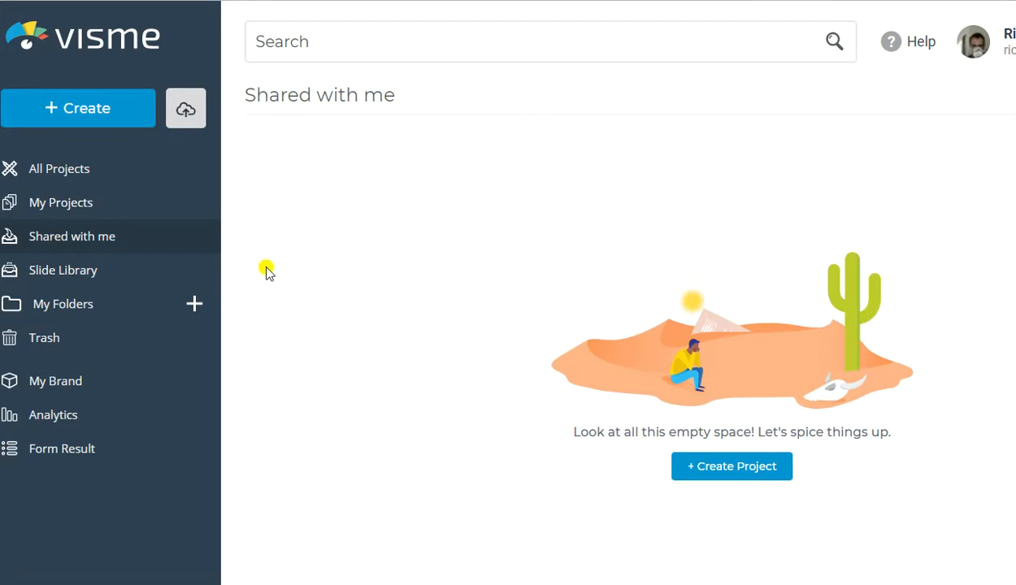
click(111, 273)
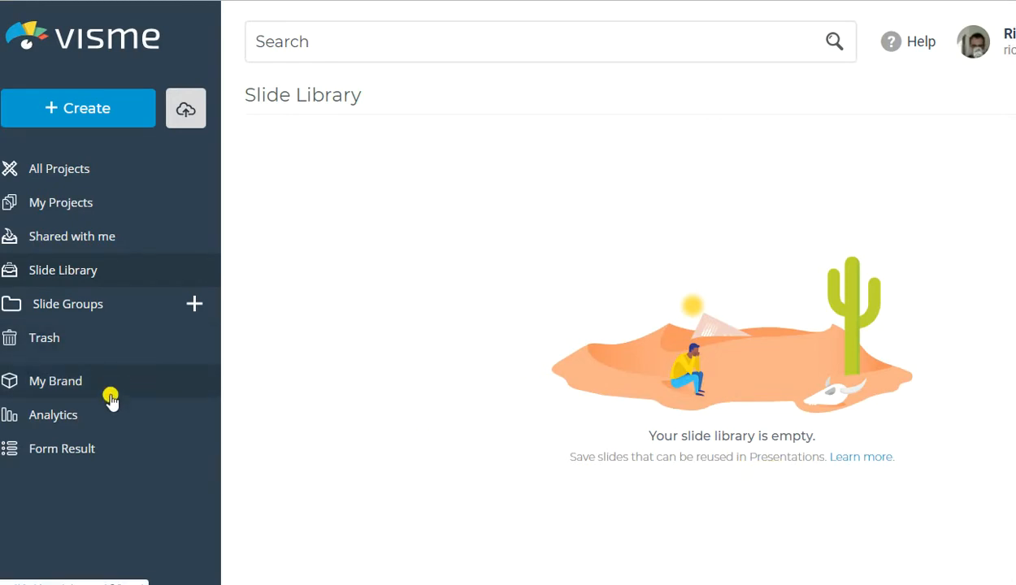
click(109, 426)
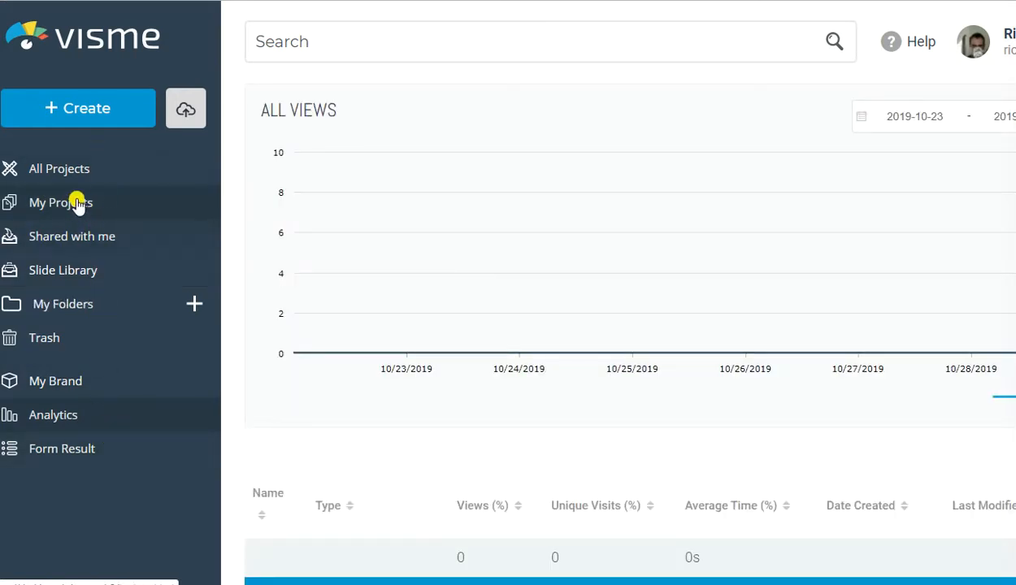
Step: Start creating a new project, choose Infographics as its type and browse the featured templates
click(84, 124)
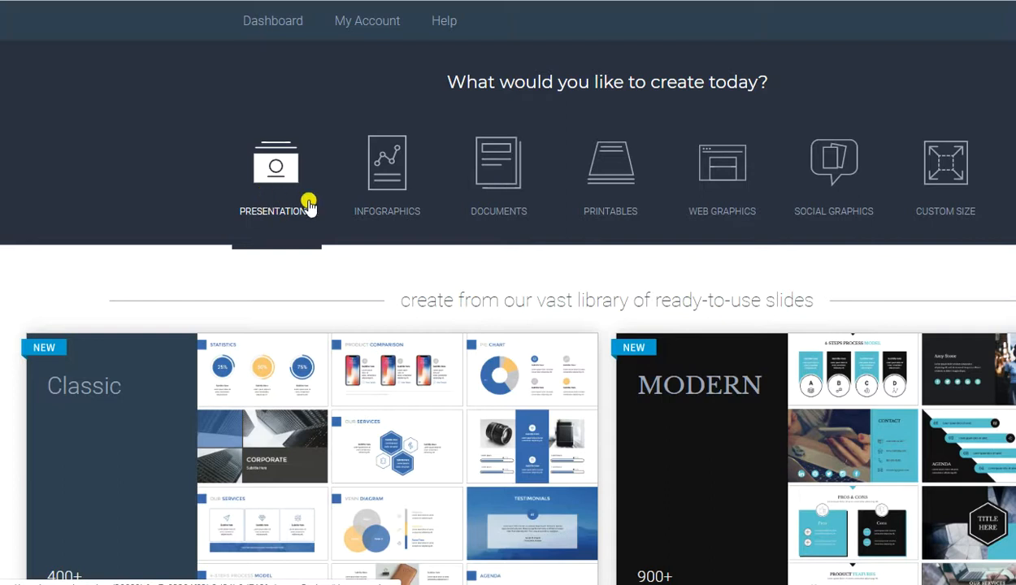
click(402, 189)
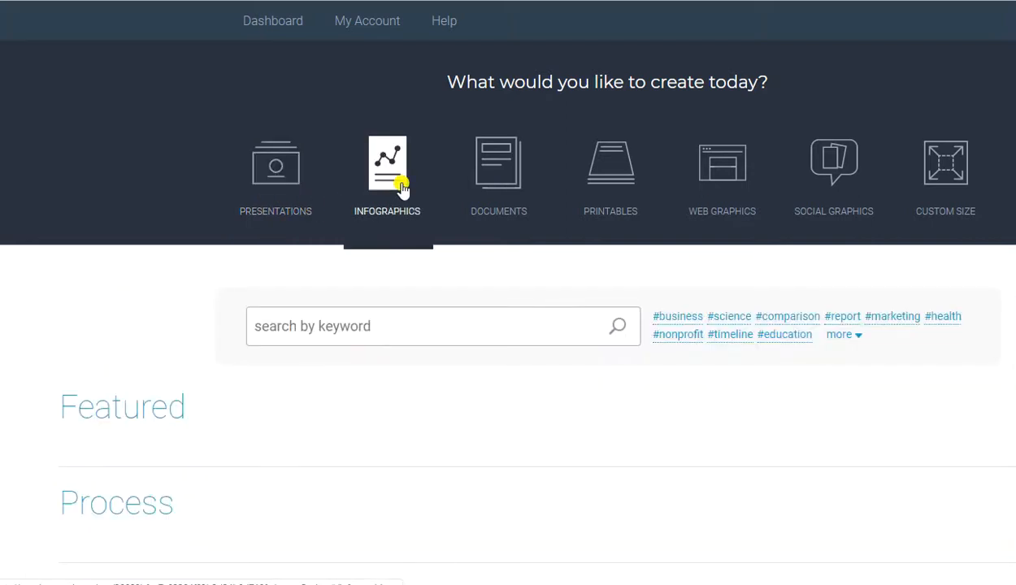
scroll(539, 270, down, 3)
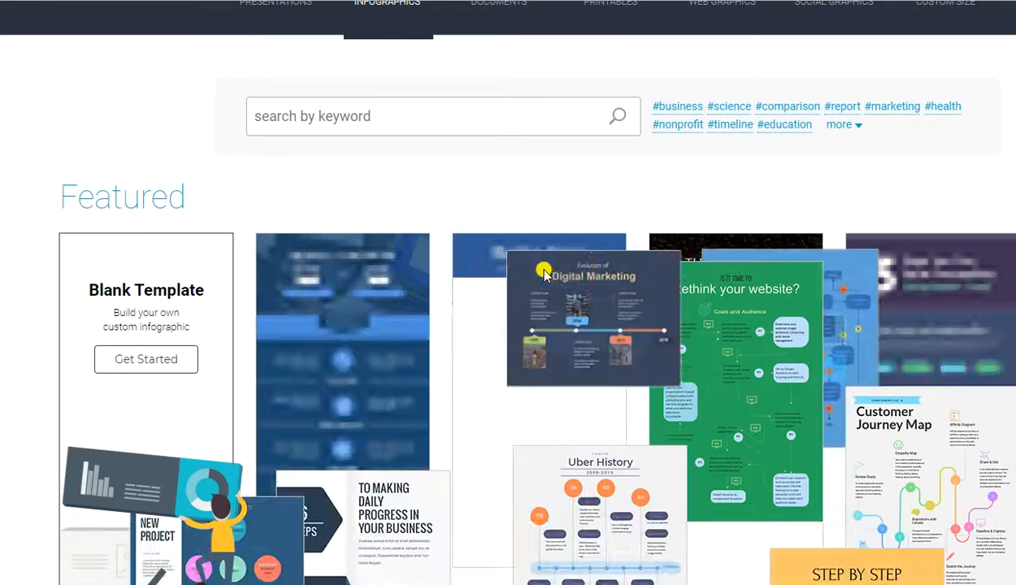
scroll(544, 272, down, 6)
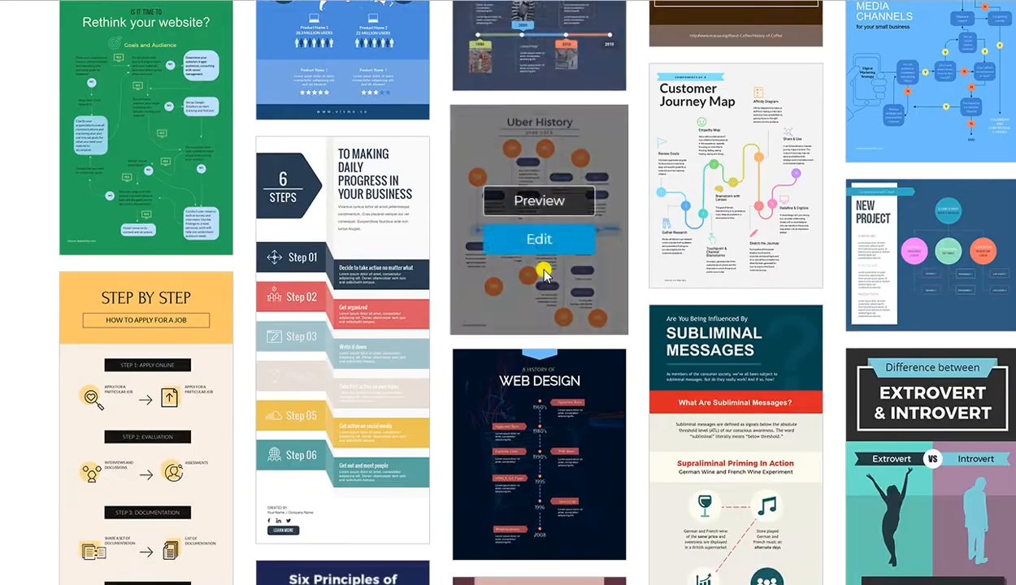
scroll(544, 272, down, 10)
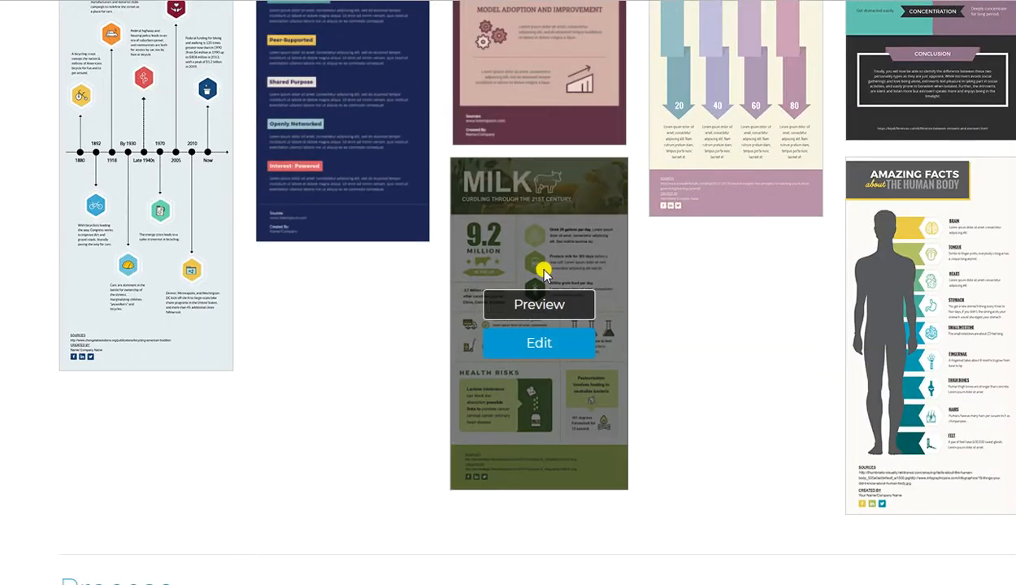
scroll(544, 273, up, 15)
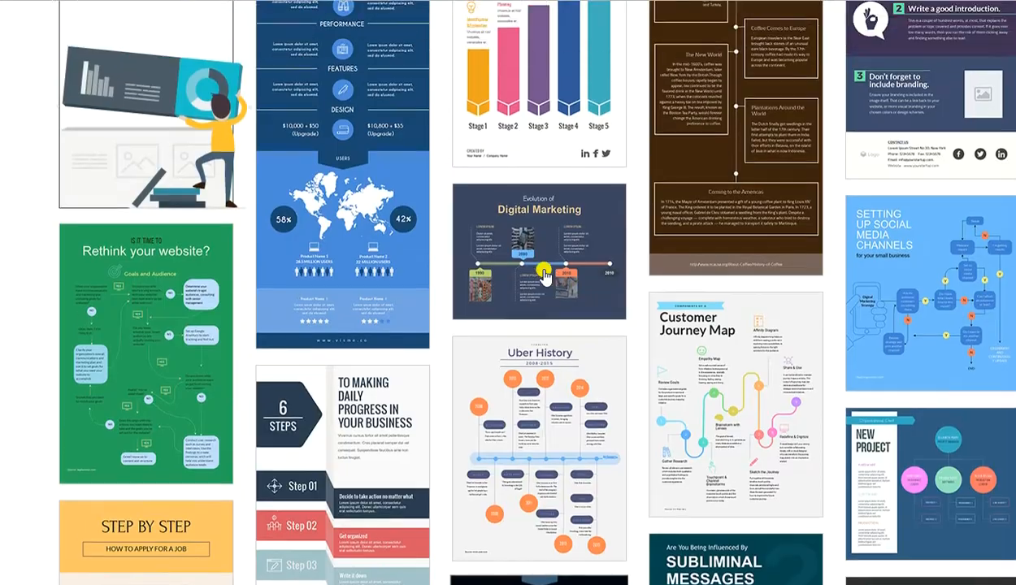
scroll(544, 272, up, 8)
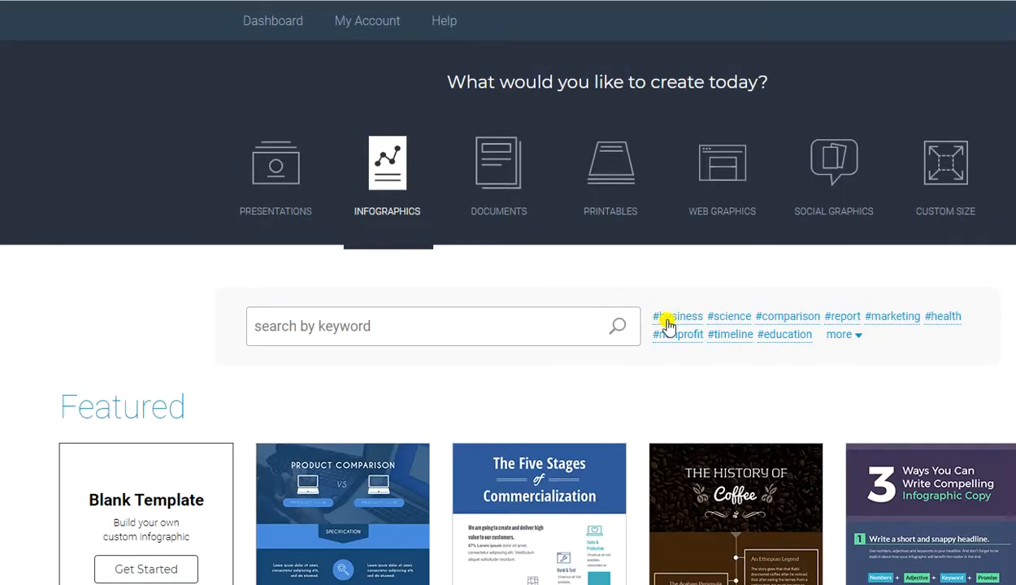
Step: Filter the infographic templates by the #chart tag and open the "Apps used on devices compared to prior year" template for editing
click(840, 335)
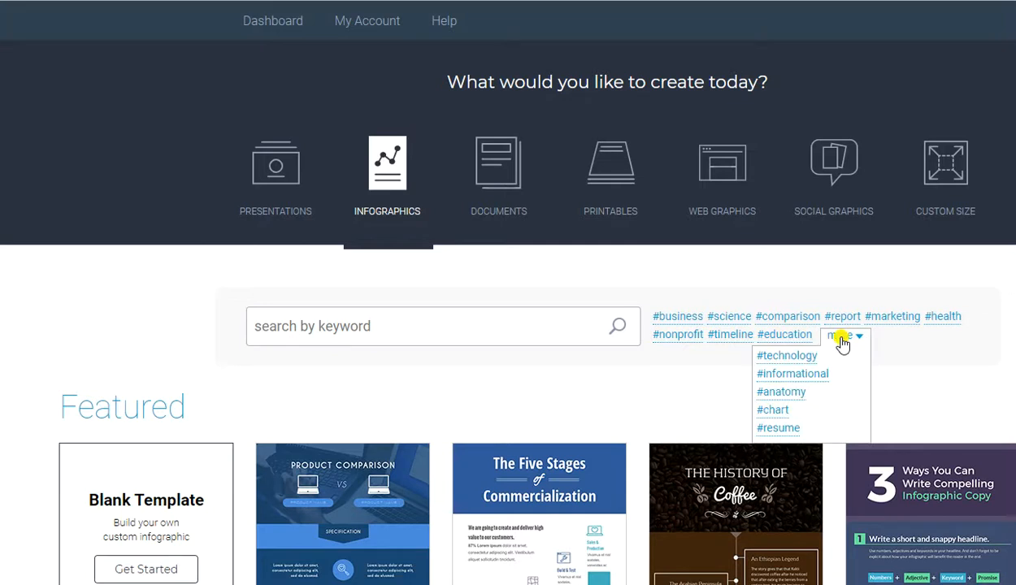
click(776, 413)
scroll(626, 292, down, 5)
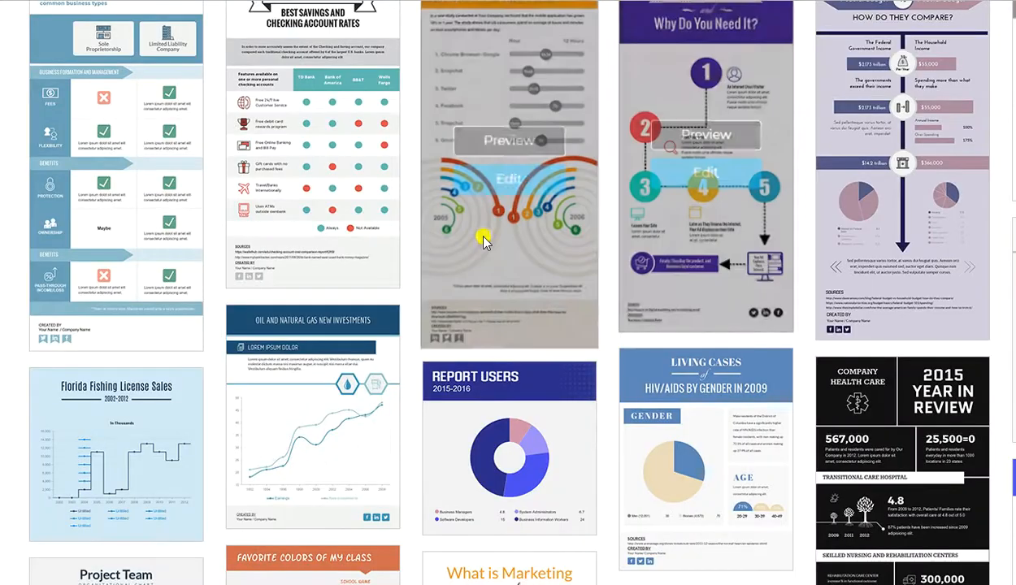
click(499, 188)
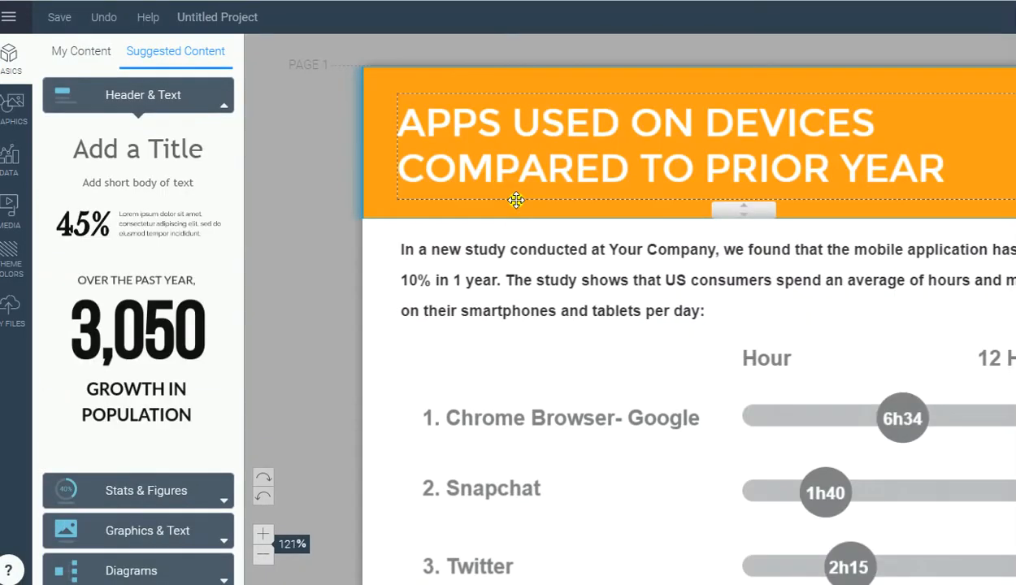
Step: Dismiss the quick tips and examine the template's usage sliders, radial charts, sources block and the number 6 icon's flip options
scroll(516, 200, down, 3)
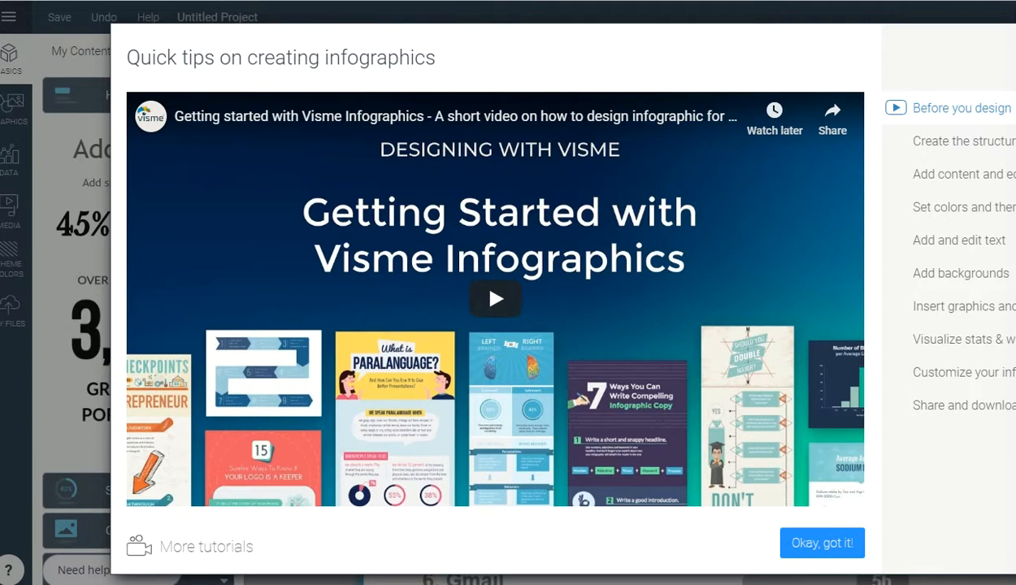
click(822, 543)
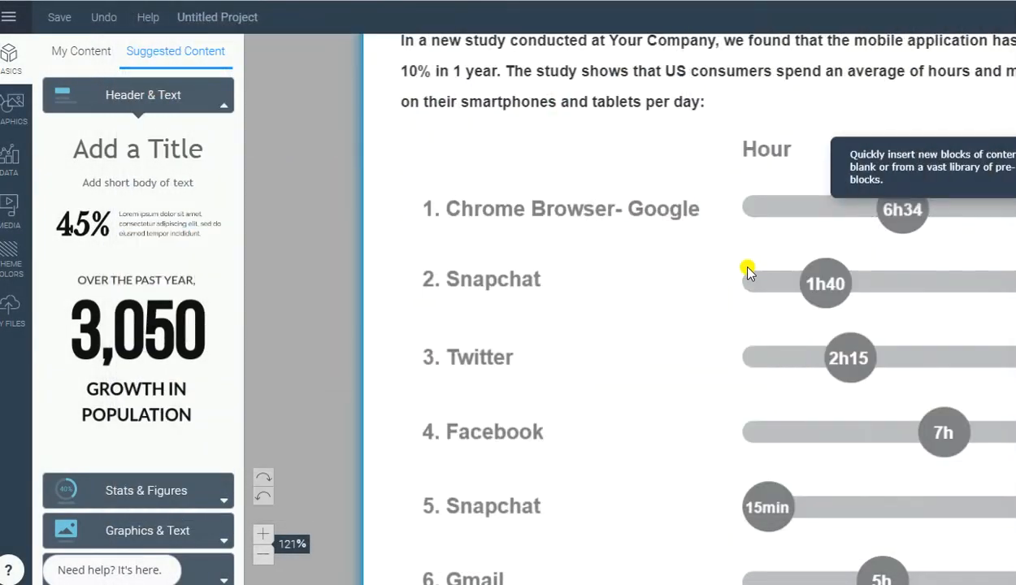
click(837, 357)
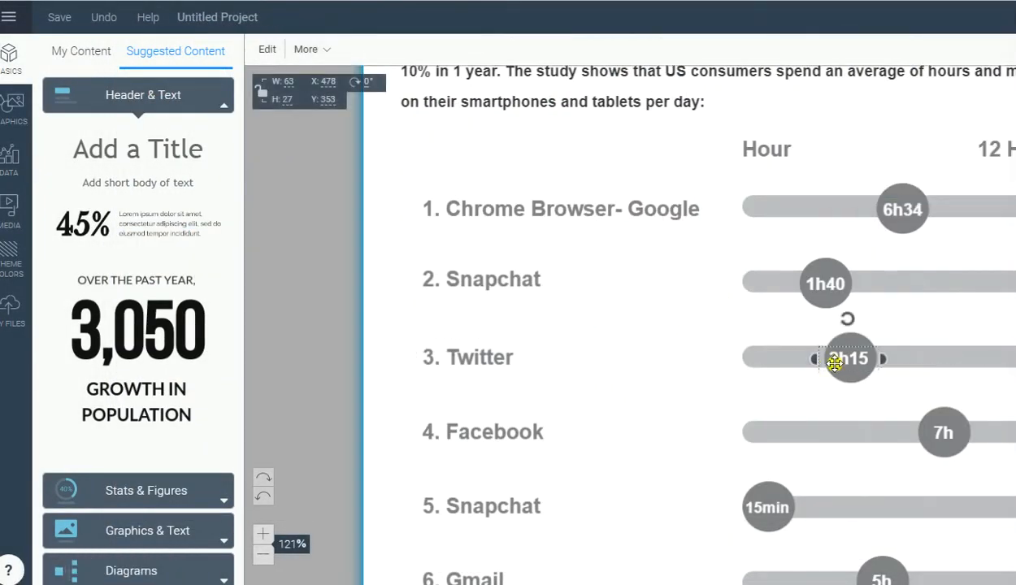
scroll(681, 344, up, 4)
scroll(681, 343, down, 8)
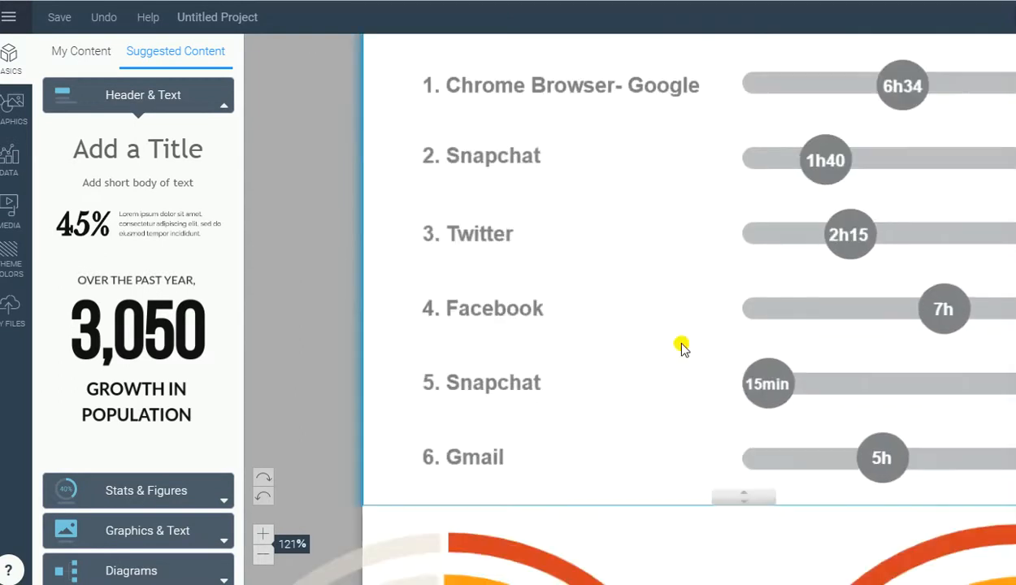
scroll(679, 343, down, 3)
click(488, 227)
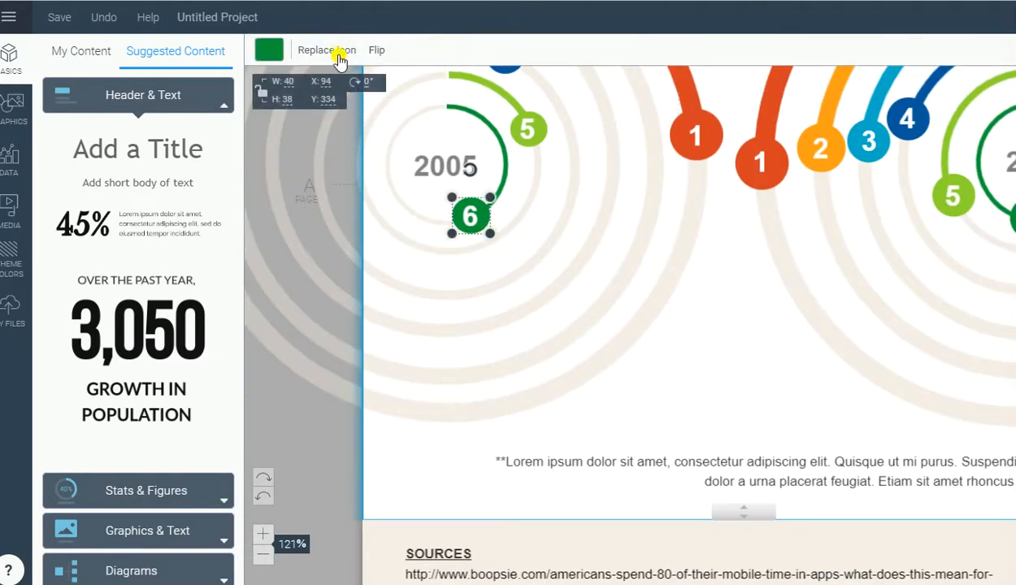
click(379, 56)
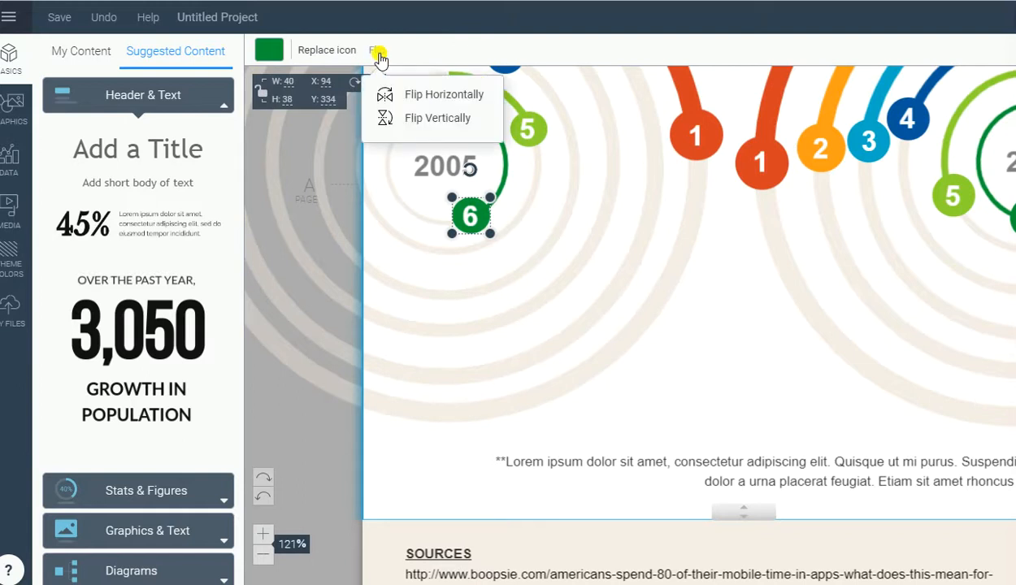
scroll(606, 315, down, 3)
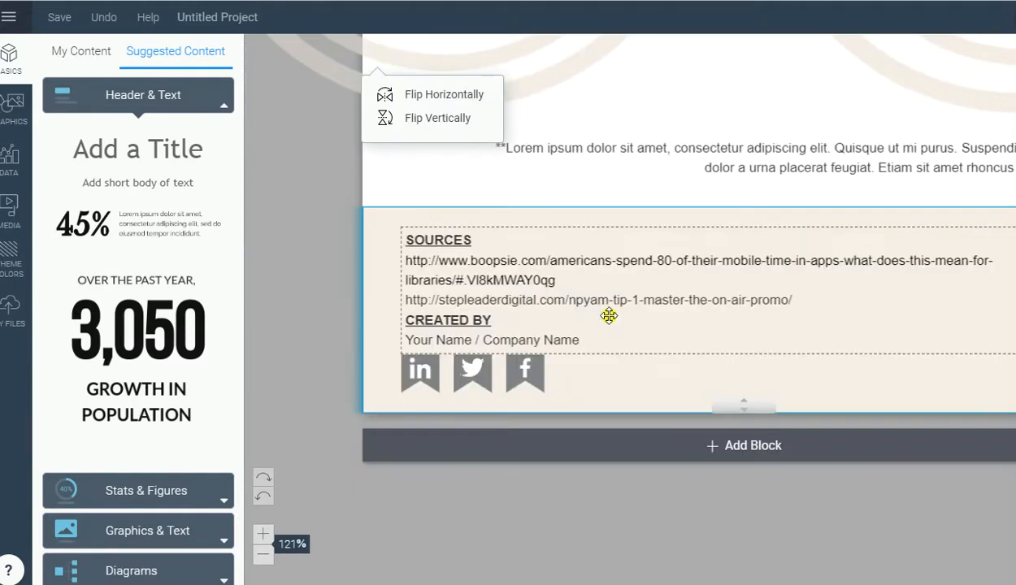
scroll(736, 454, up, 10)
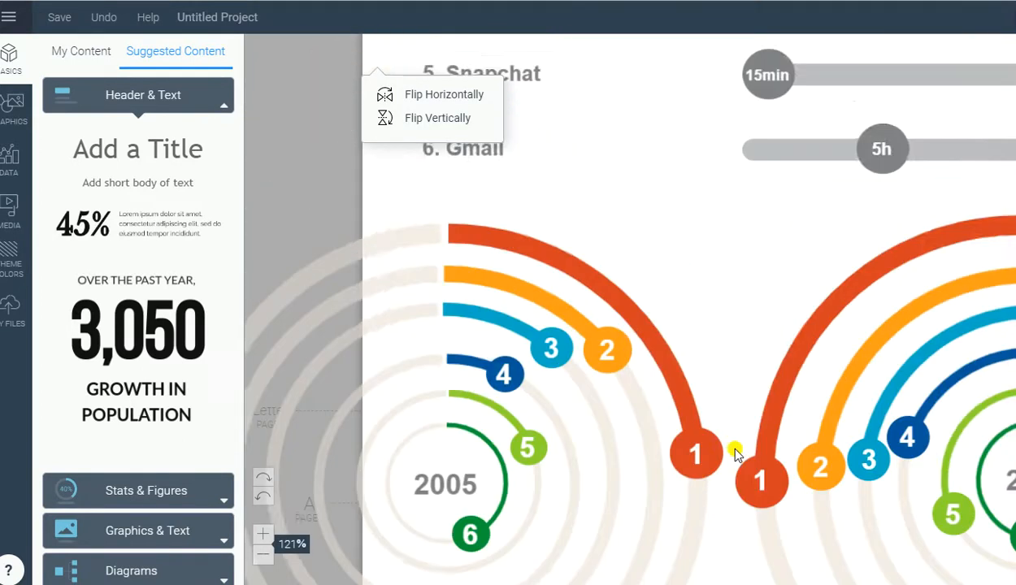
scroll(732, 448, down, 5)
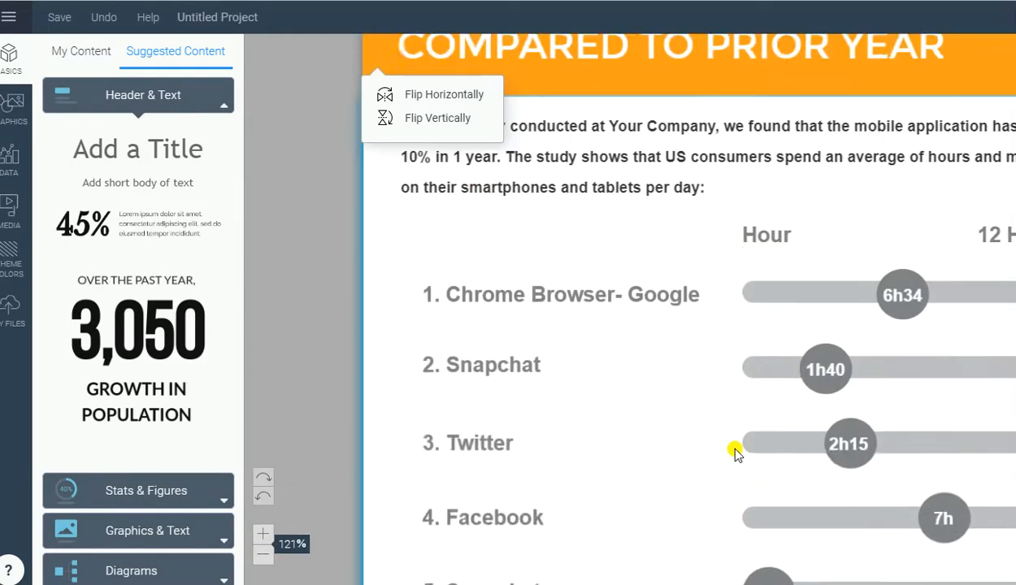
Step: Add the 25% progress bar block from the suggested Stats & Figures content and position it at about X 203, Y 380
click(162, 543)
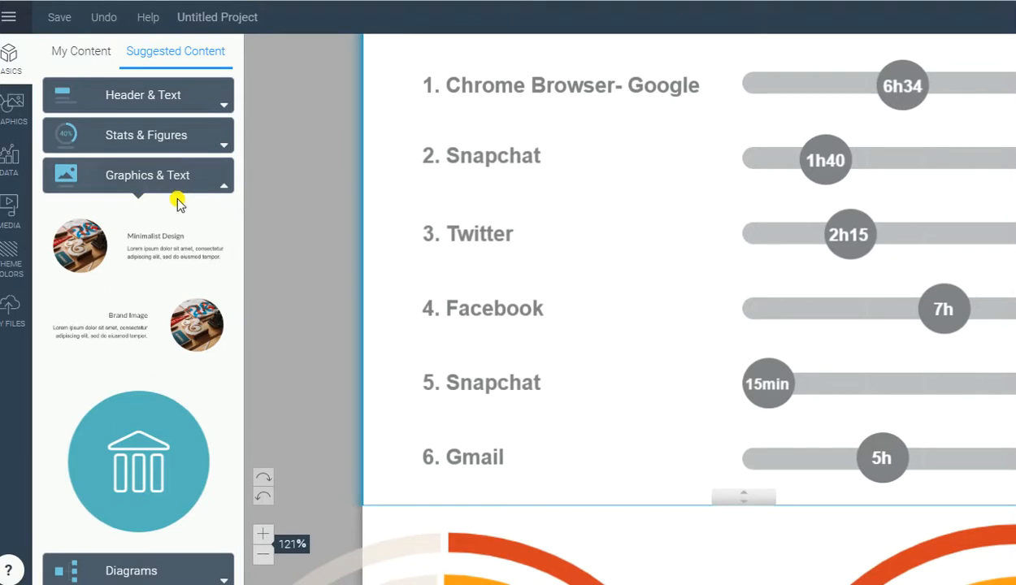
click(188, 141)
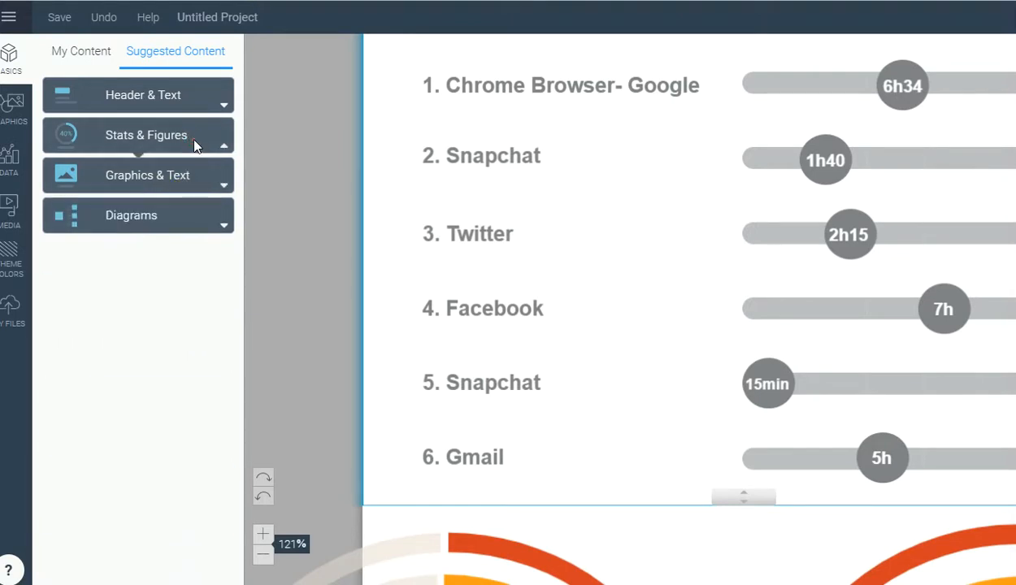
scroll(178, 243, down, 2)
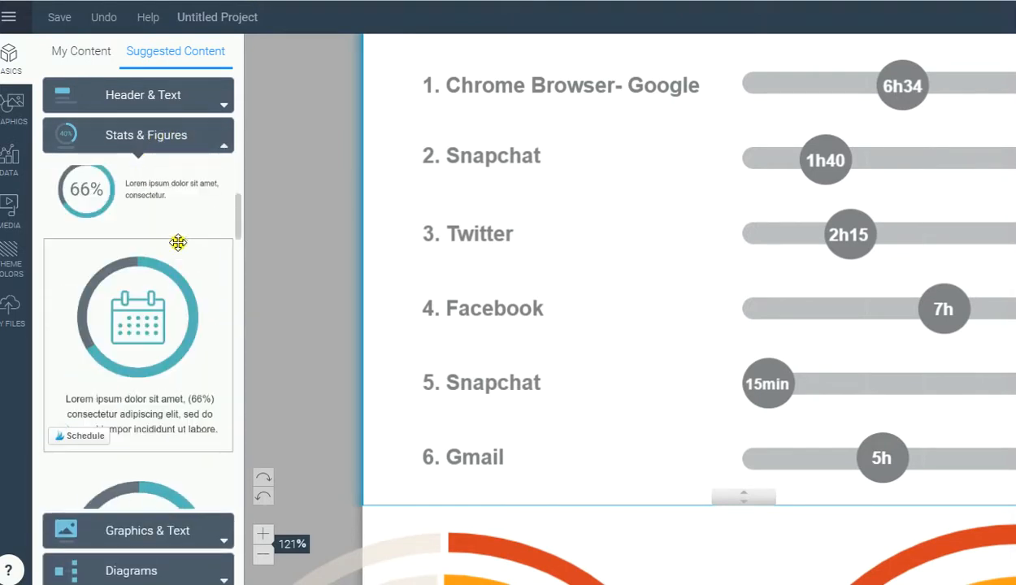
scroll(178, 242, up, 2)
drag(177, 298, 600, 262)
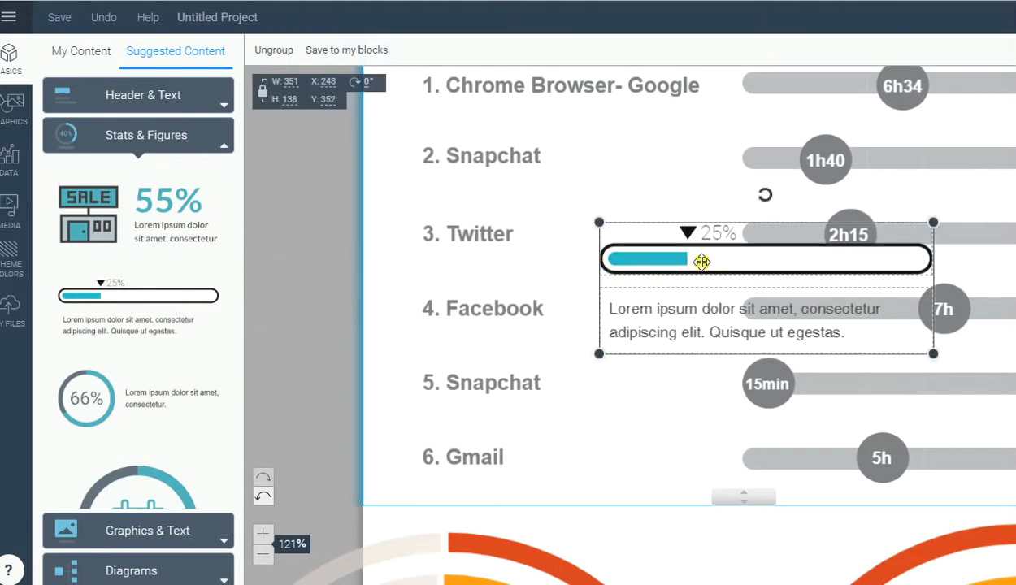
drag(692, 259, 652, 260)
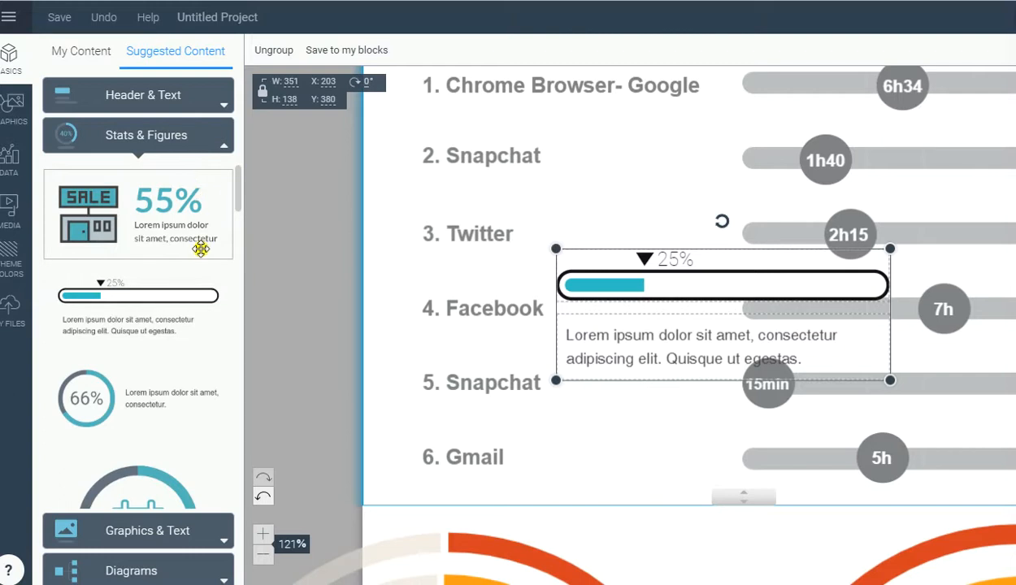
Step: Set the added progress bar's value to 49 with Percent Value on, and open its Range colour palette
click(661, 259)
drag(313, 222, 343, 218)
click(402, 246)
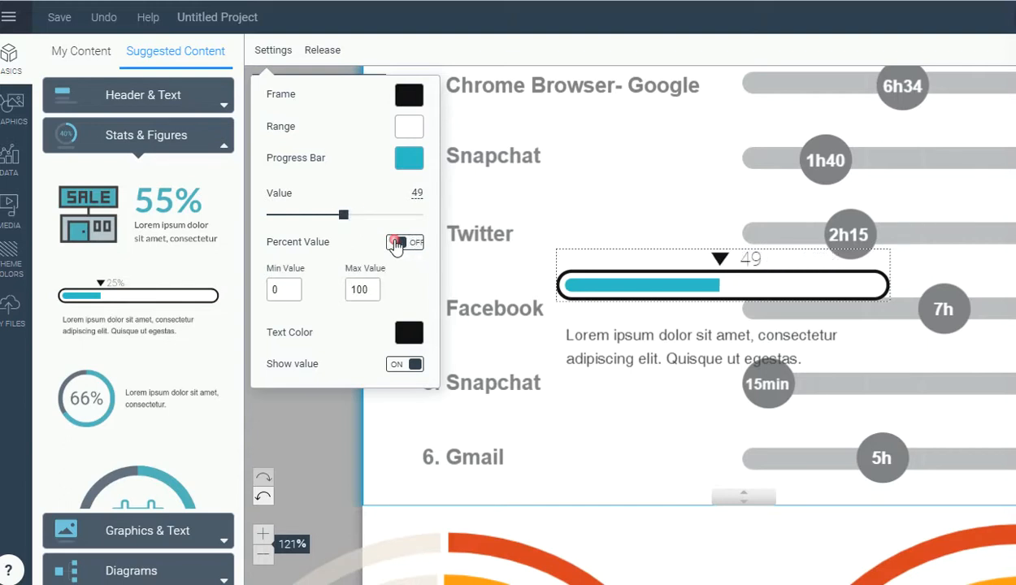
click(415, 246)
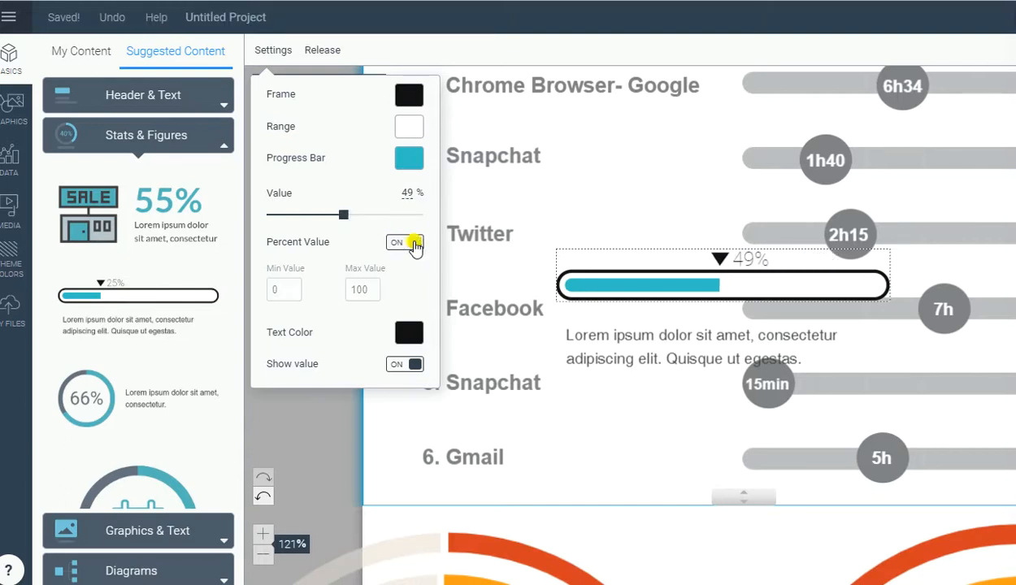
click(400, 131)
click(400, 130)
click(400, 130)
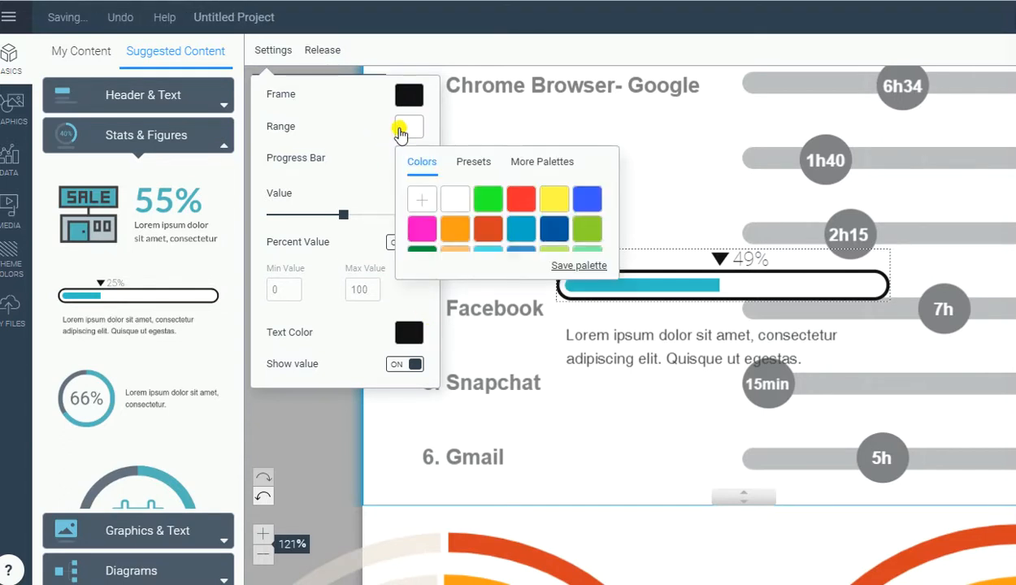
Step: Add the 66% circular progress block with text above the progress bar, at about X 228, Y 253
drag(88, 398, 578, 163)
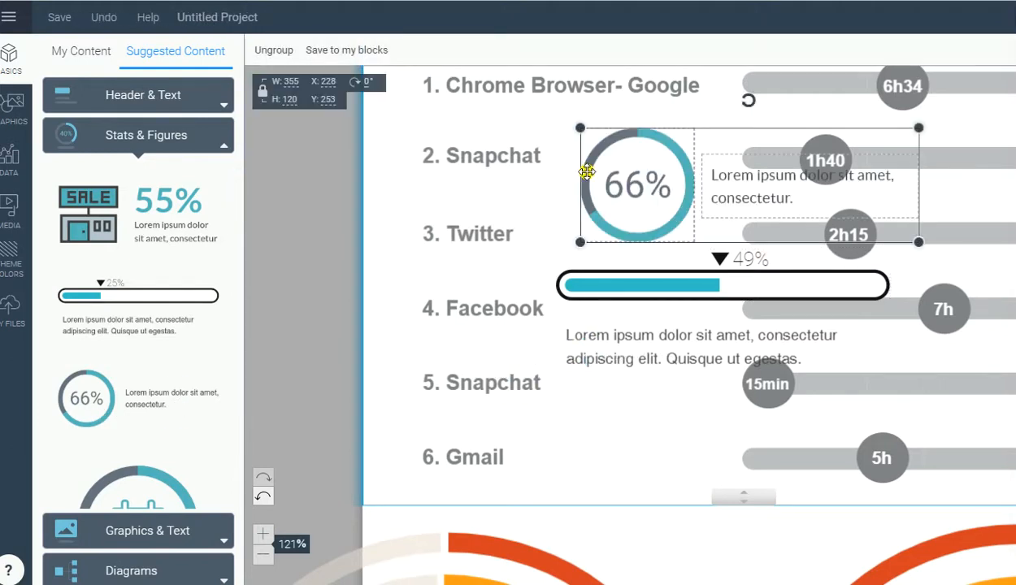
Step: Set the circular progress block's value to 59 and move the block so it lines up with the start of the progress bar
double_click(618, 180)
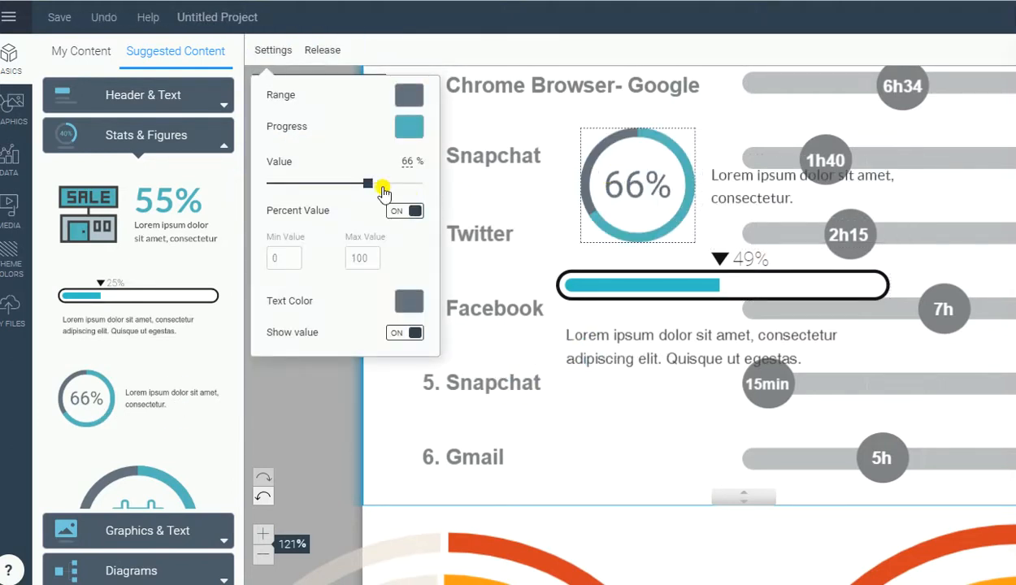
drag(370, 190, 358, 189)
click(604, 154)
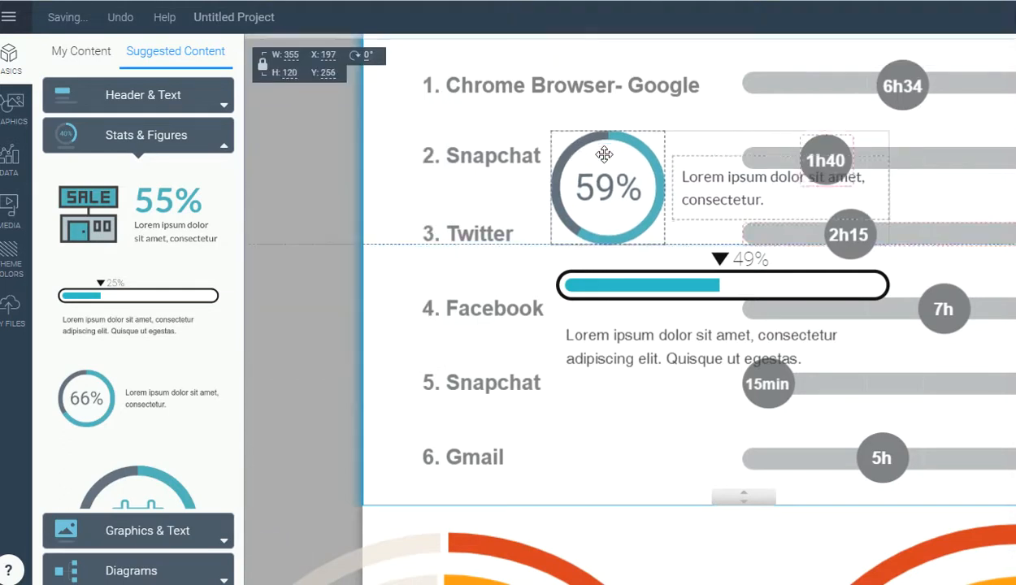
drag(604, 155, 609, 148)
double_click(586, 180)
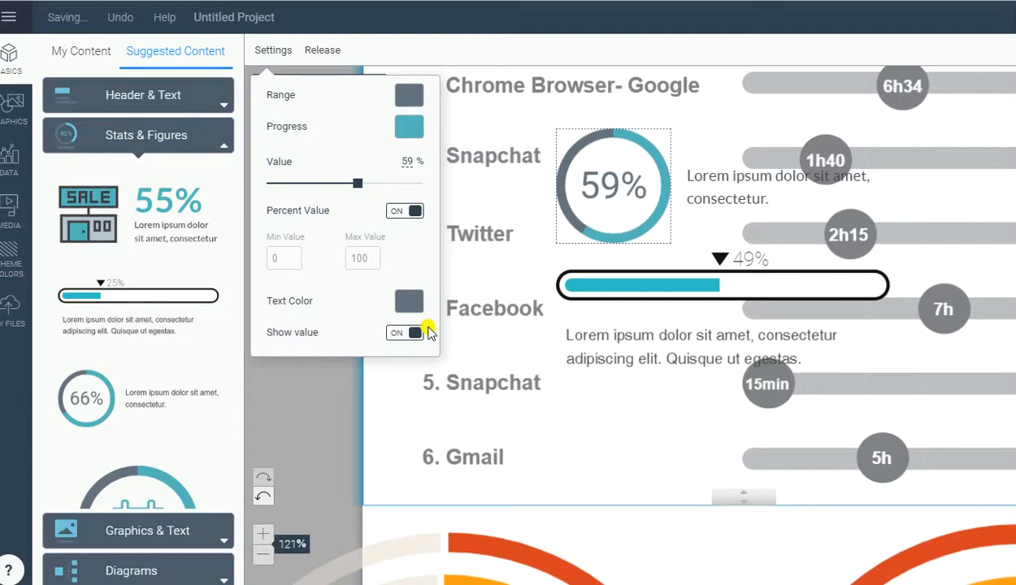
Step: Add the solid three-box tree diagram from the suggested Diagrams and move the progress bar block to about X 140, Y 418
scroll(220, 352, down, 5)
scroll(220, 351, down, 5)
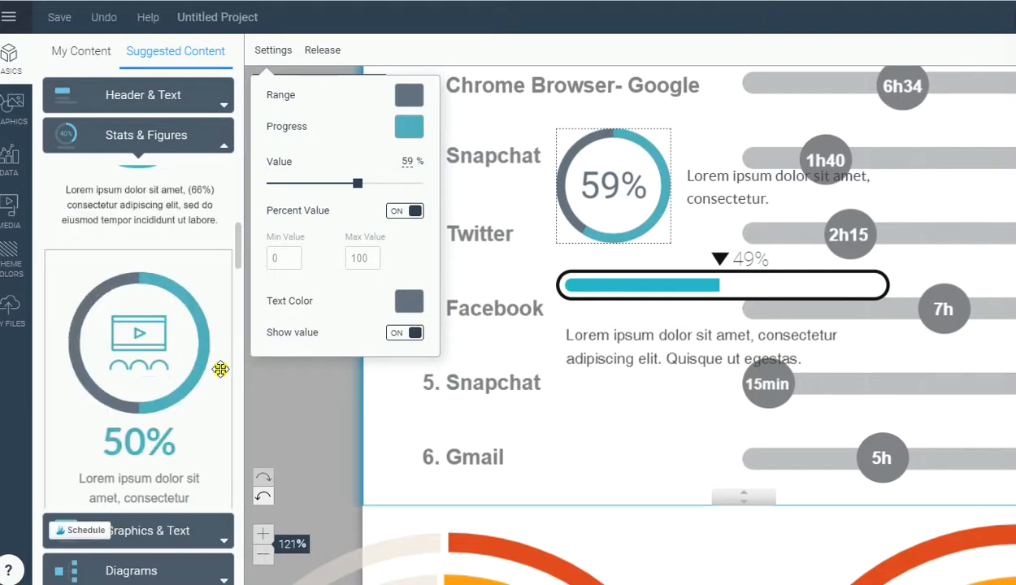
click(187, 563)
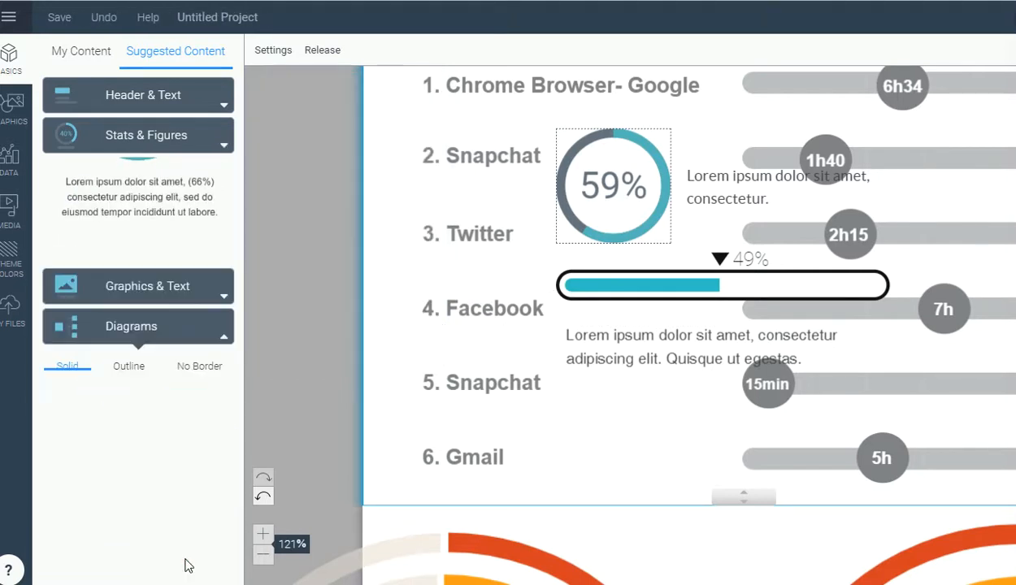
scroll(187, 382, down, 2)
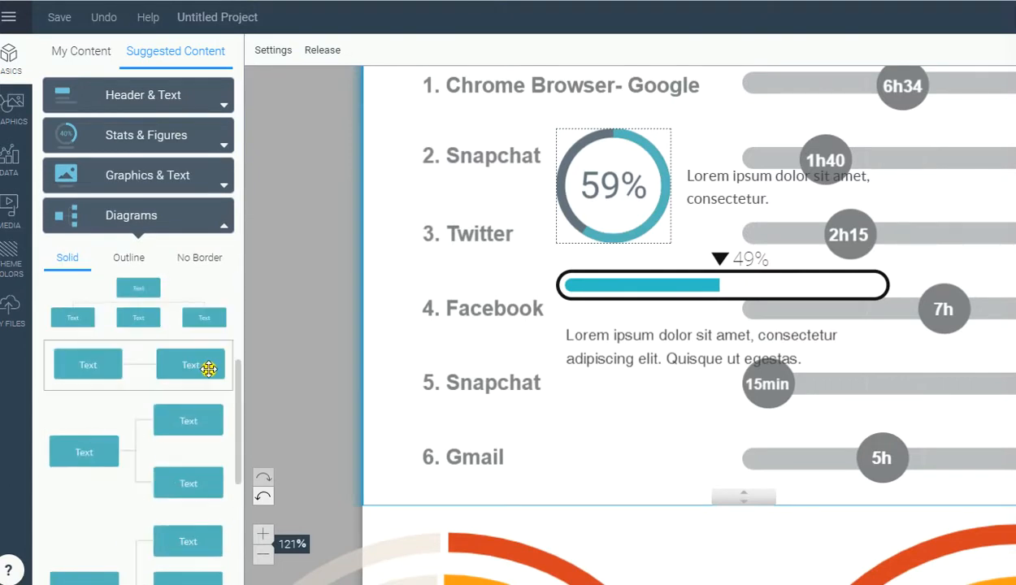
scroll(195, 378, up, 3)
drag(168, 459, 585, 359)
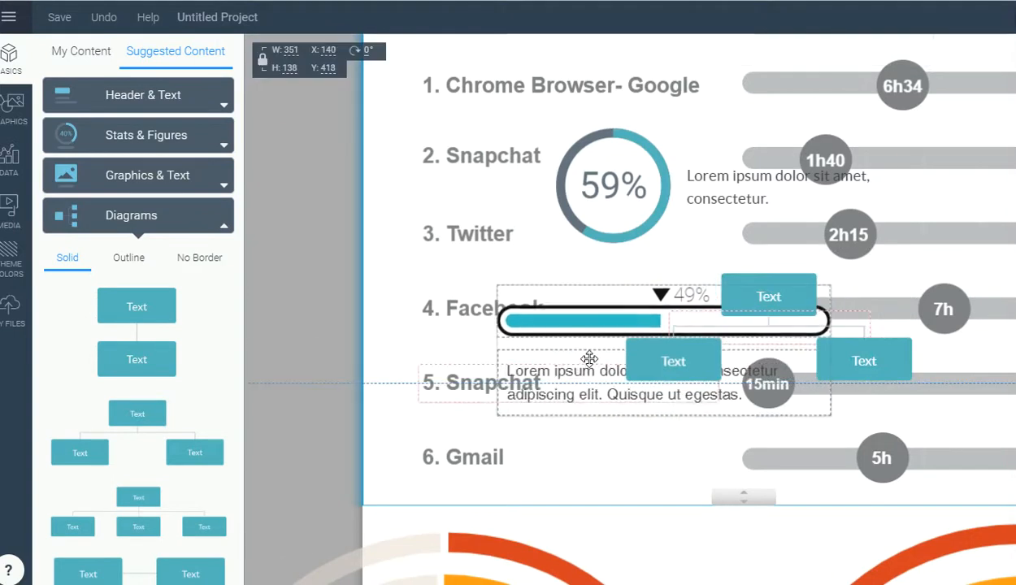
Step: Move the diagram's parent Text box down beside "6. Gmail" and its first child Text box to about X 272, Y 548
click(665, 357)
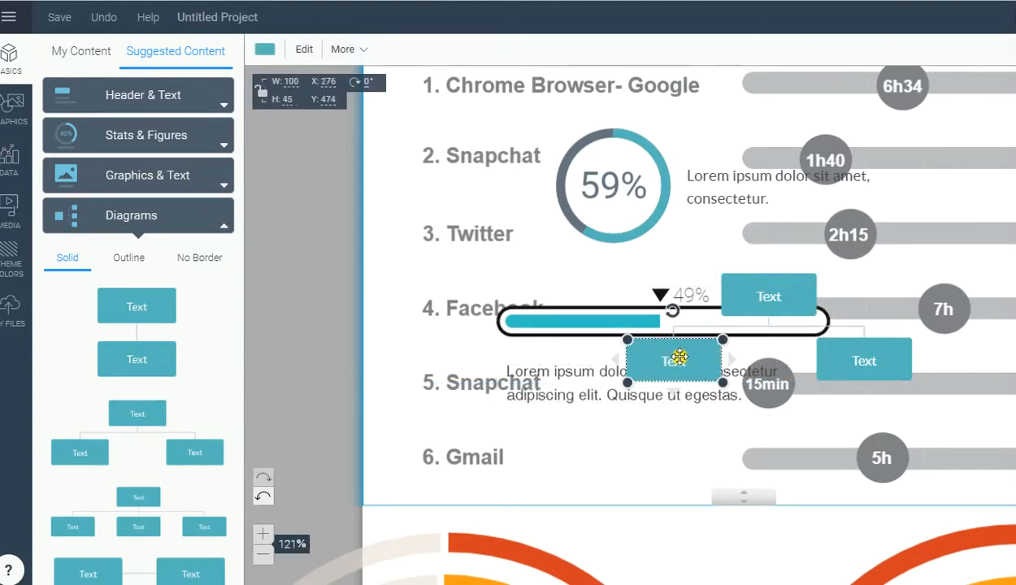
click(680, 307)
drag(730, 285, 543, 483)
drag(673, 361, 670, 431)
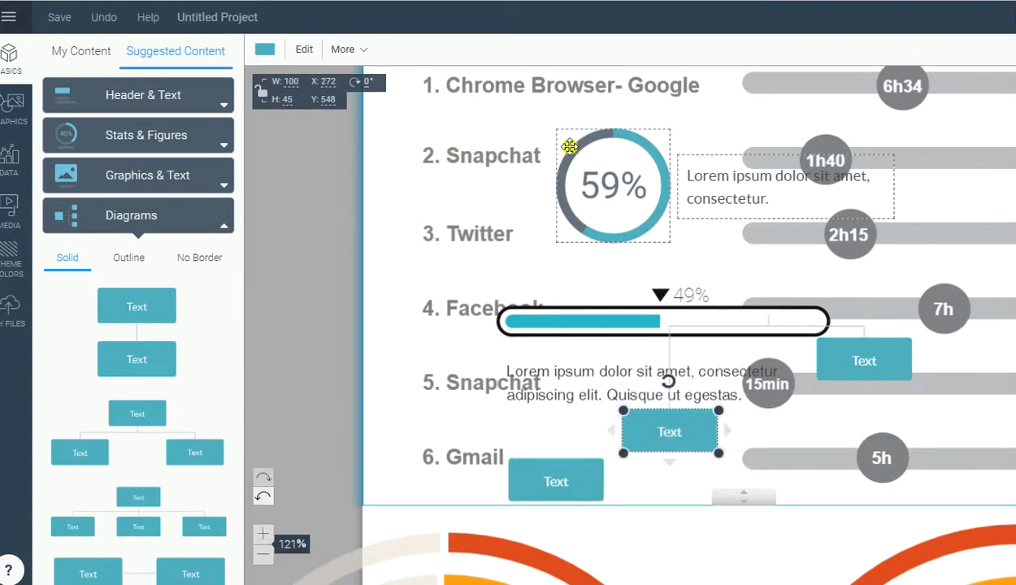
Step: Show the Header & Text suggestions, open the orange header's title for editing and examine its Enter Stage animation options
scroll(553, 195, up, 3)
scroll(285, 230, up, 3)
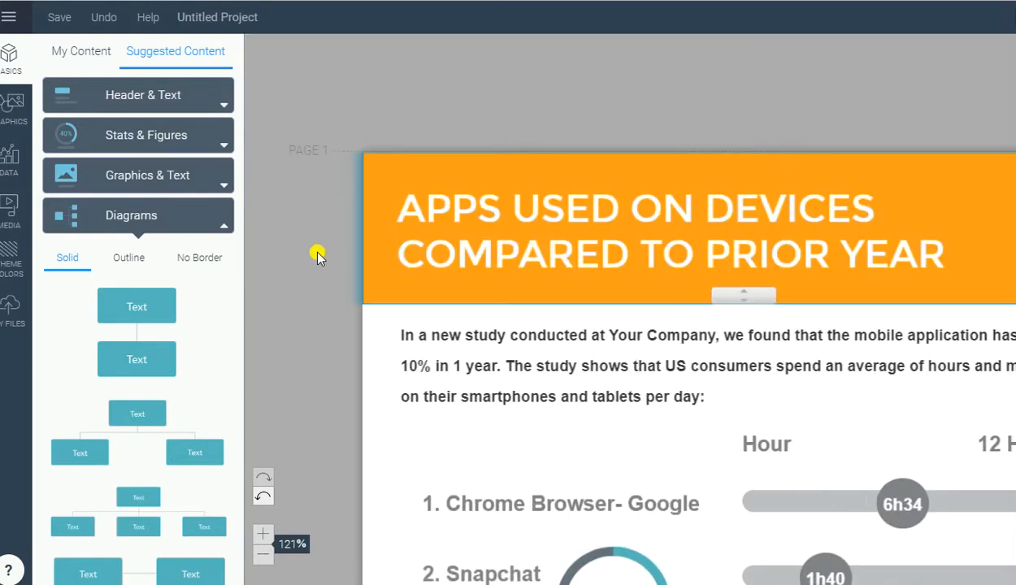
scroll(215, 302, down, 3)
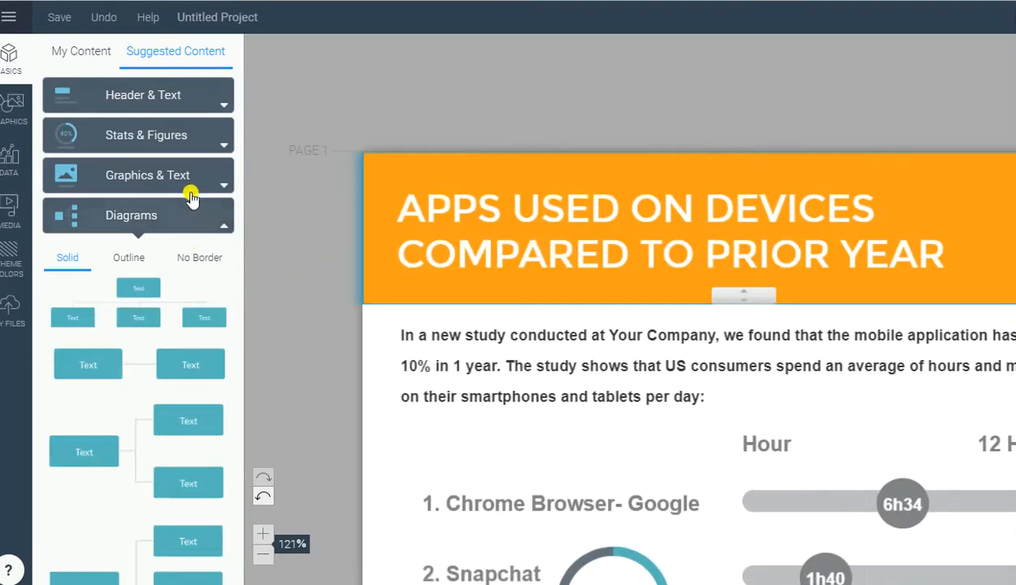
click(170, 99)
click(515, 241)
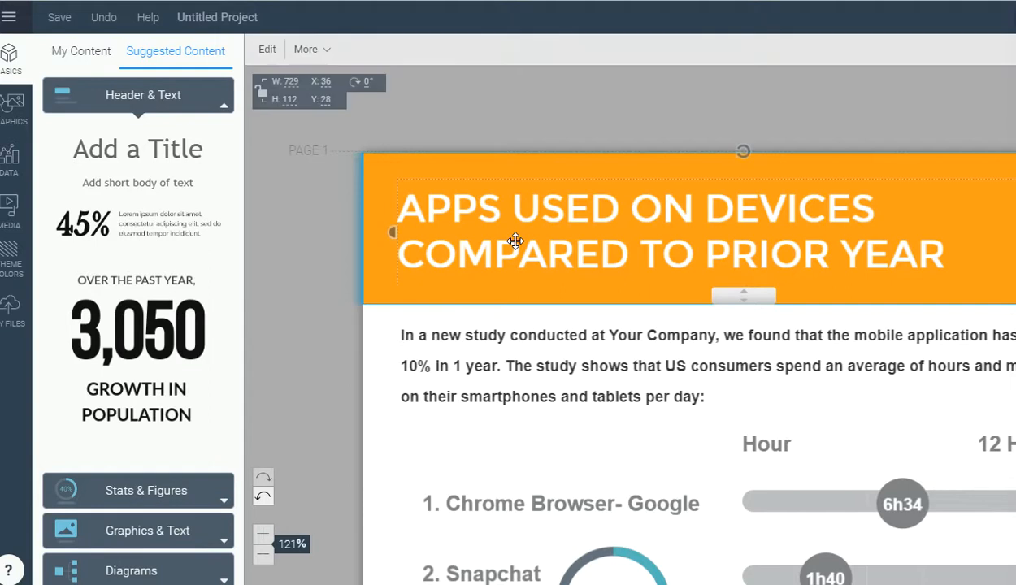
double_click(517, 205)
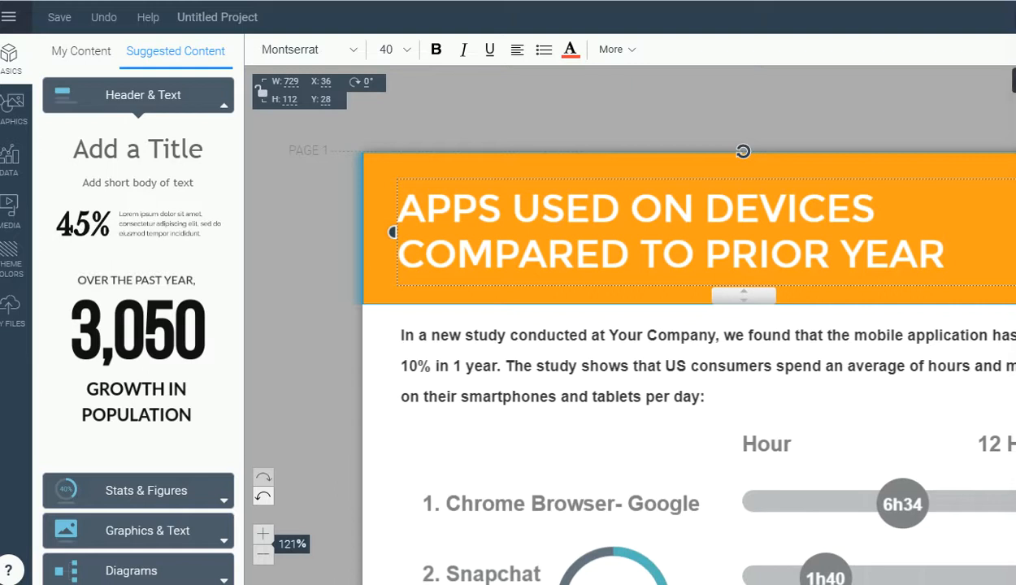
click(1015, 49)
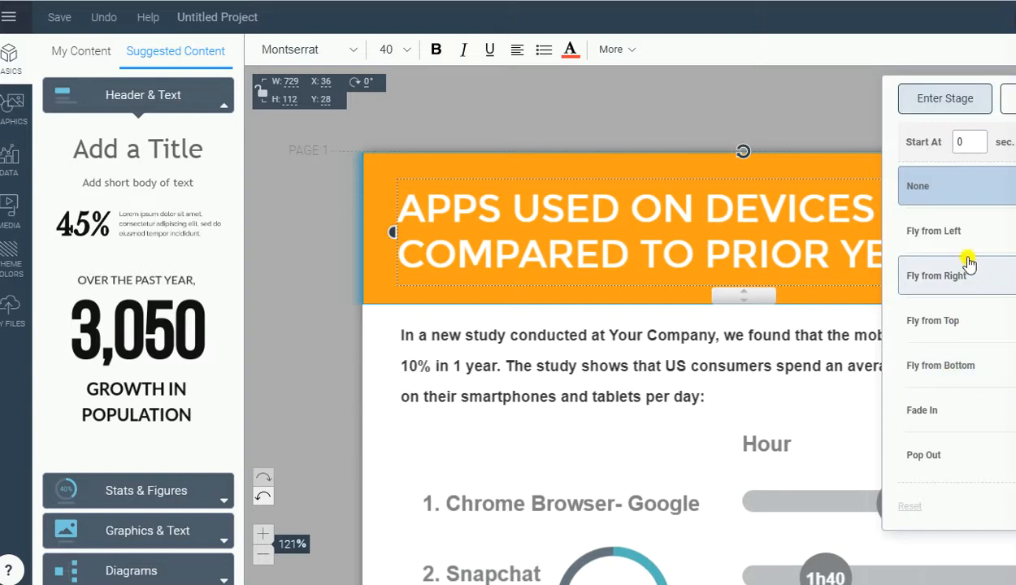
click(748, 95)
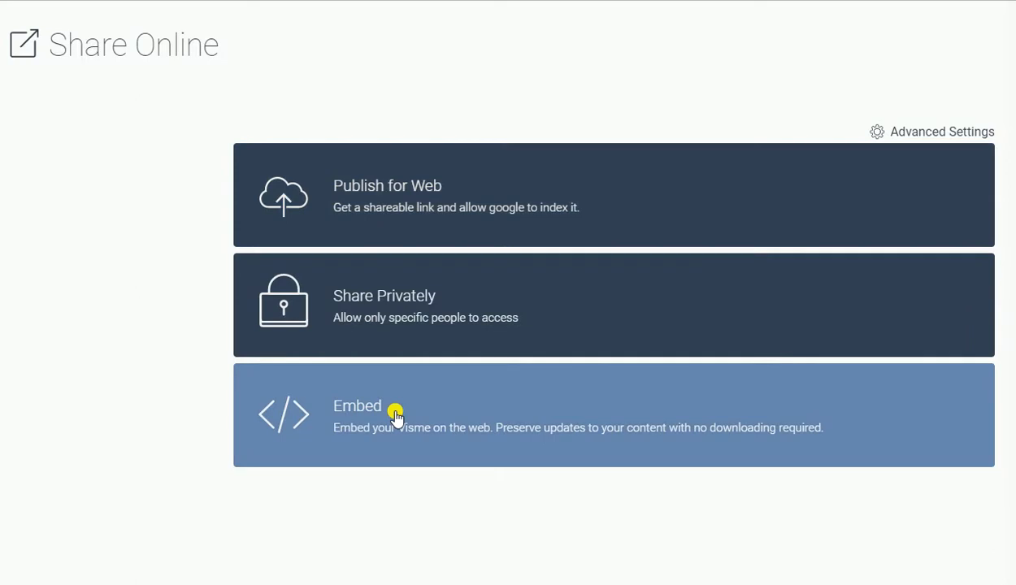
Step: Publish the project to the web for embedding and select its Responsive embed code
click(397, 418)
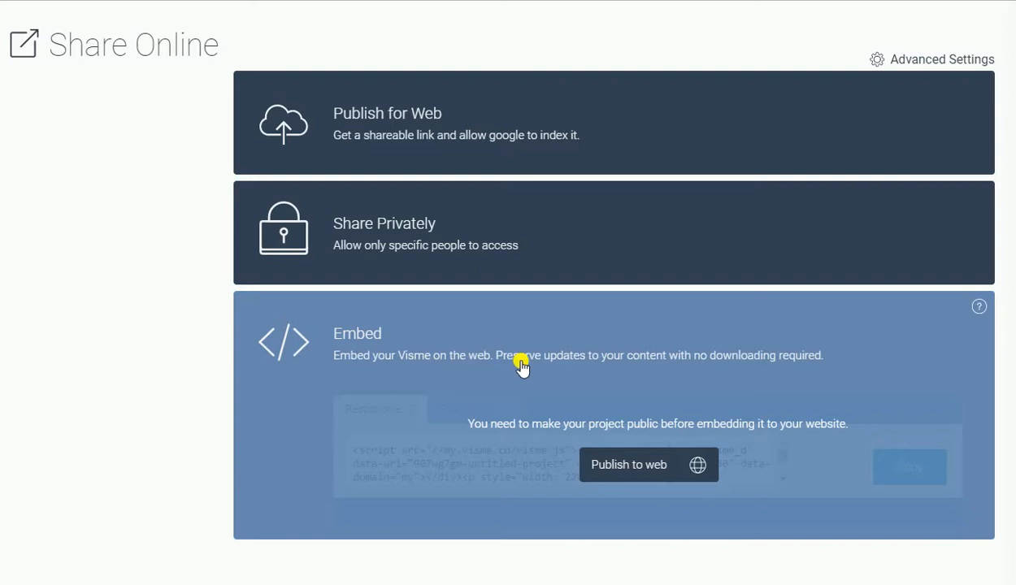
click(665, 474)
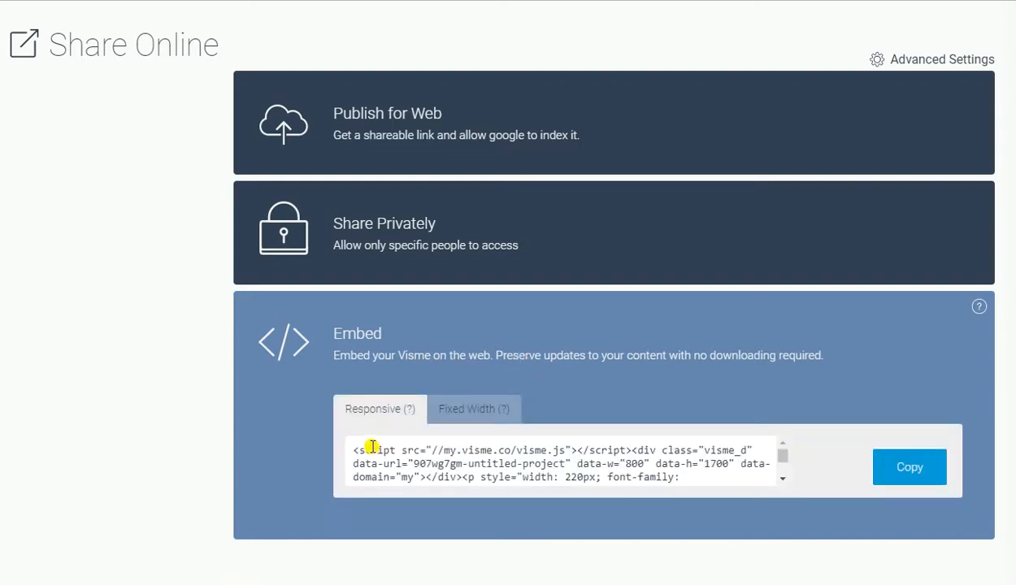
drag(356, 447, 702, 479)
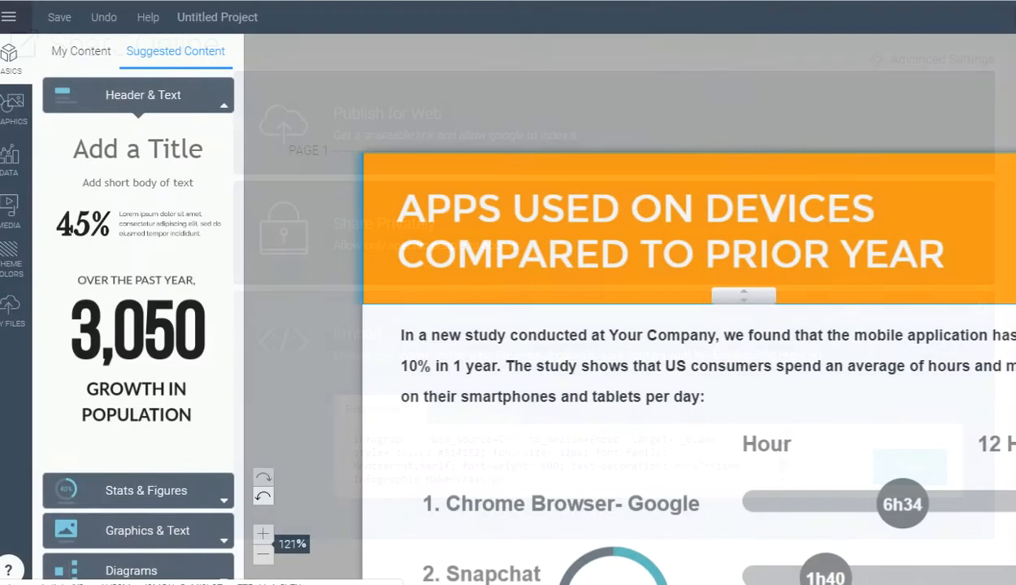
Step: Add the "Over the past year, 3,050 Growth in Population" text block over the orange header at X 0, Y 0
click(143, 349)
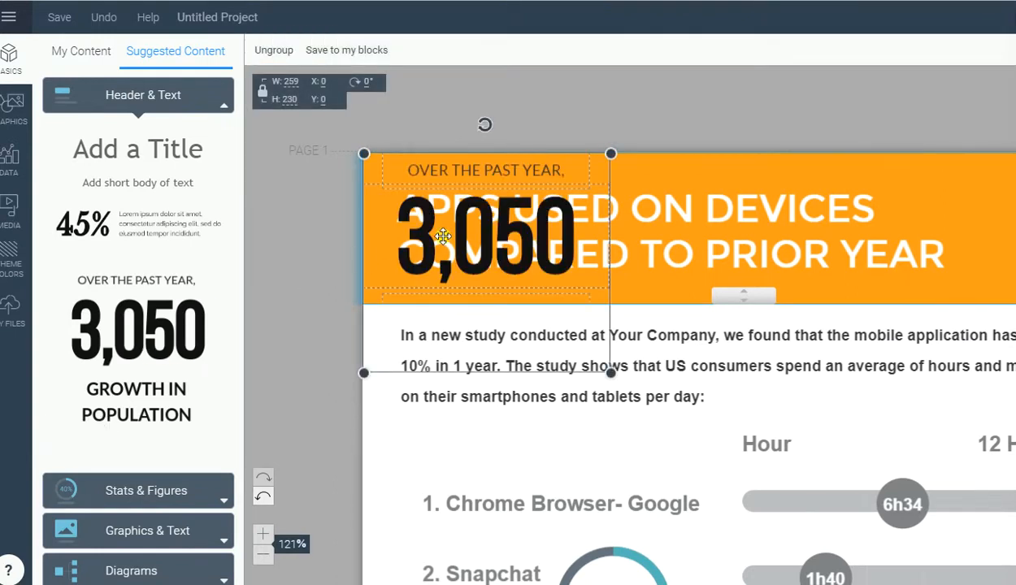
double_click(443, 237)
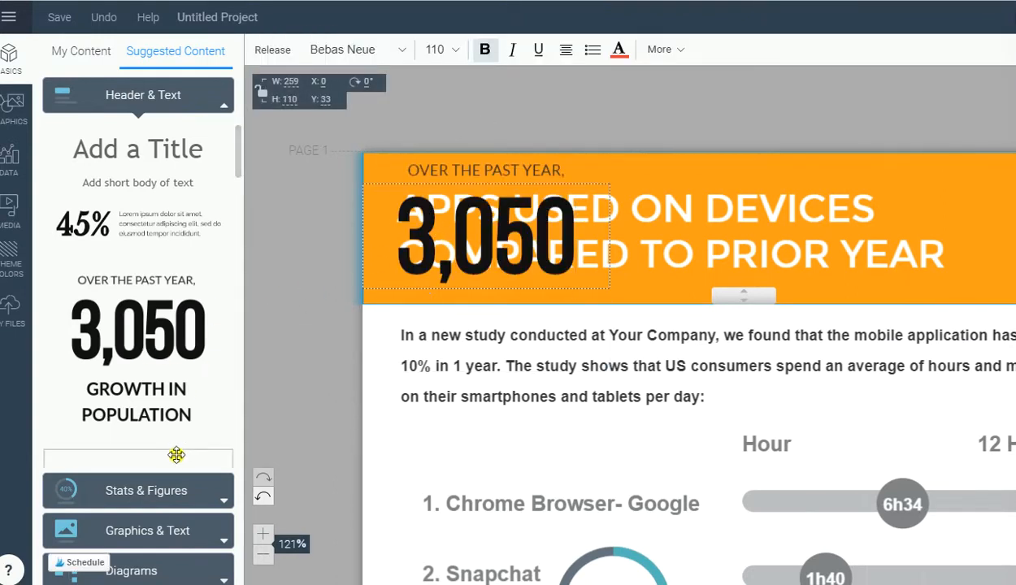
scroll(218, 465, down, 3)
scroll(217, 468, up, 3)
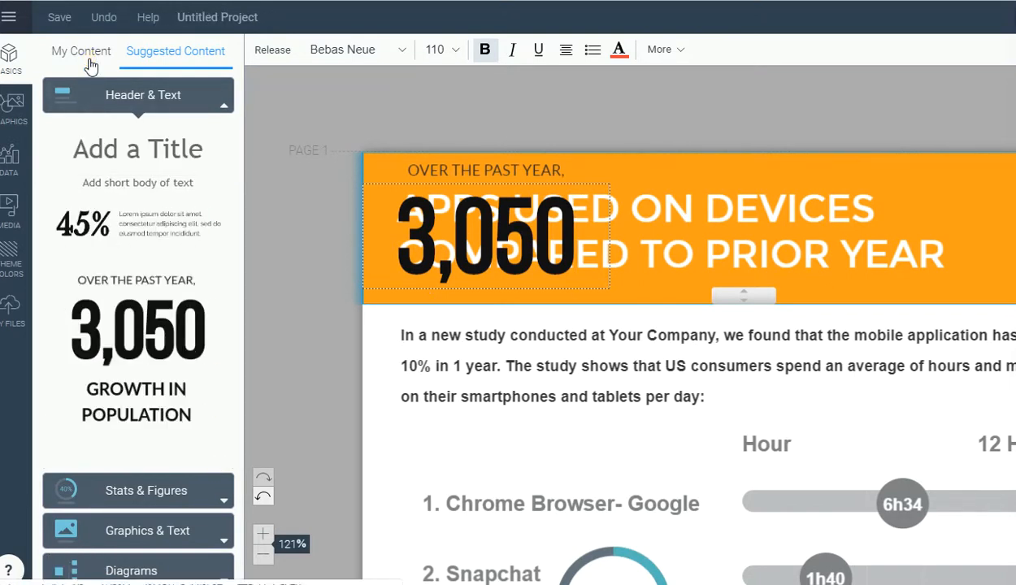
Step: Set the font of the block's number 3,050 to Theano Didot
click(398, 51)
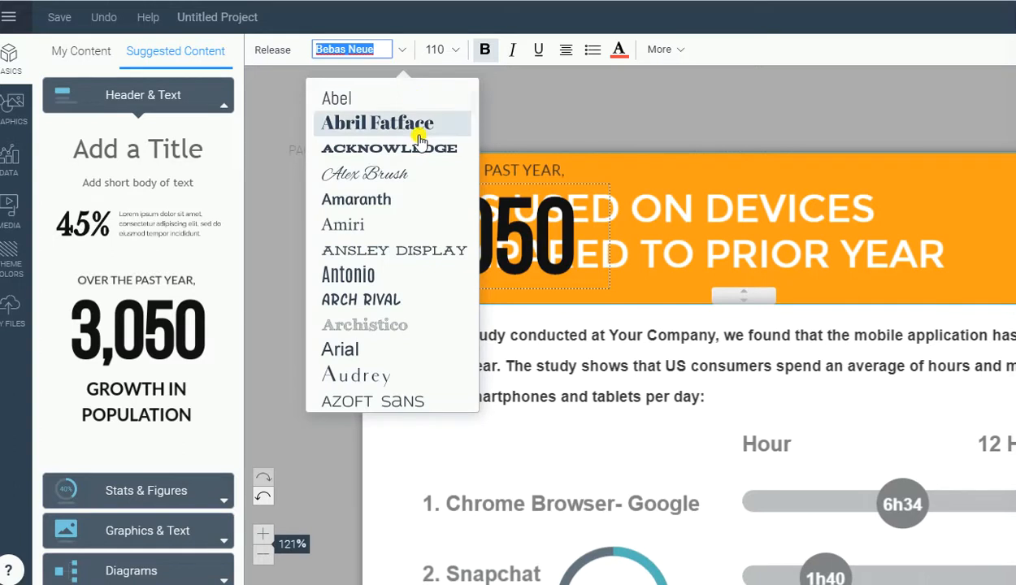
scroll(436, 224, down, 10)
scroll(435, 225, down, 10)
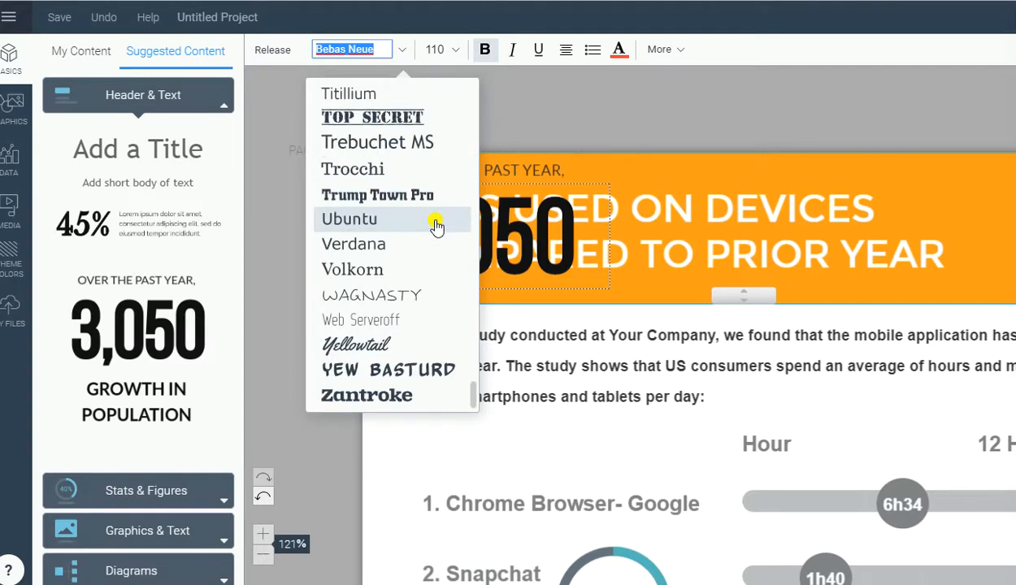
scroll(435, 225, up, 3)
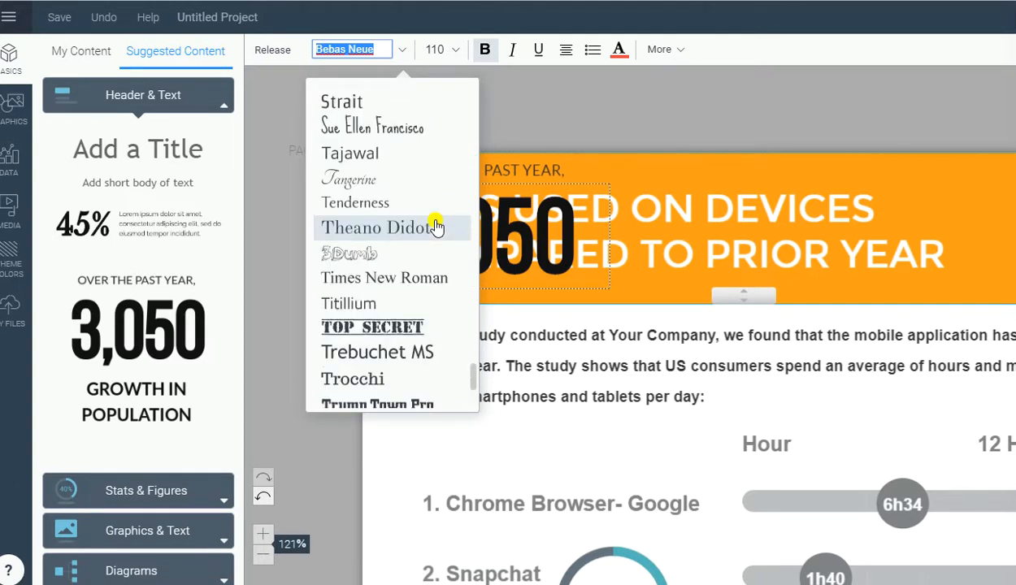
click(382, 225)
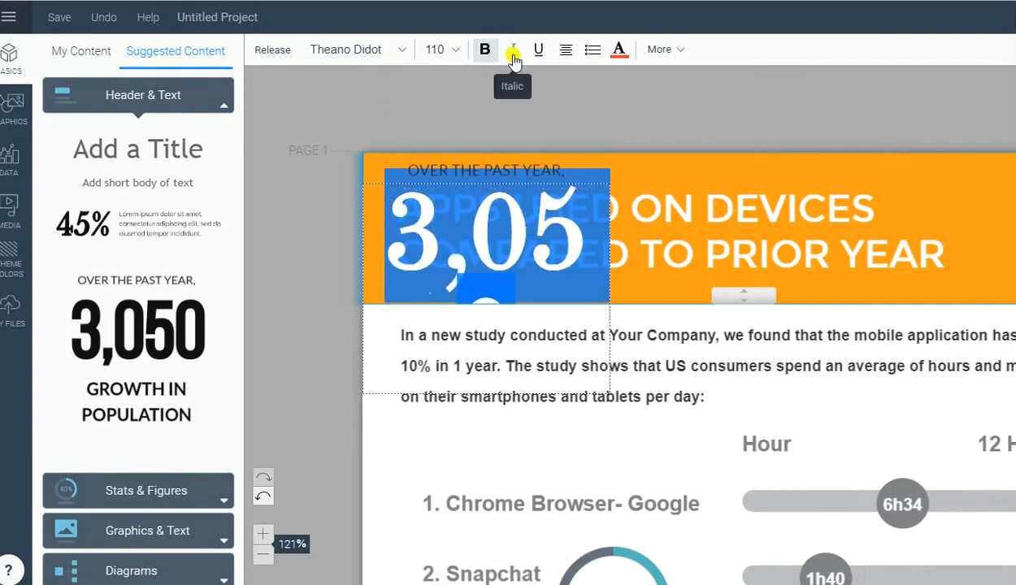
Step: Examine the number's spacing, fill and border, transform, special character and text box options, and release it from its block
click(662, 53)
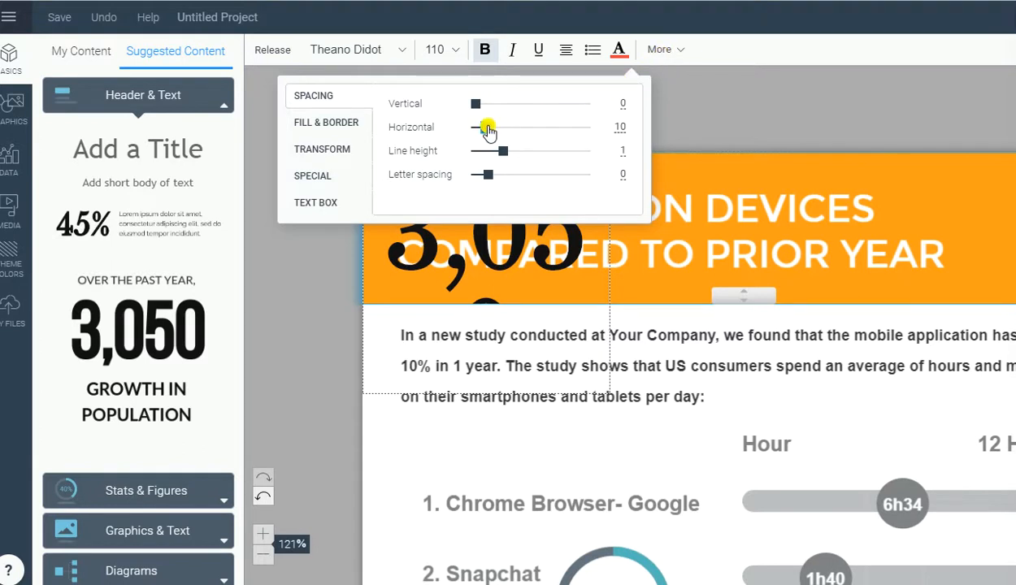
click(338, 123)
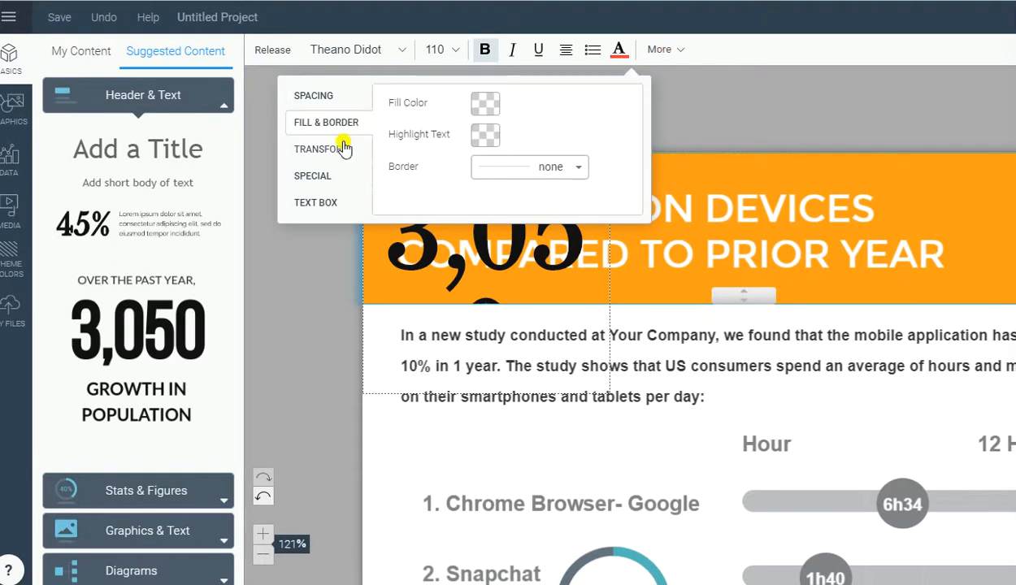
click(342, 149)
click(328, 172)
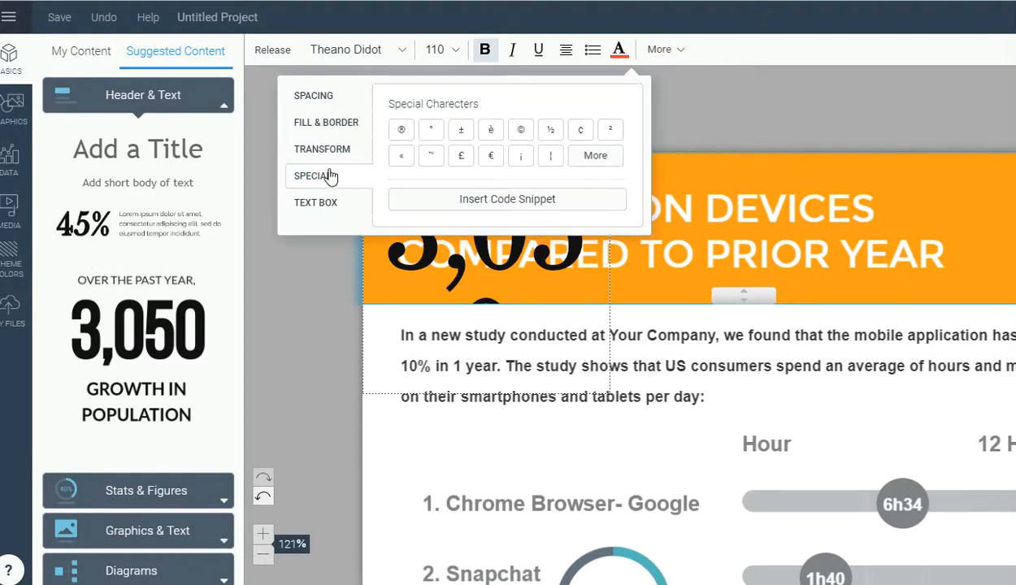
click(329, 204)
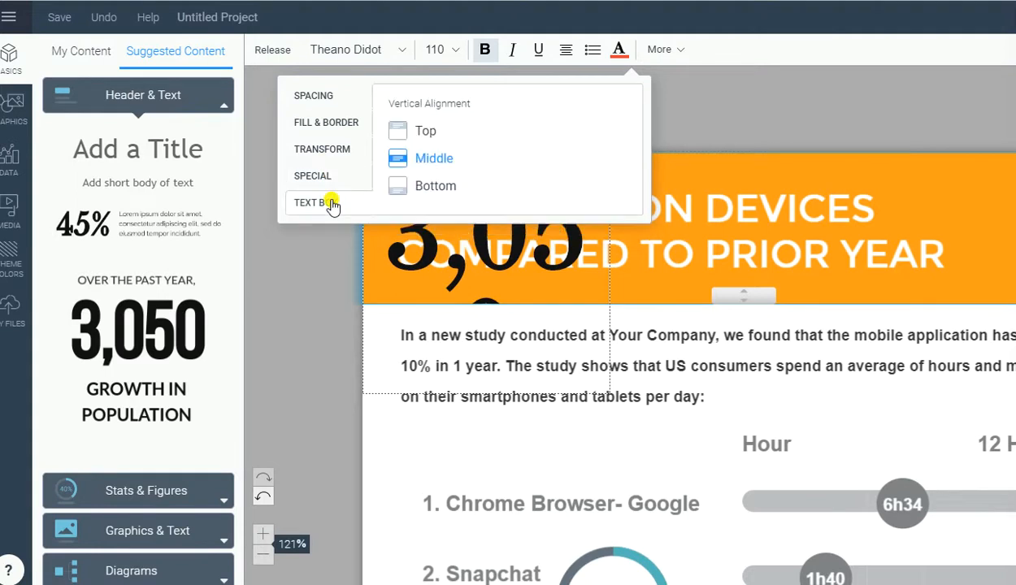
click(331, 151)
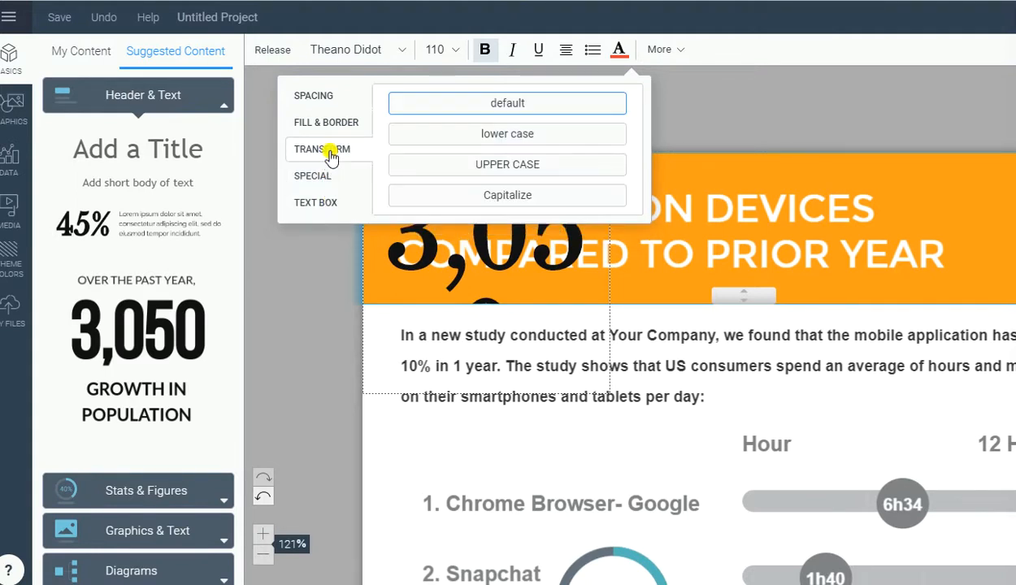
click(325, 122)
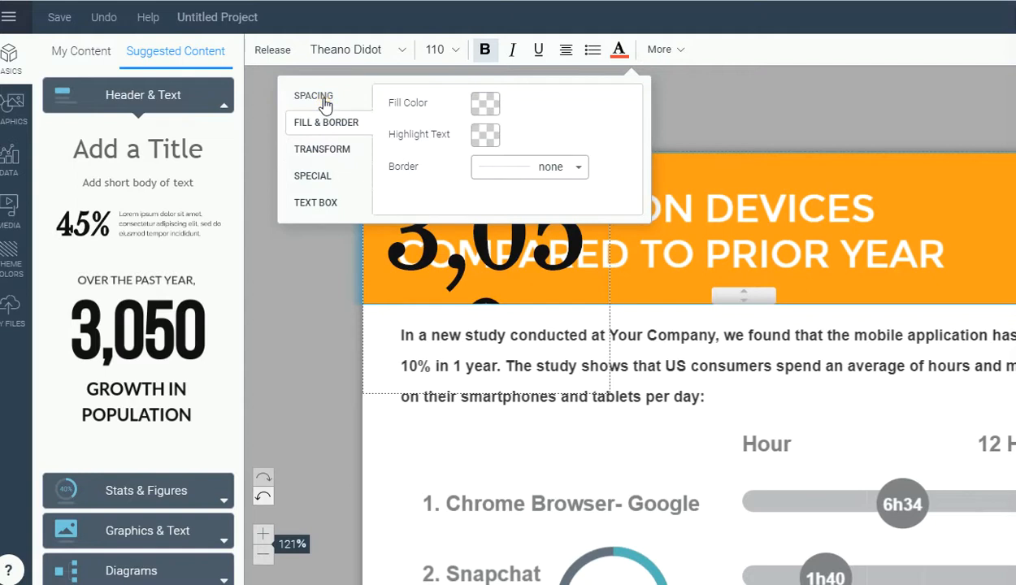
click(315, 97)
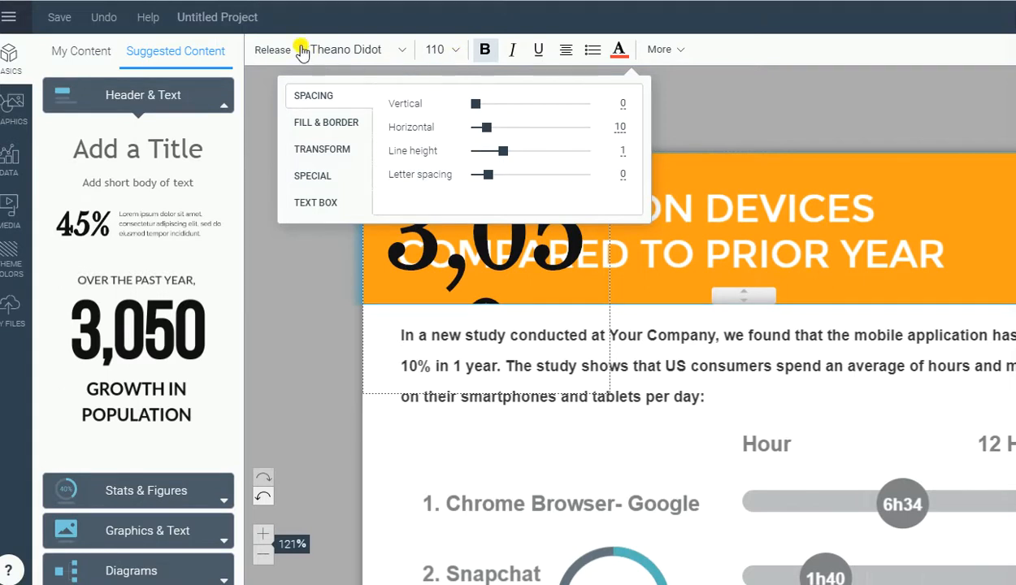
click(268, 51)
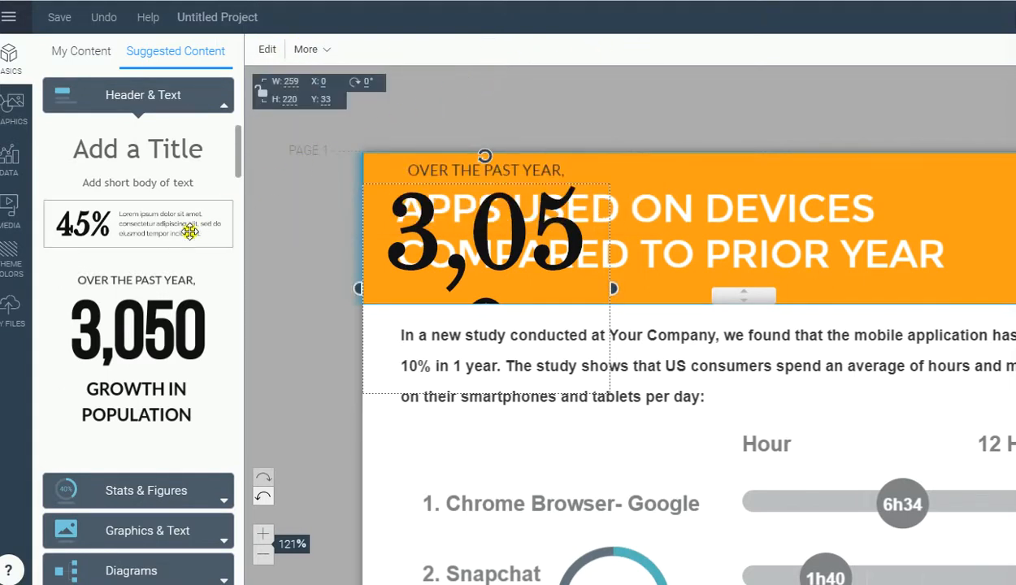
Step: Browse the Data library's charts, gauges, progress bars and other data widgets
click(16, 167)
scroll(191, 187, down, 5)
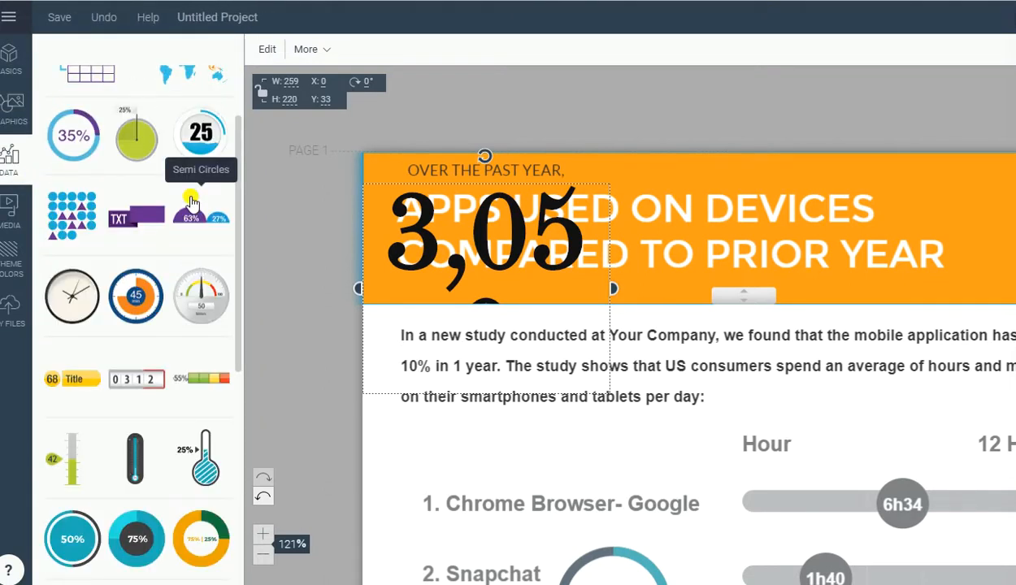
scroll(191, 201, down, 4)
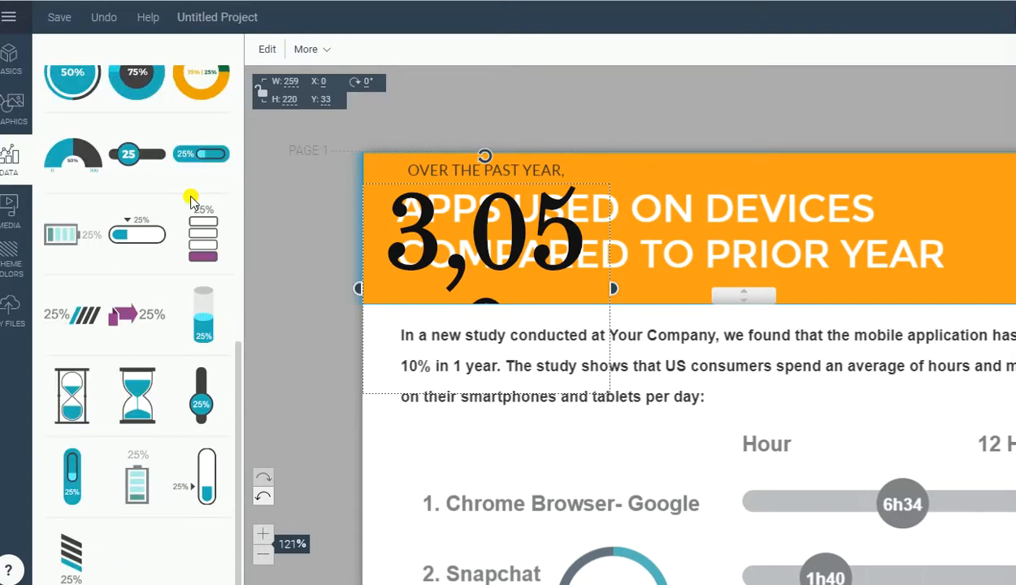
Step: Add the diagonally striped progress bar widget over the orange header and set its value to 52%
click(85, 324)
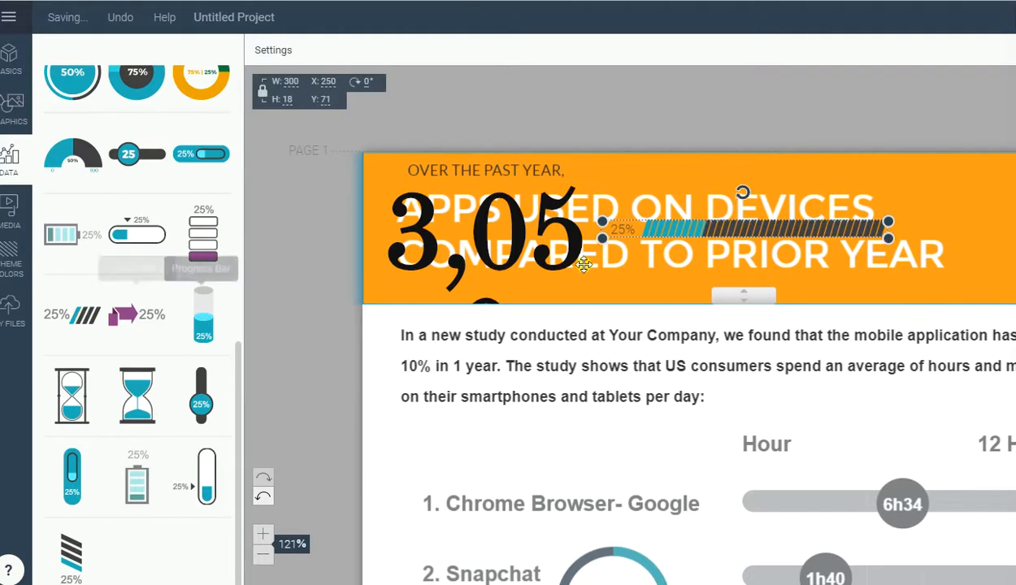
click(721, 230)
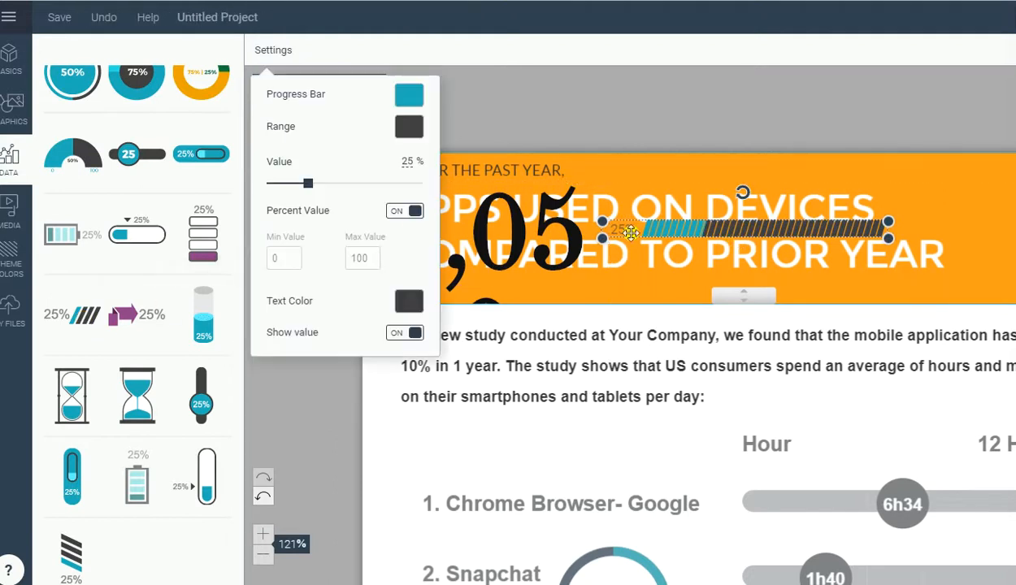
drag(313, 185, 345, 183)
scroll(175, 304, down, 10)
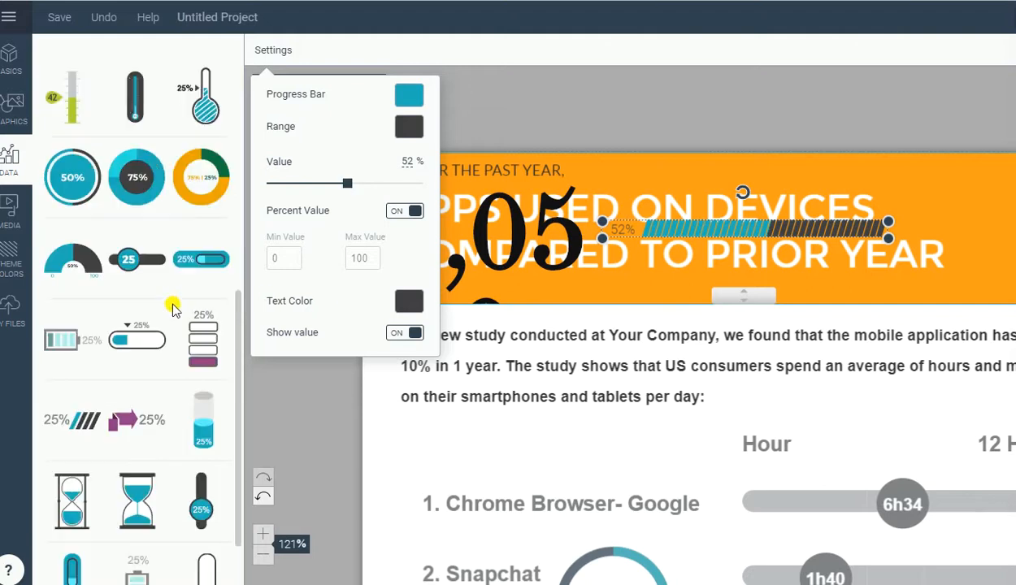
scroll(174, 302, up, 2)
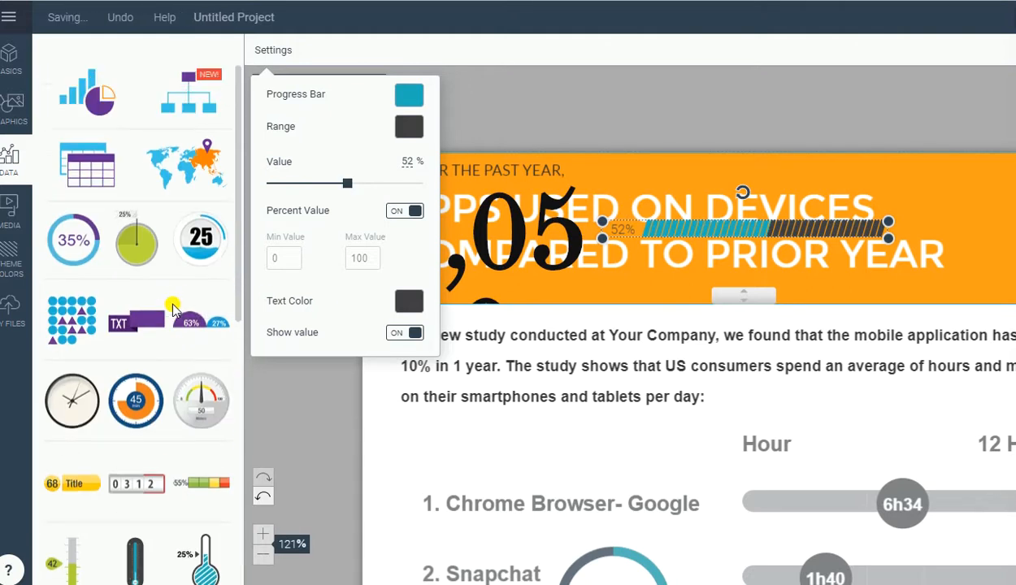
click(195, 187)
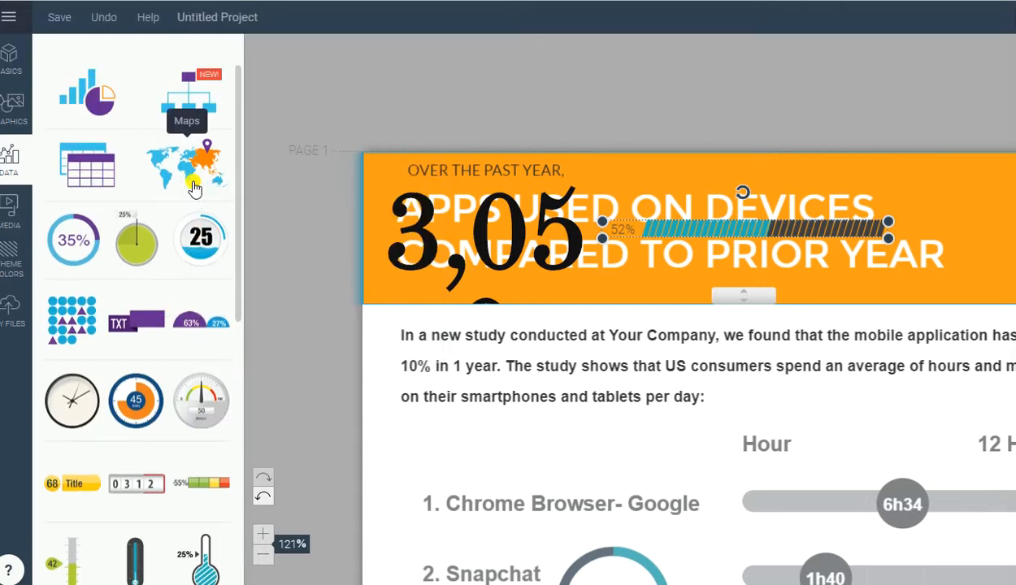
Step: Examine the infographic from its header down to the circular year charts, and check the project's main options
click(644, 277)
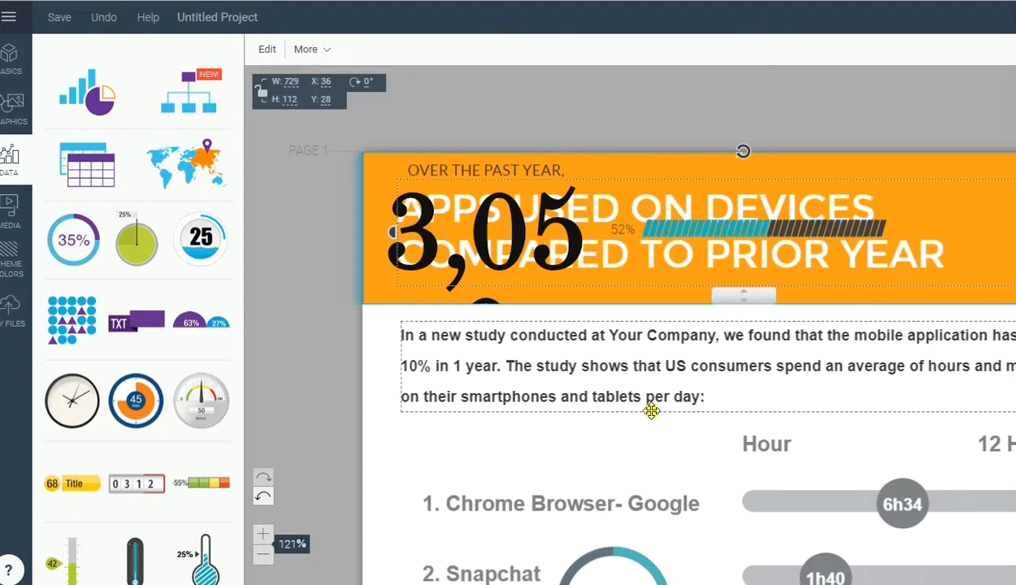
scroll(651, 411, down, 4)
scroll(821, 344, down, 5)
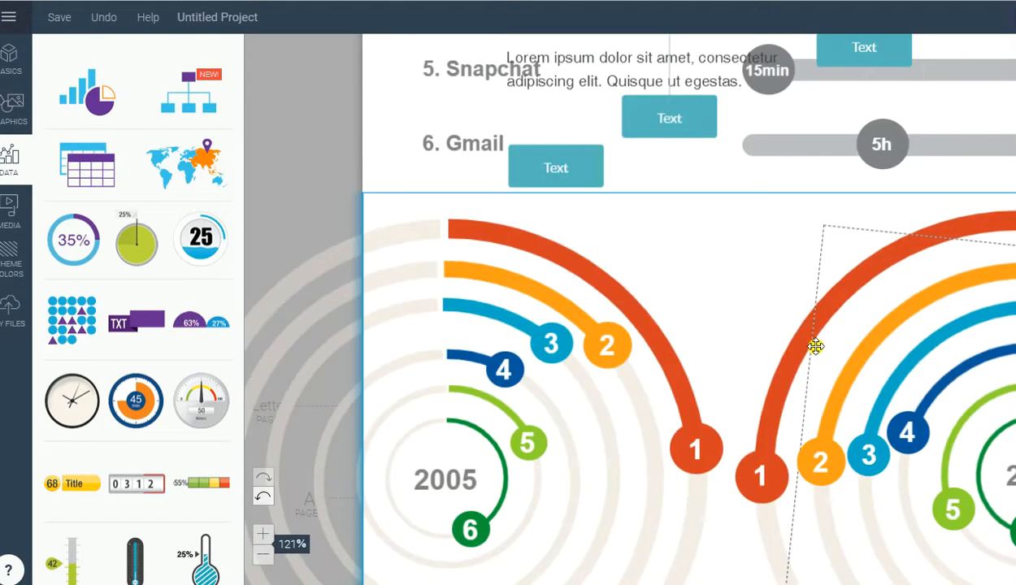
scroll(814, 345, up, 5)
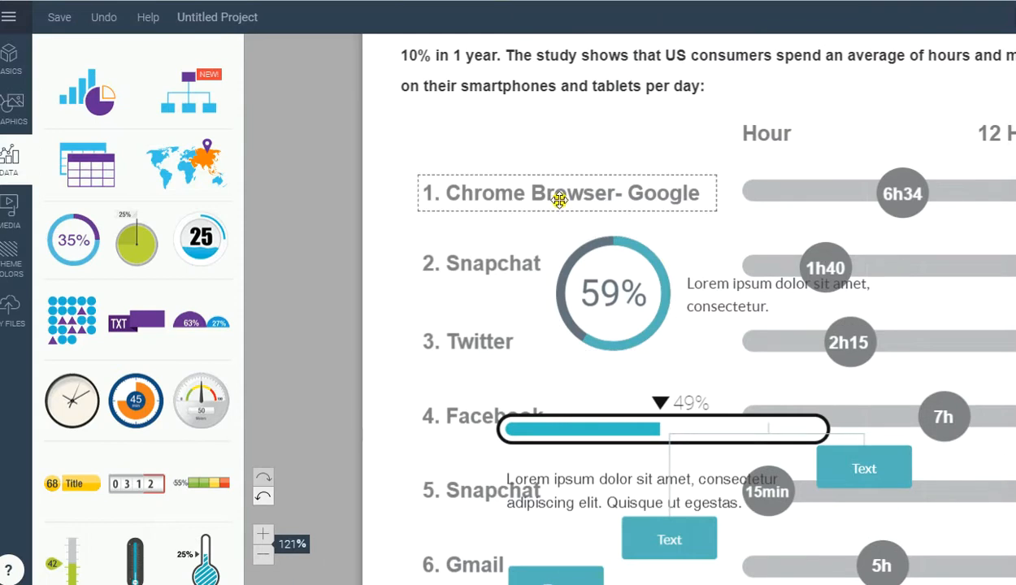
click(552, 197)
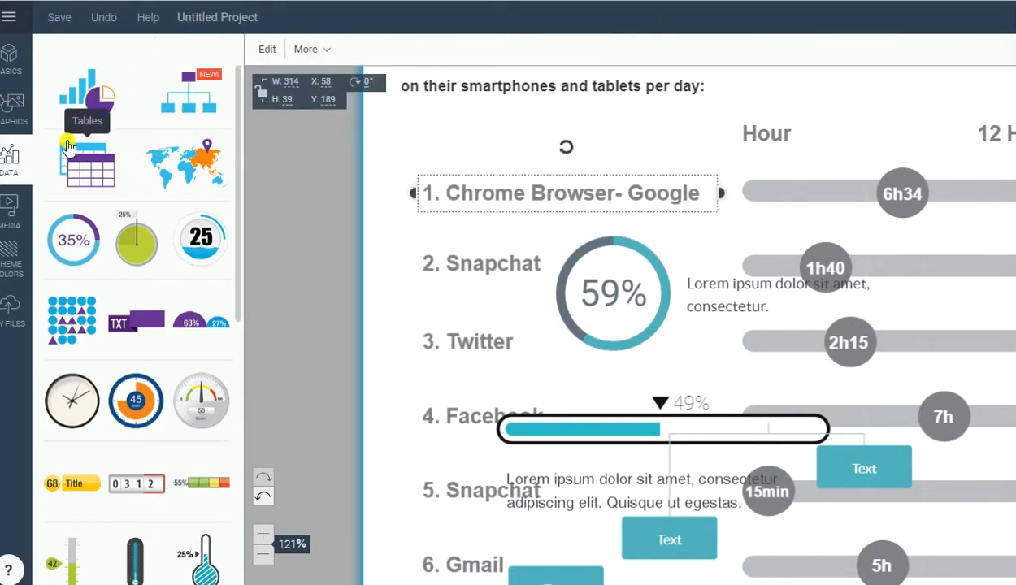
click(9, 25)
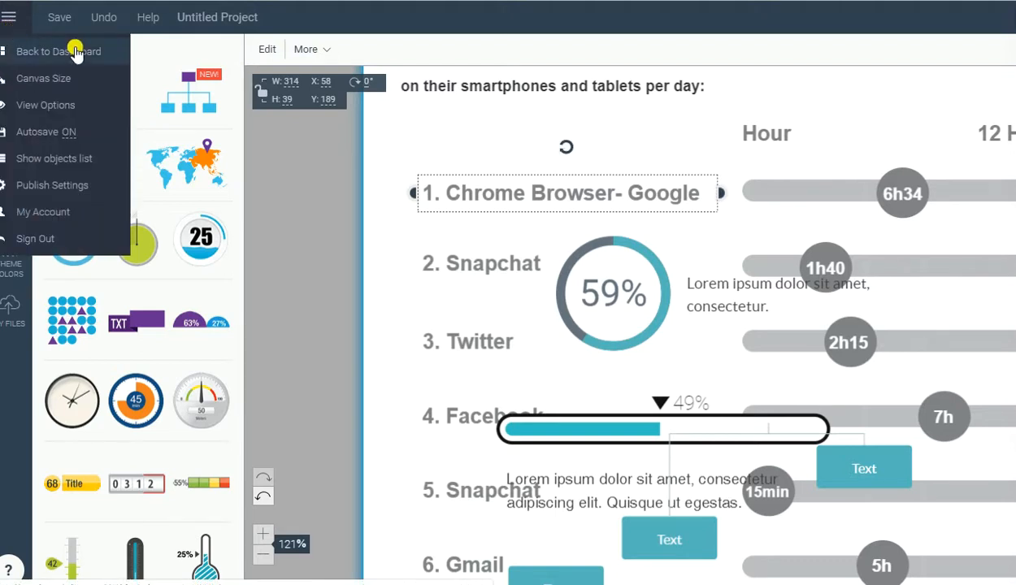
click(343, 175)
scroll(327, 179, up, 1)
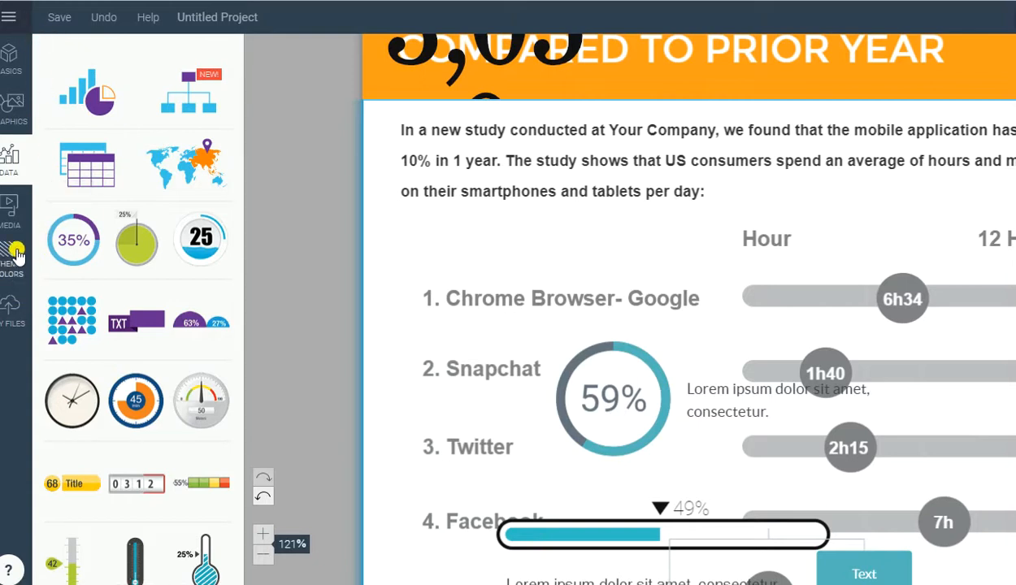
scroll(489, 221, up, 3)
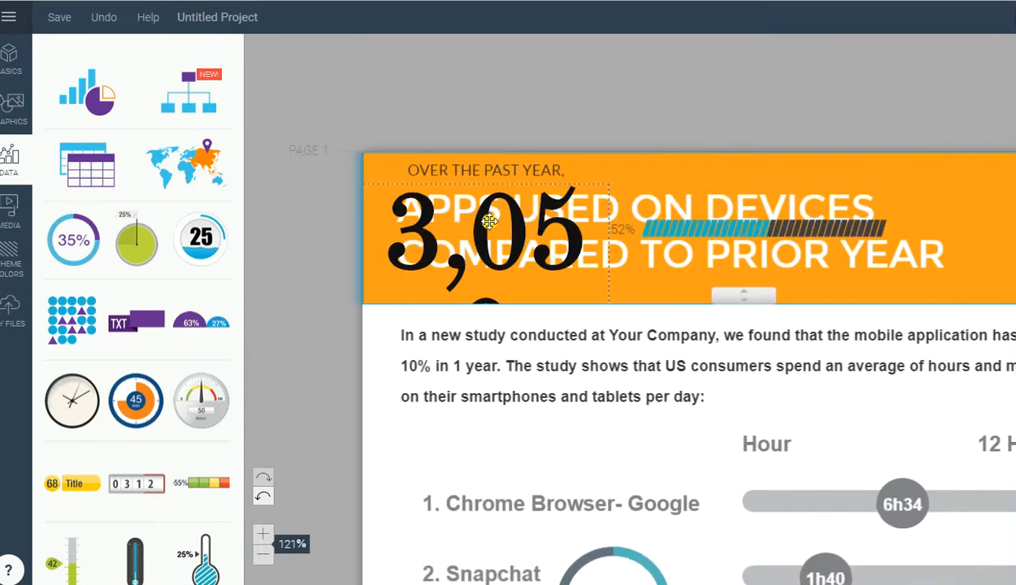
Step: Leave the infographic for the Visme dashboard and start creating a new project
click(13, 18)
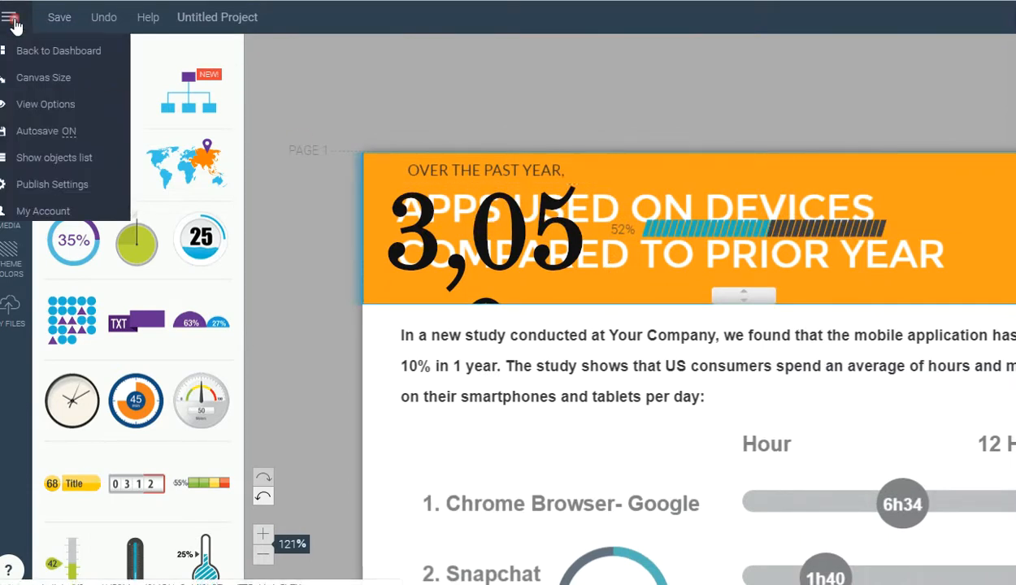
click(24, 47)
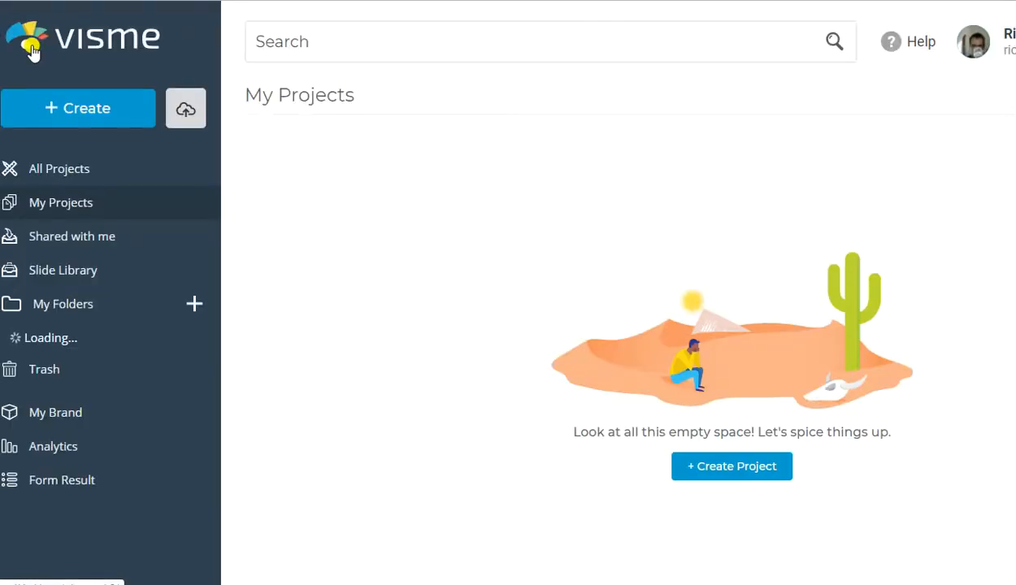
click(77, 146)
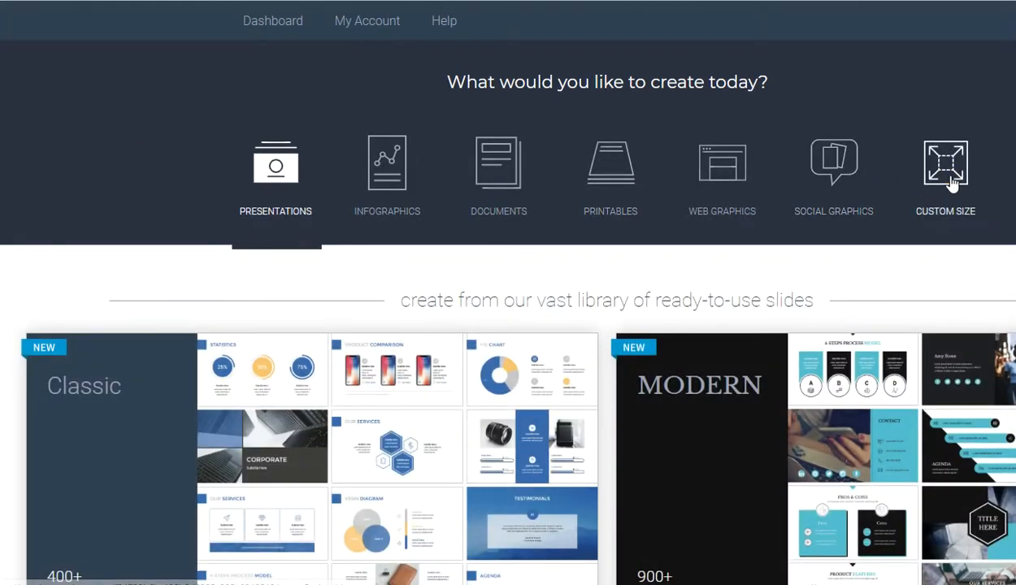
Step: Create a blank custom-size project 500 pixels wide and 400 pixels high
click(950, 180)
click(463, 354)
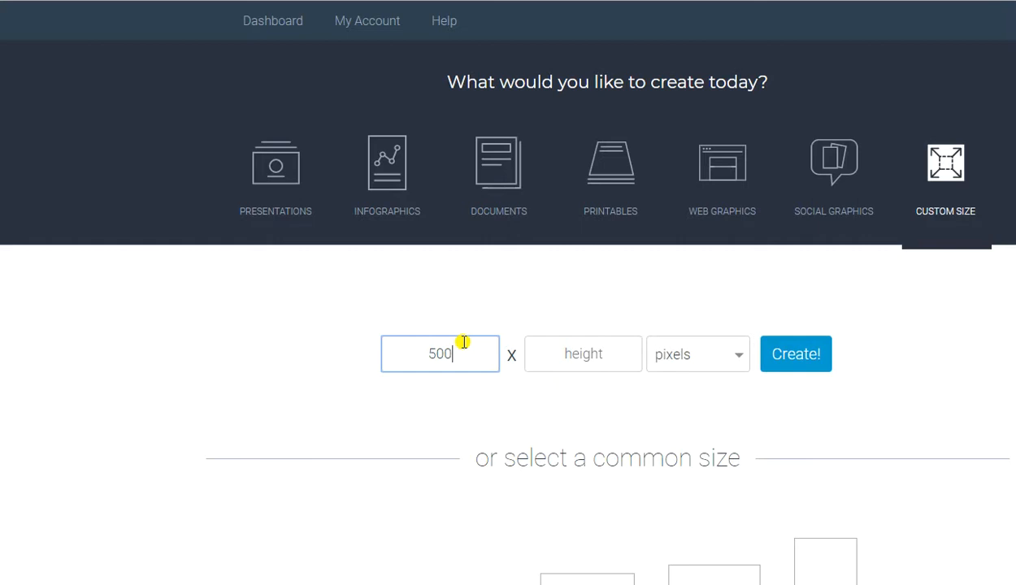
text(500)
click(602, 360)
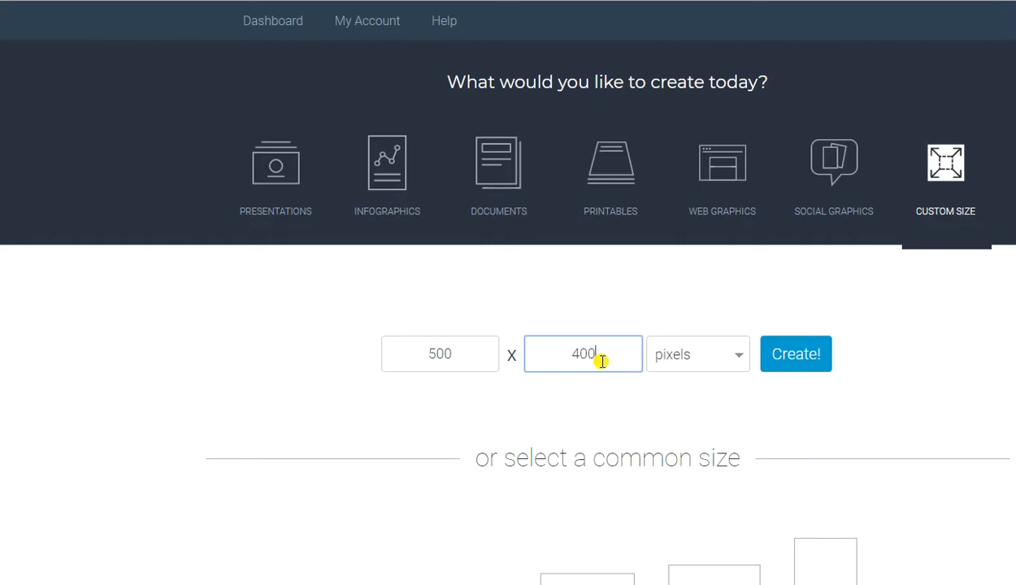
click(805, 370)
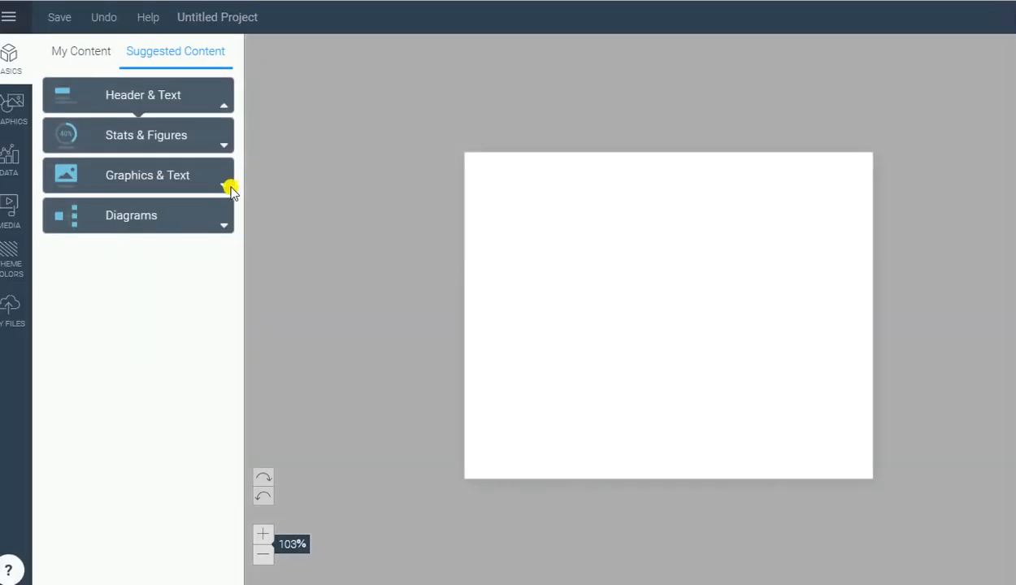
Step: Browse the suggested Header & Text blocks, including titles, quotes and call-to-action designs, with a brief look at Stats & Figures
scroll(190, 268, down, 3)
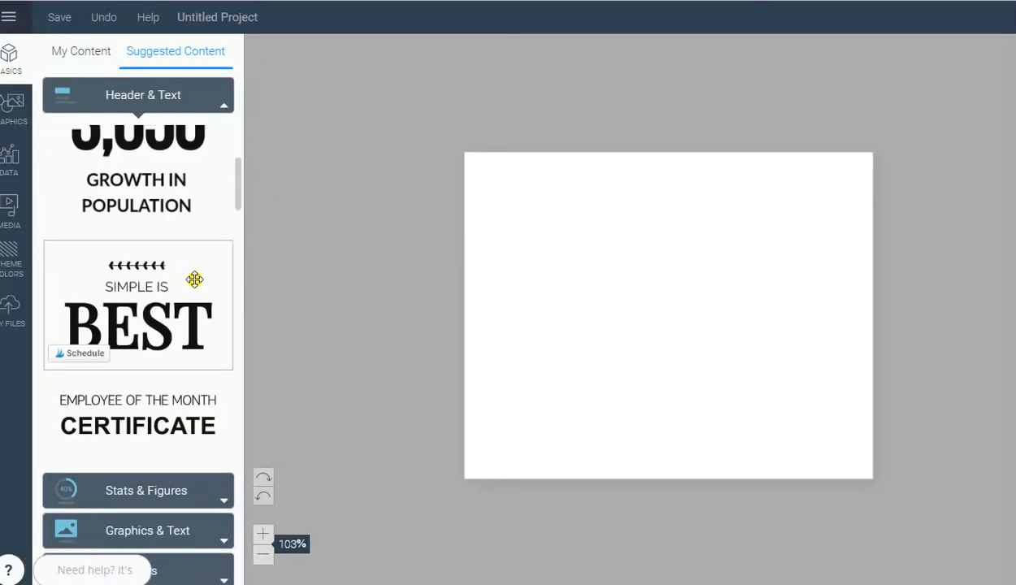
click(218, 490)
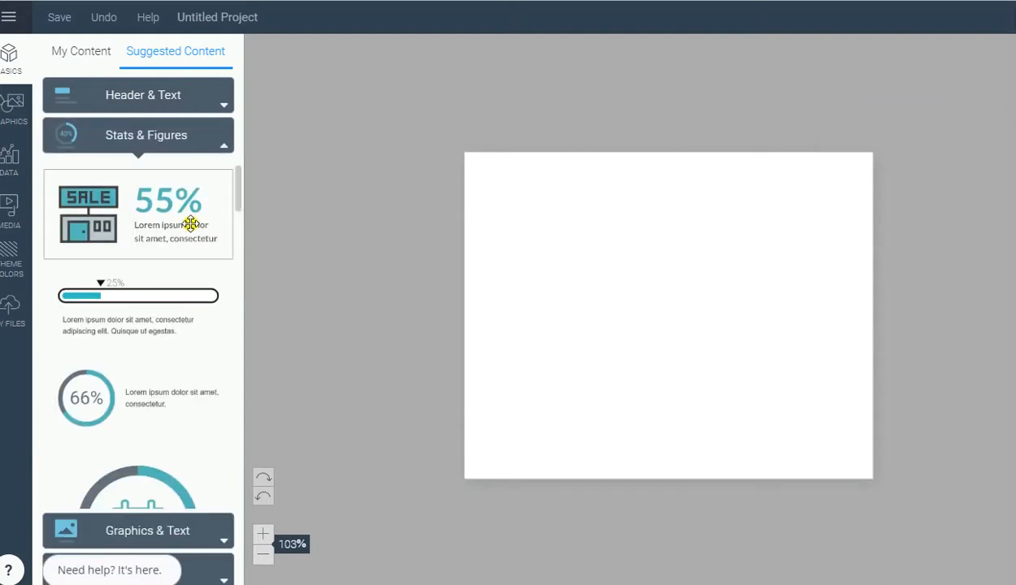
click(188, 102)
scroll(187, 226, down, 10)
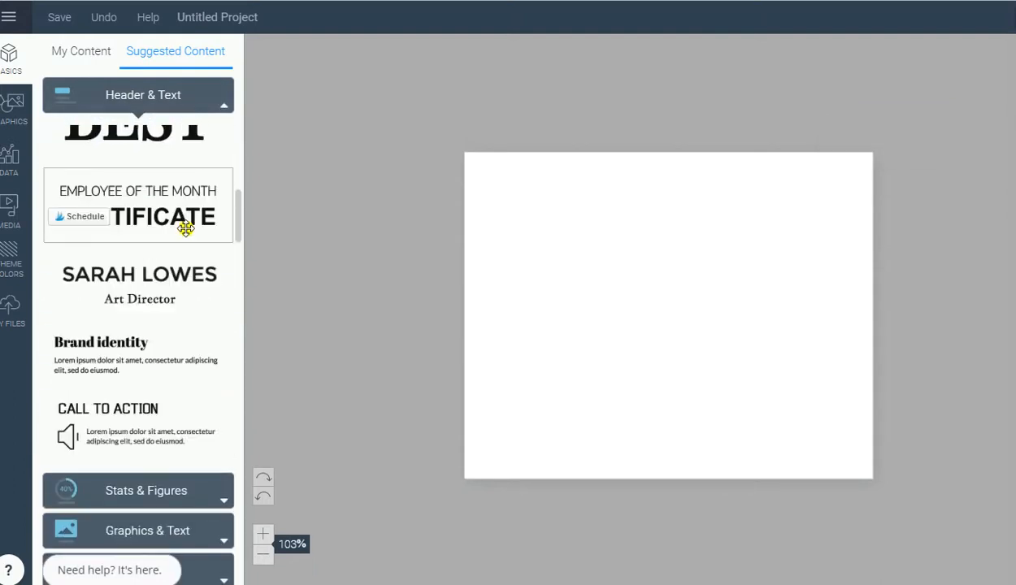
scroll(187, 230, down, 3)
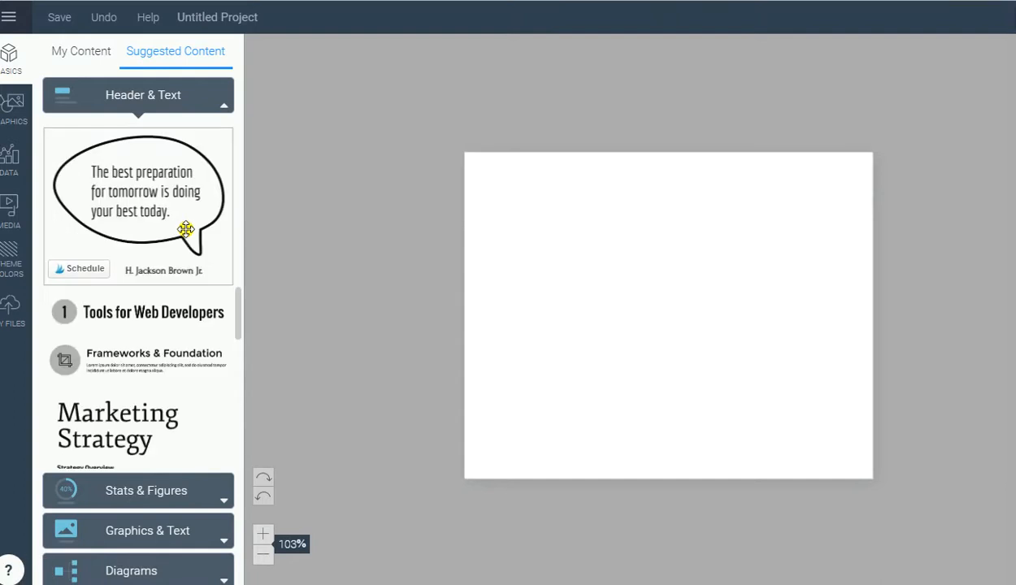
scroll(154, 237, down, 10)
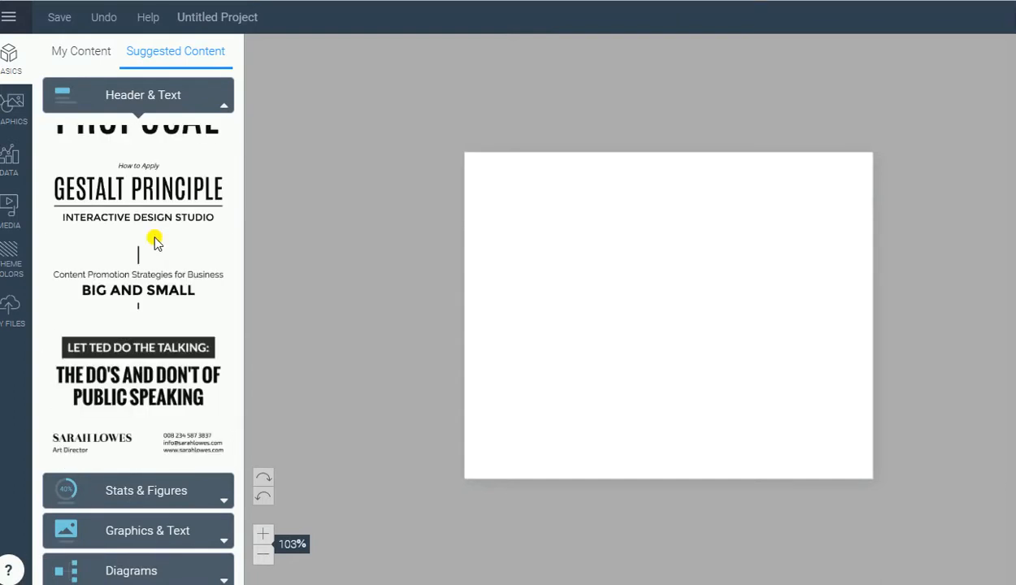
scroll(154, 240, up, 20)
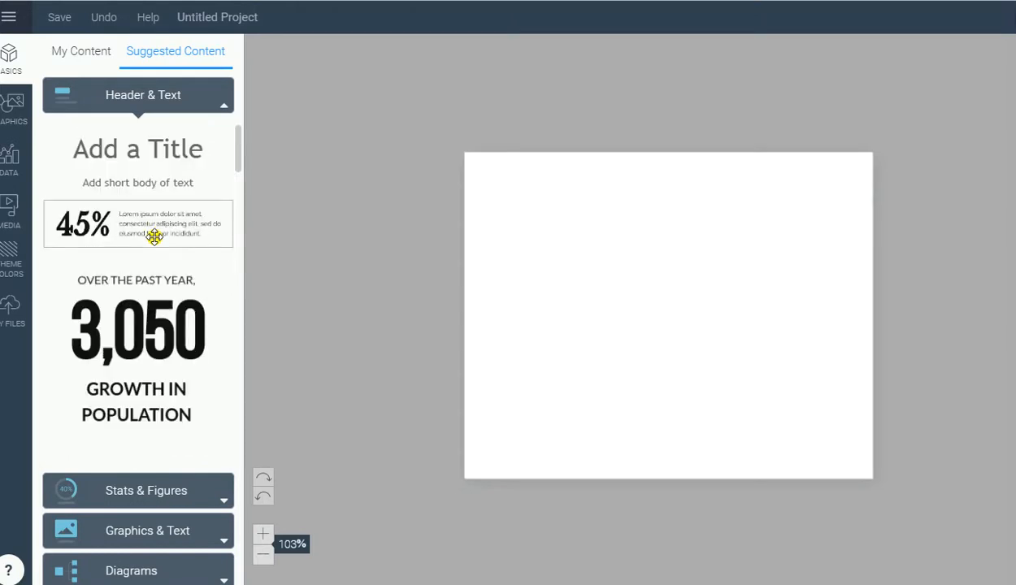
scroll(154, 236, down, 10)
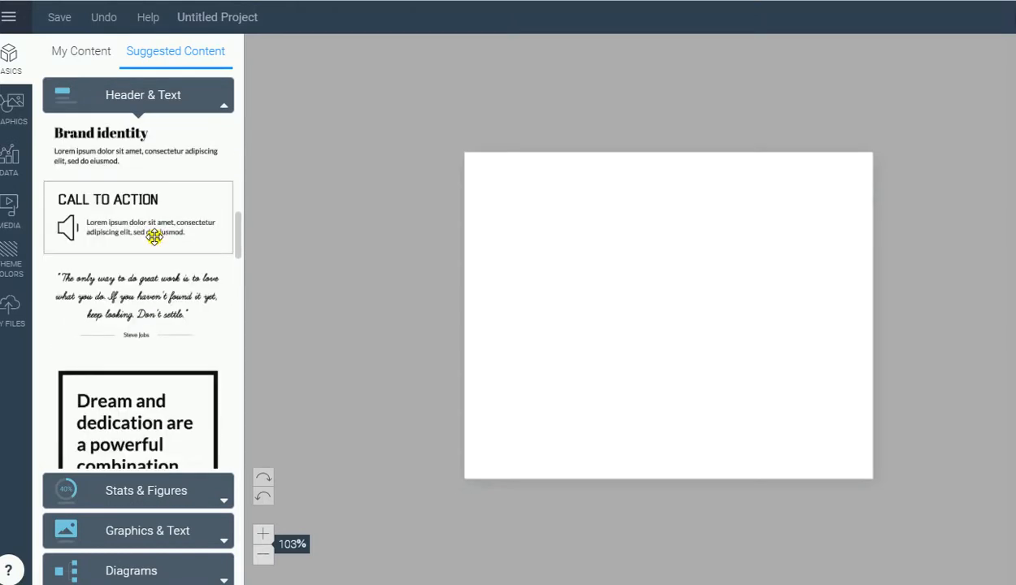
Step: Browse the suggested Stats & Figures blocks, including the percentage, people and icon-array designs
click(177, 492)
scroll(182, 233, down, 10)
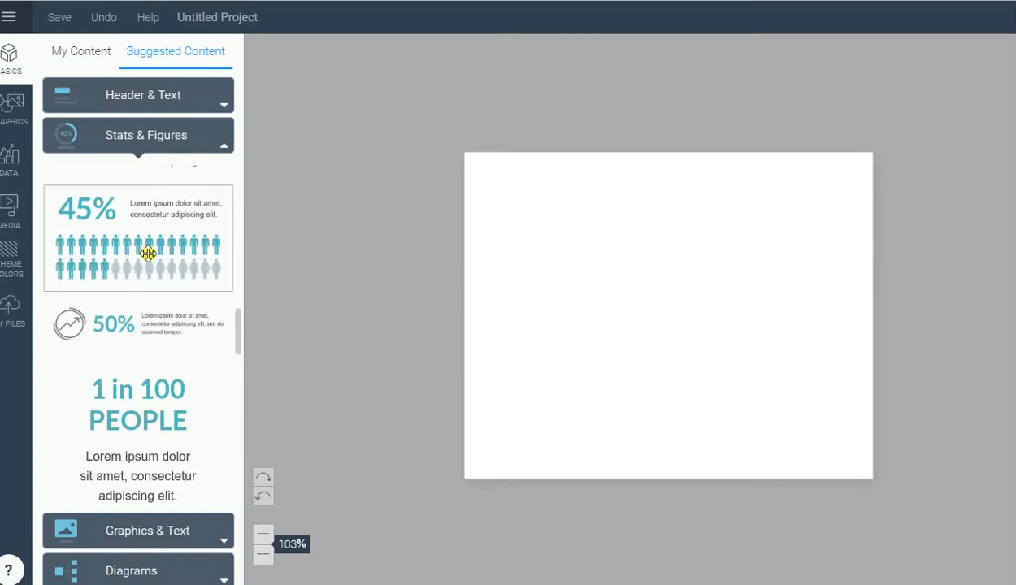
scroll(162, 250, down, 5)
scroll(162, 250, down, 5)
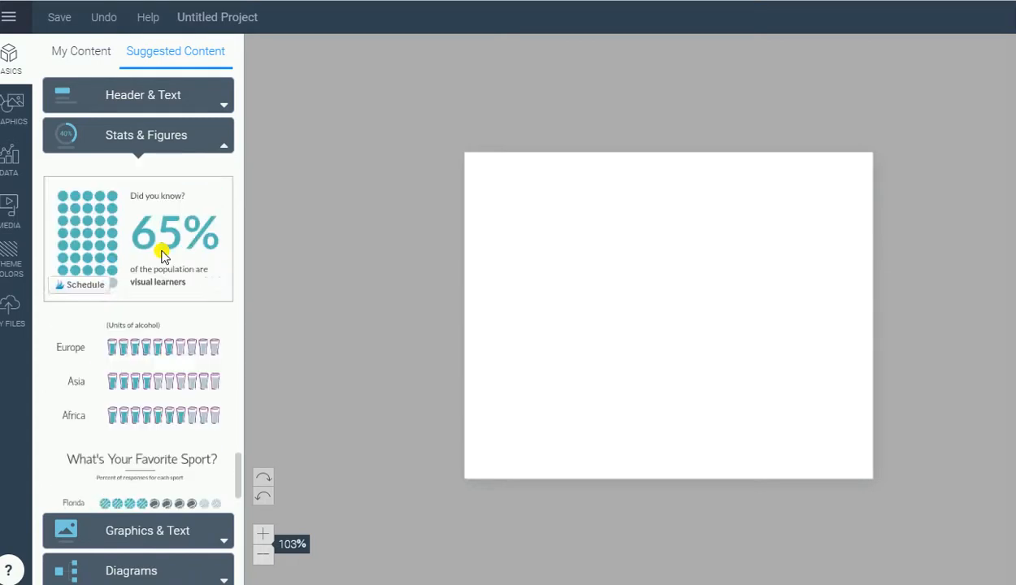
scroll(161, 251, down, 2)
scroll(162, 250, down, 6)
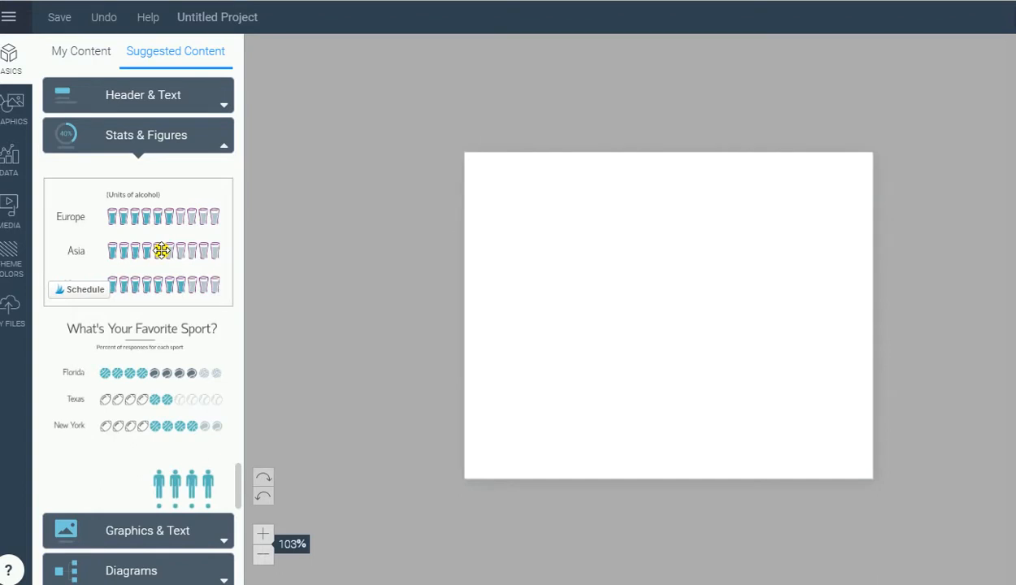
scroll(161, 250, down, 2)
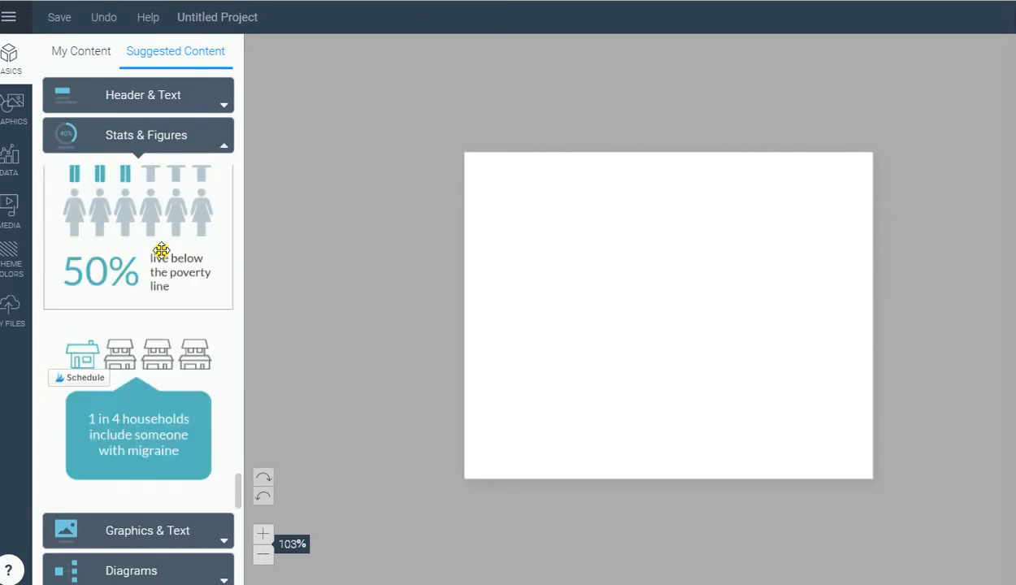
Step: Browse the suggested Graphics & Text blocks and the Solid style diagrams
click(176, 531)
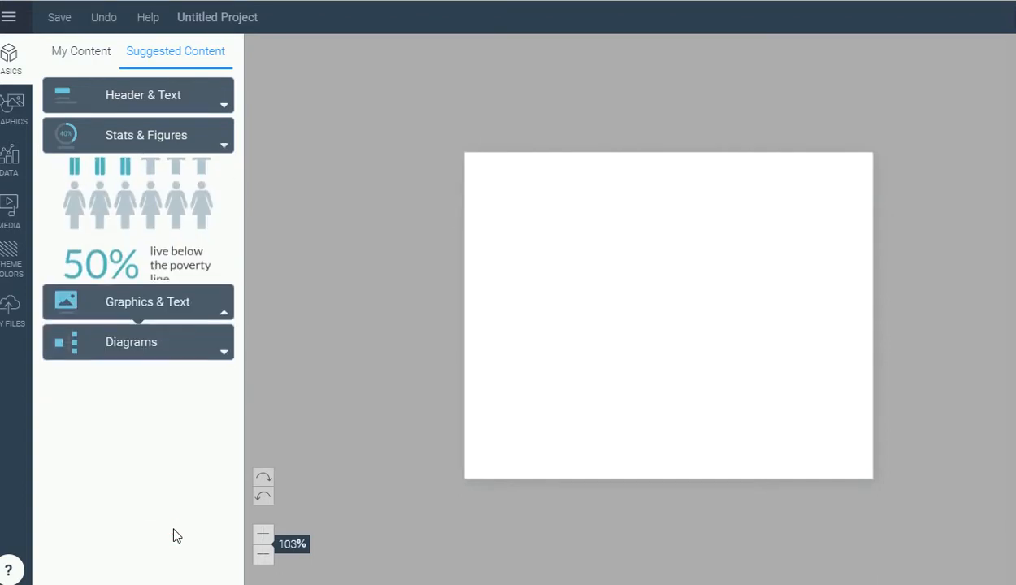
scroll(187, 289, down, 8)
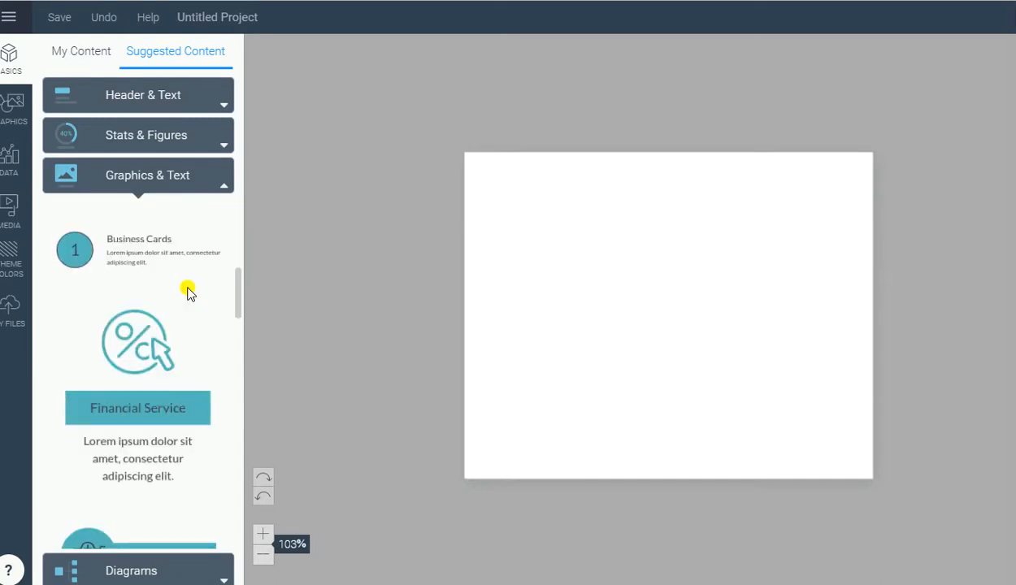
scroll(188, 289, down, 10)
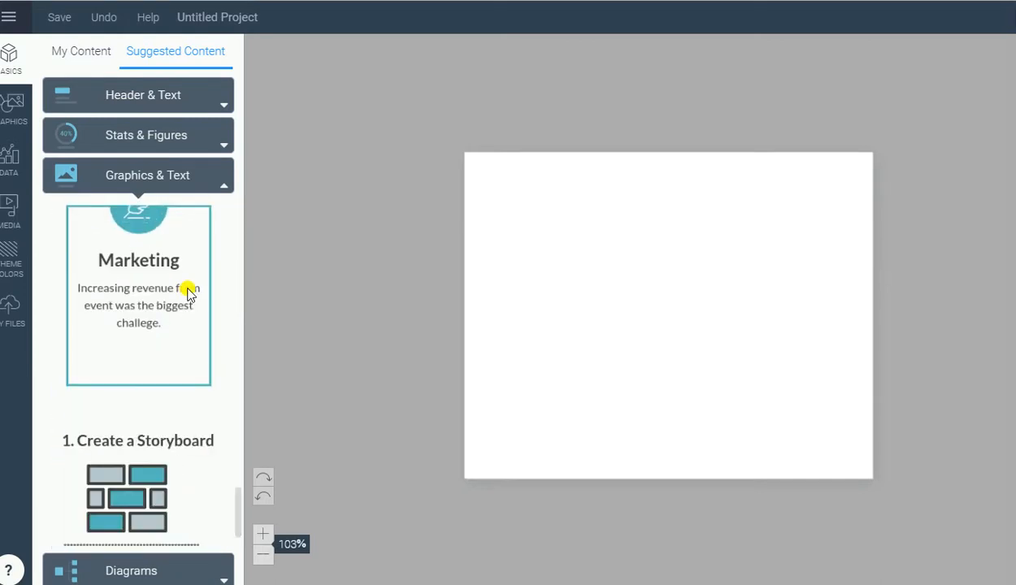
click(188, 569)
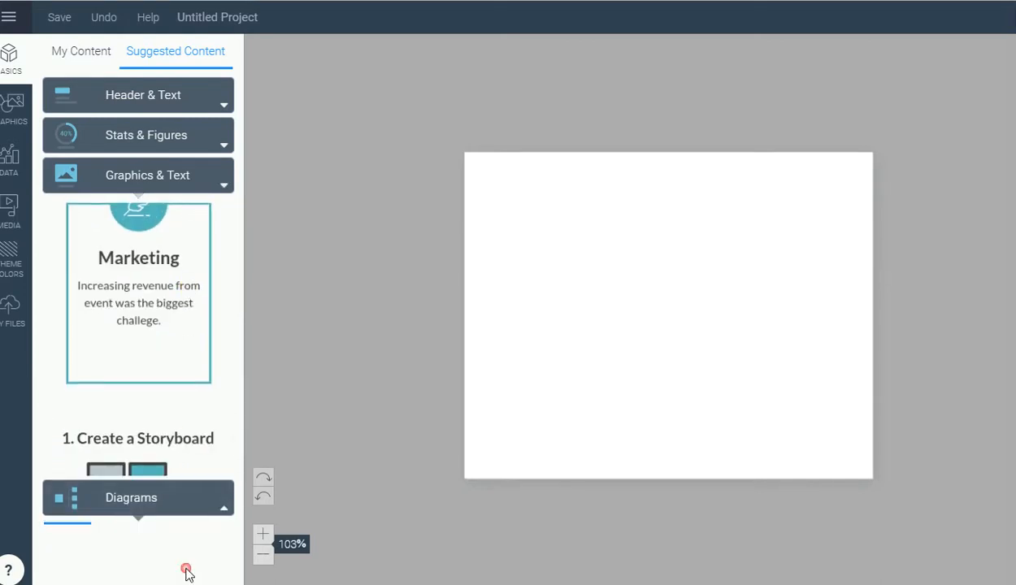
scroll(211, 288, down, 10)
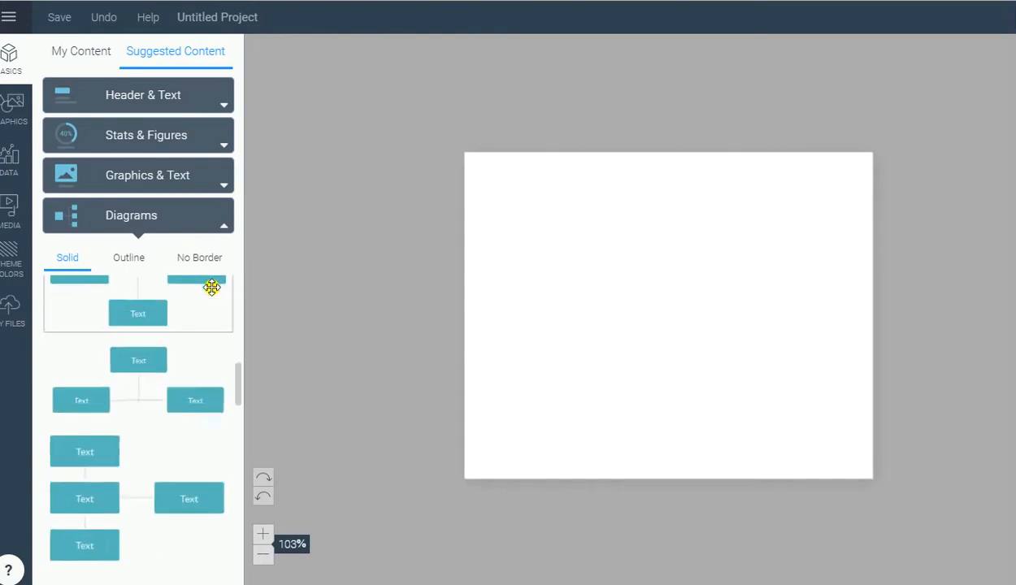
scroll(211, 288, down, 5)
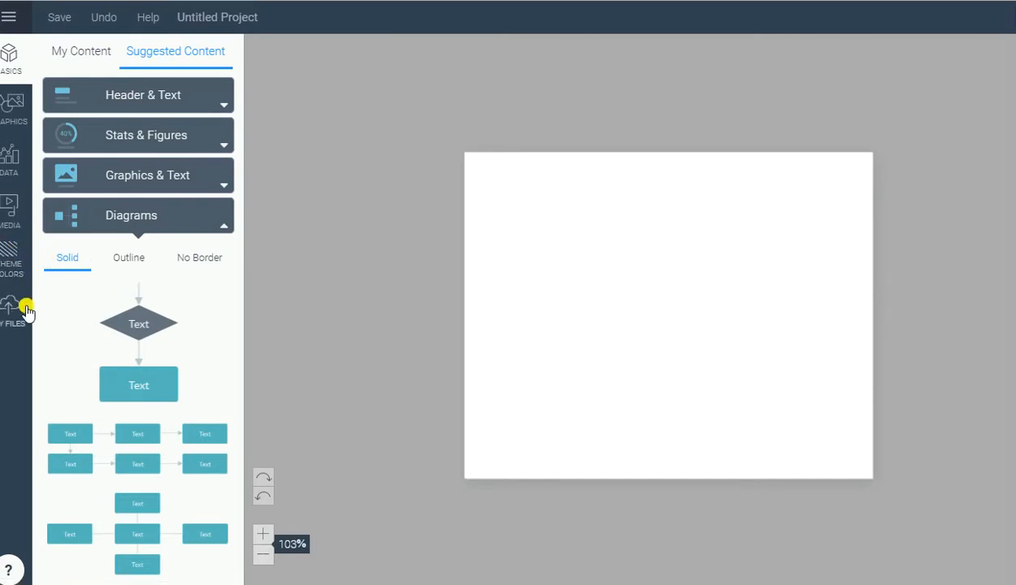
Step: Insert the suggested YouTube video with all playback options off and position it on the canvas at X 0, Y 60
click(10, 209)
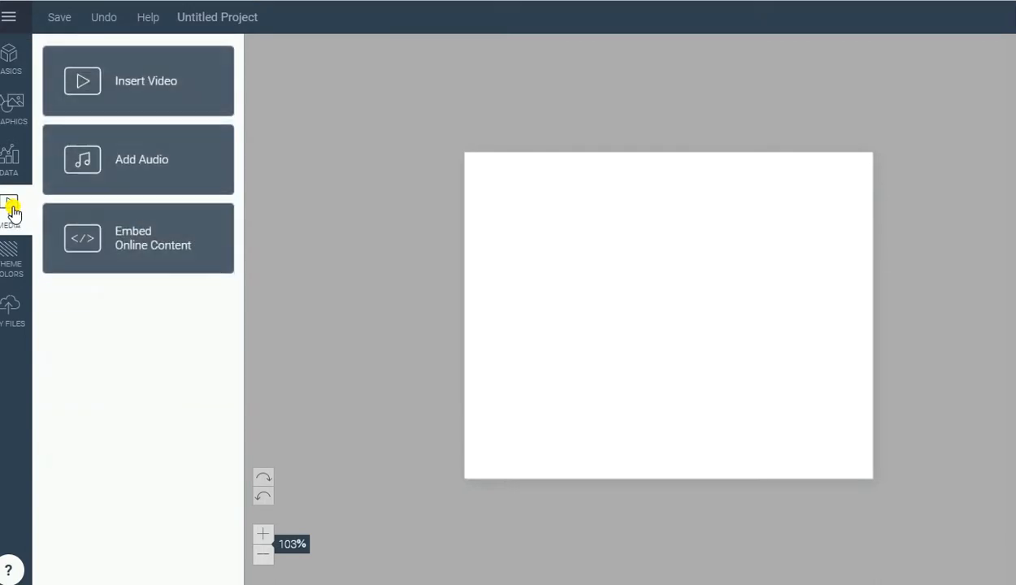
click(140, 98)
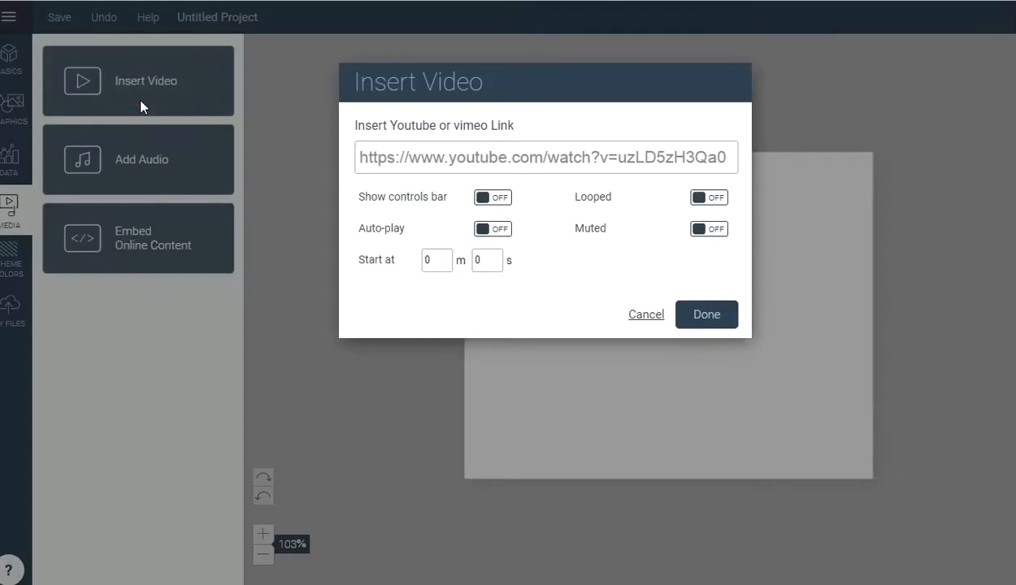
click(708, 316)
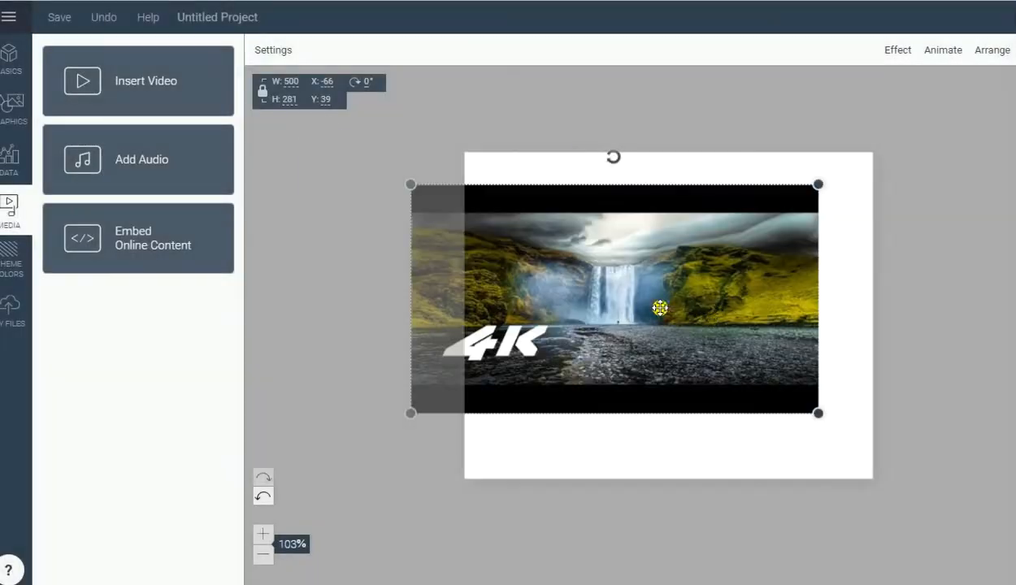
drag(664, 302, 677, 314)
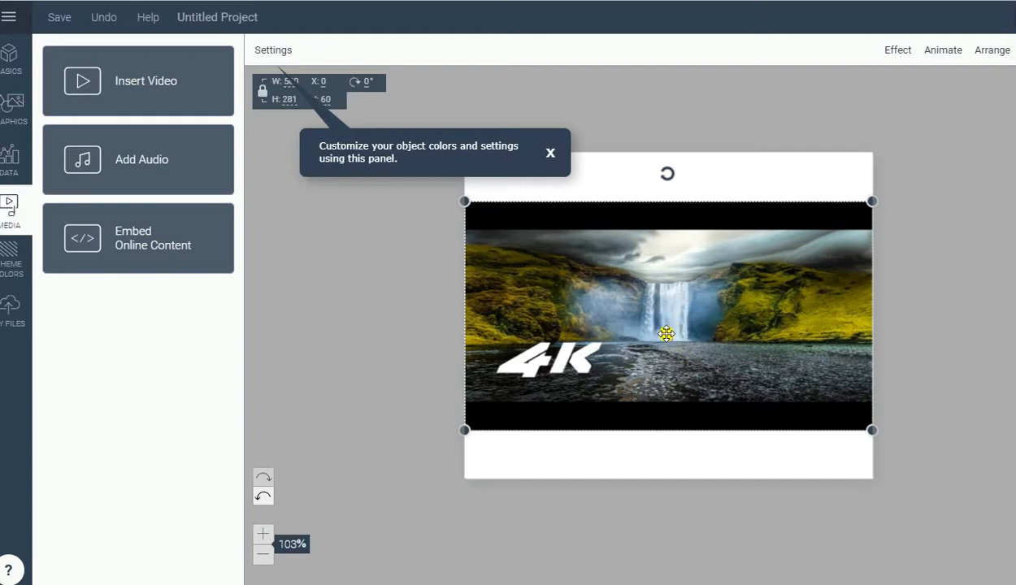
Step: Add background audio from the free library, trying Bright Future and settling on Calm Beautiful Ambiance
click(155, 167)
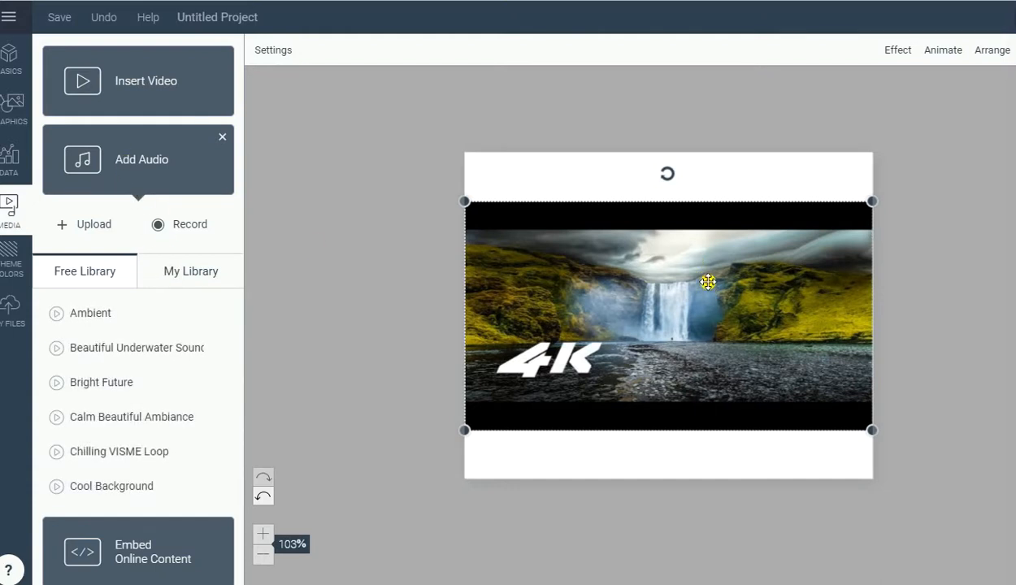
click(122, 382)
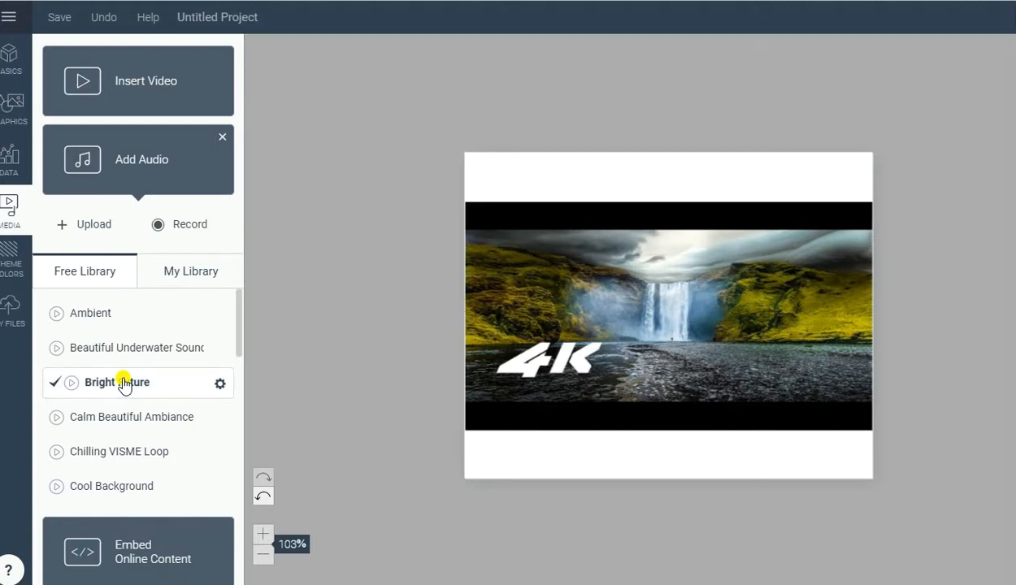
click(124, 415)
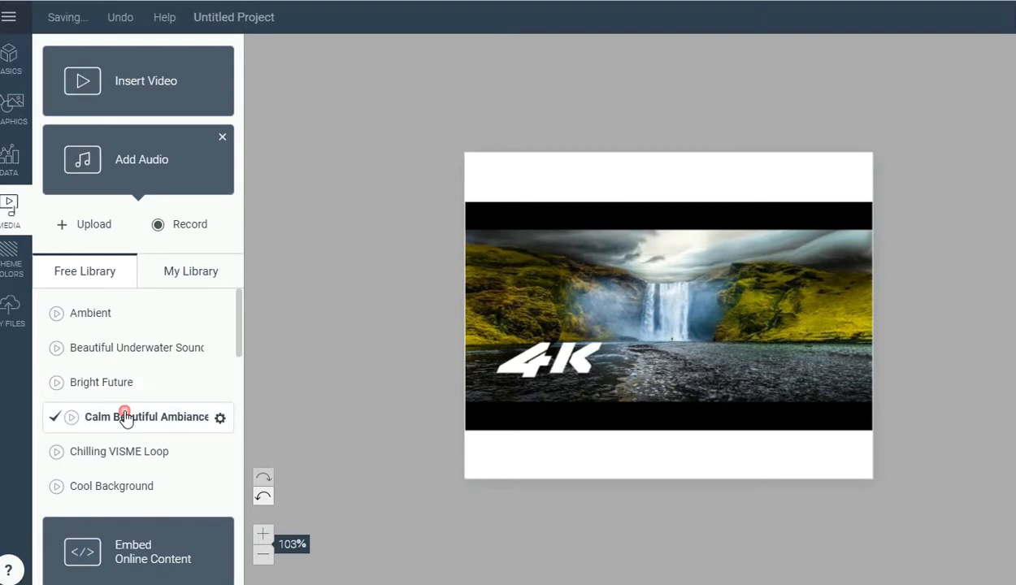
scroll(223, 384, down, 3)
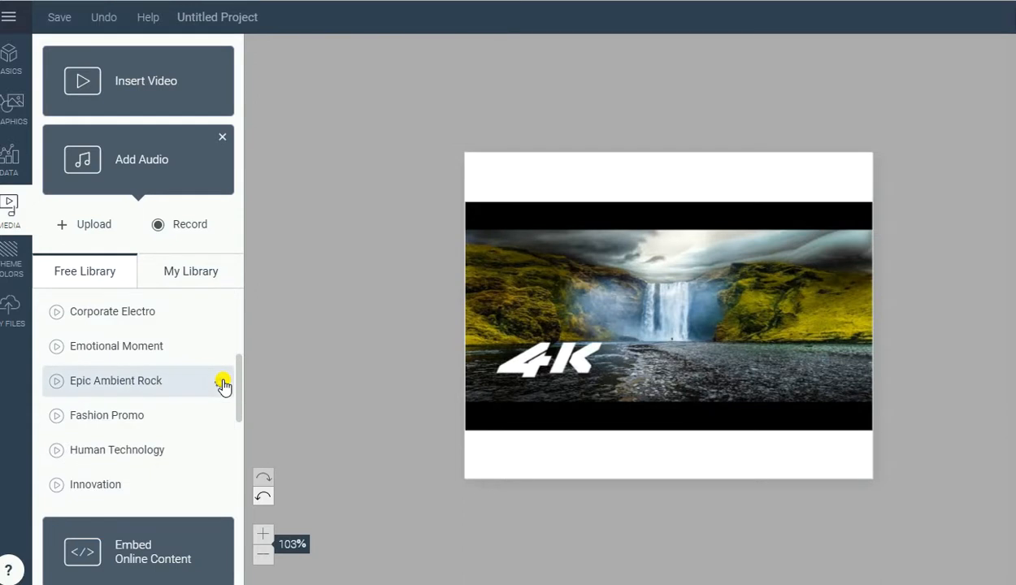
scroll(223, 385, up, 3)
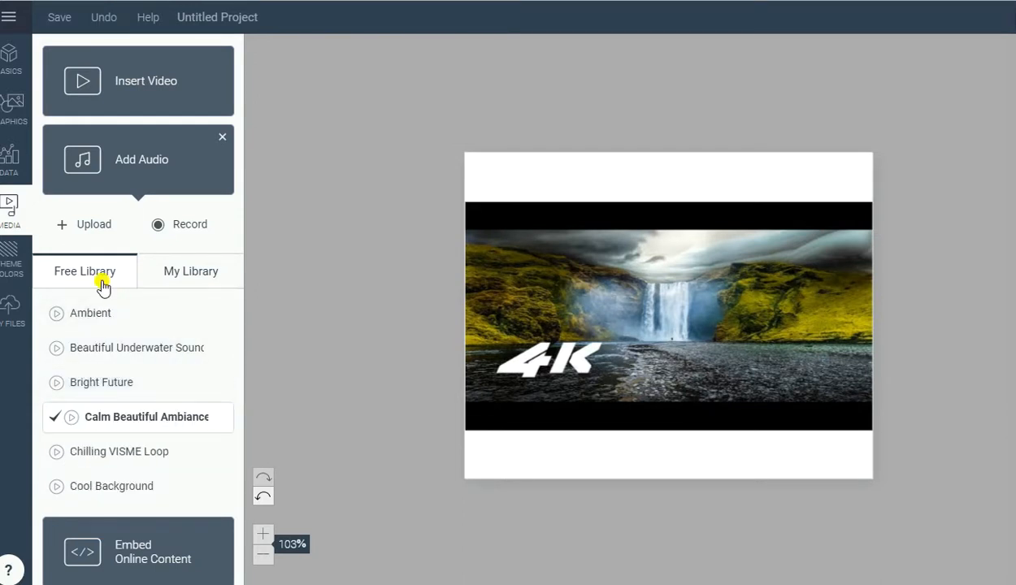
Step: Delete the waterfall video from the canvas
click(569, 294)
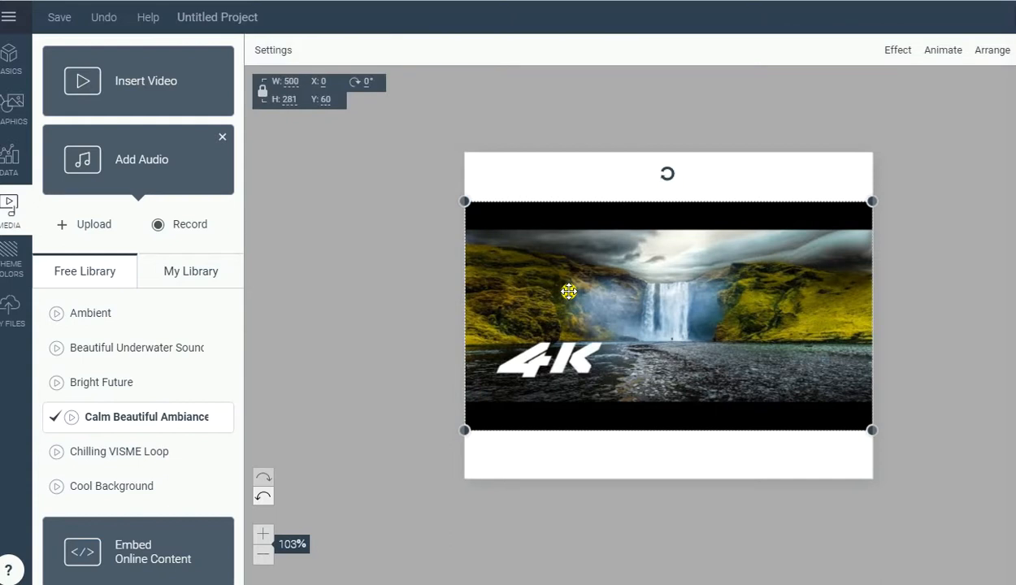
key(Delete)
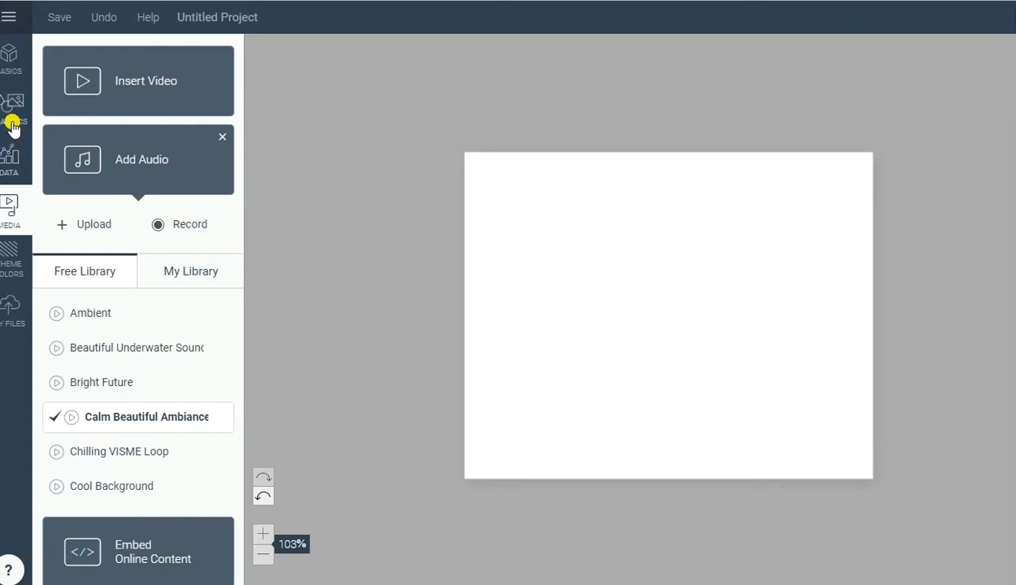
Step: Review the suggested content blocks again, from Header & Text through Stats & Figures and Graphics & Text to Diagrams
click(9, 55)
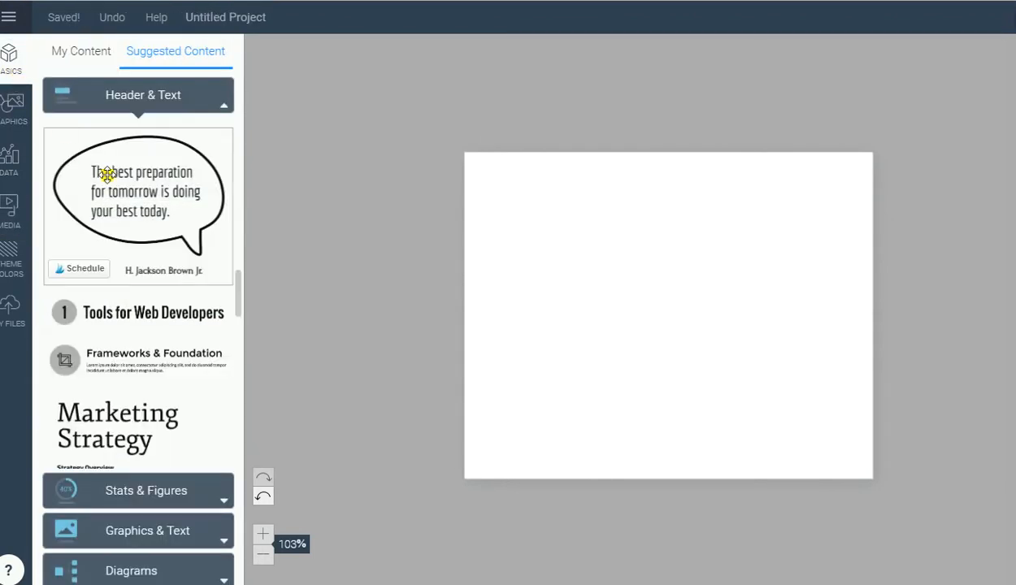
scroll(143, 187, down, 5)
scroll(143, 189, down, 10)
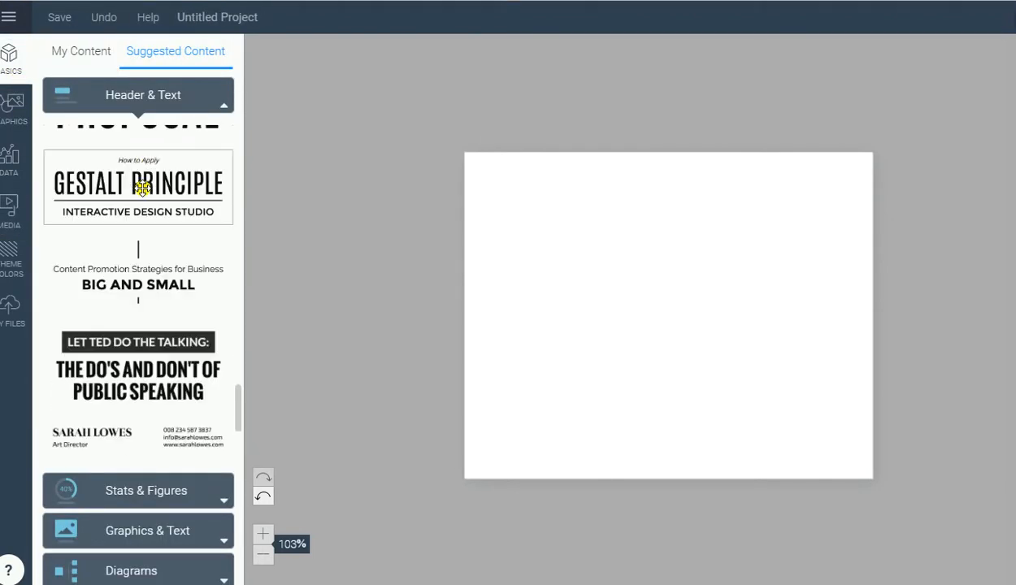
click(202, 500)
click(192, 531)
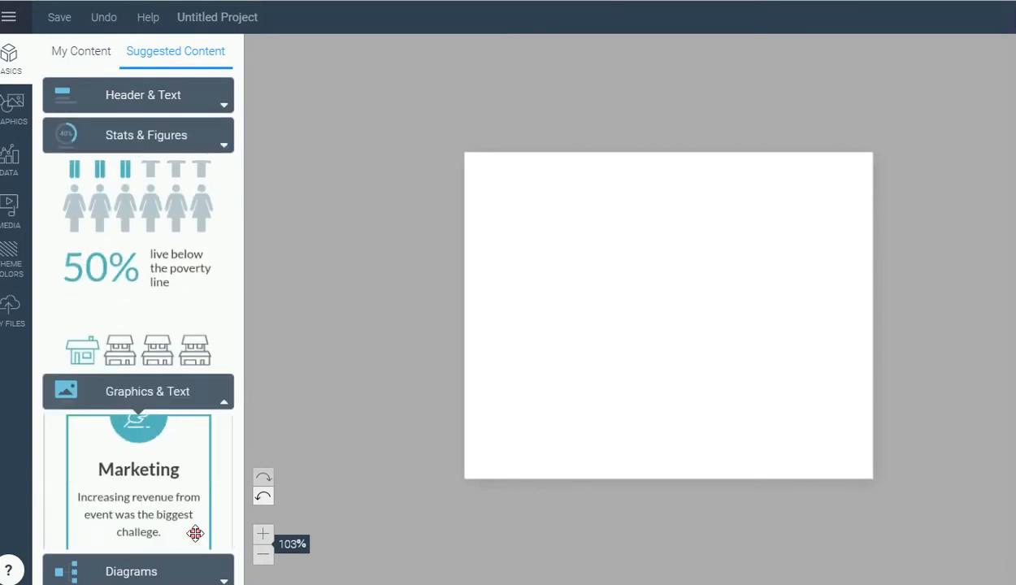
click(200, 570)
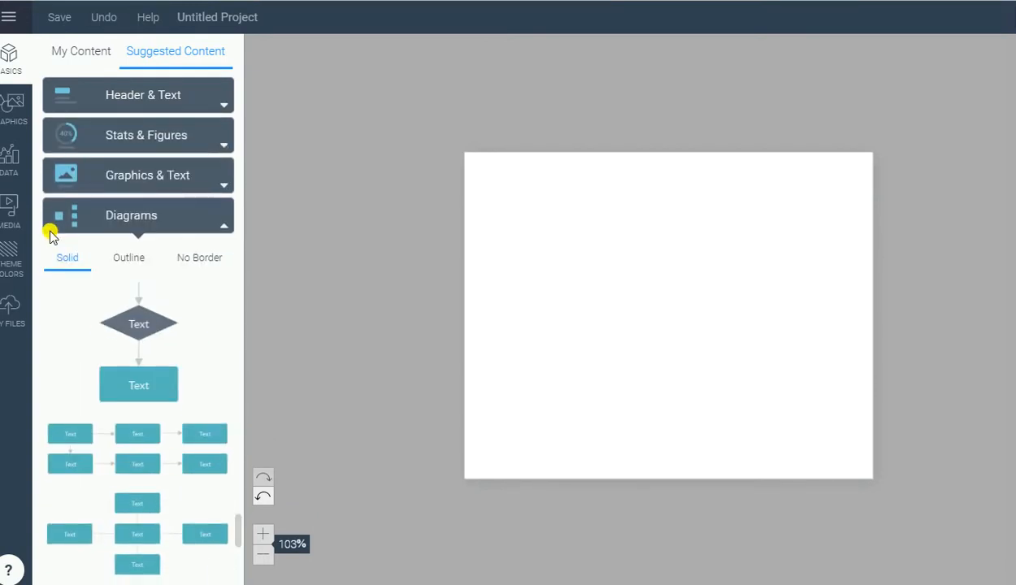
Step: Open the Map Engine from the data widgets and preview the world map and the Argentina country map
click(18, 174)
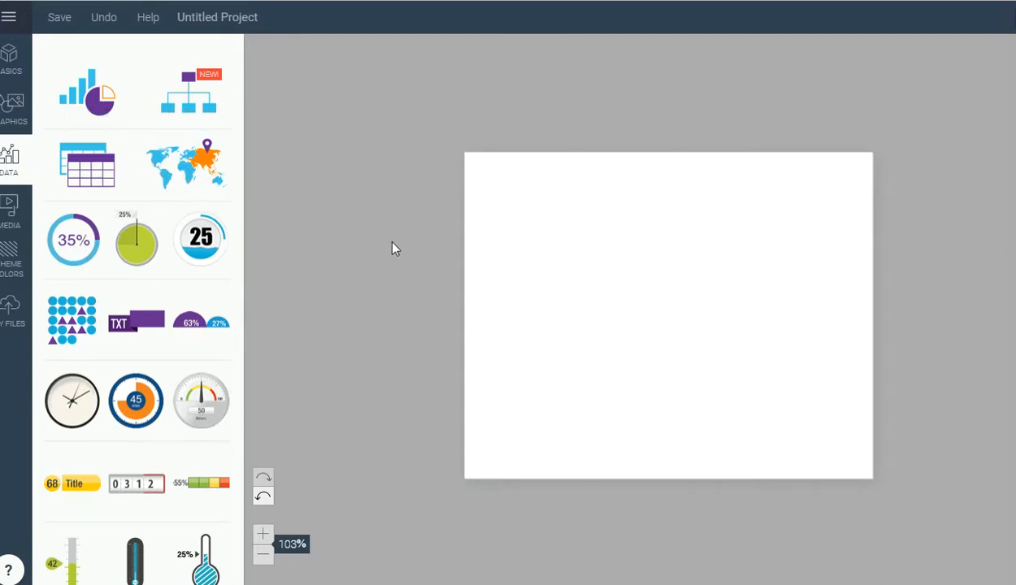
click(206, 174)
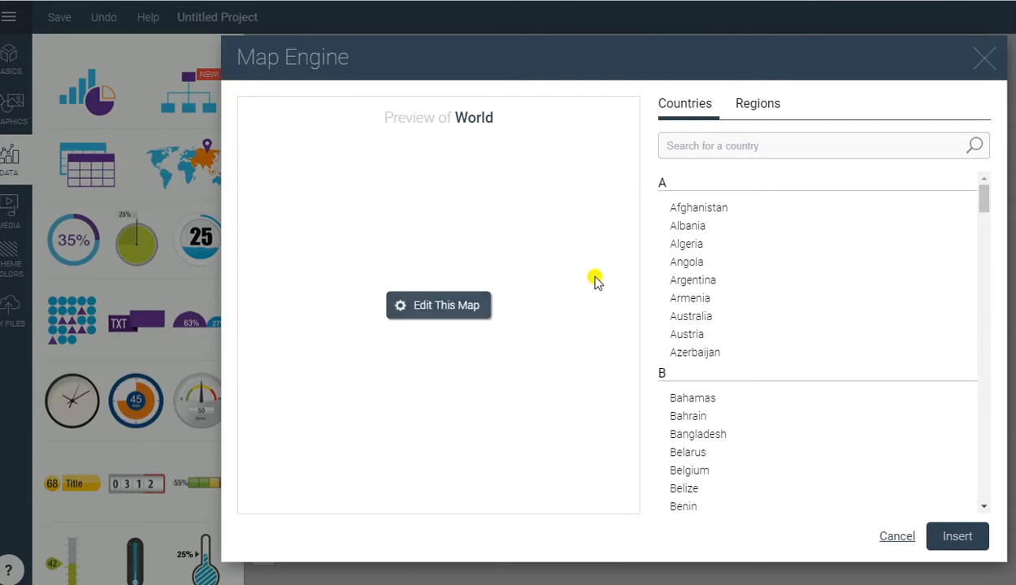
click(663, 289)
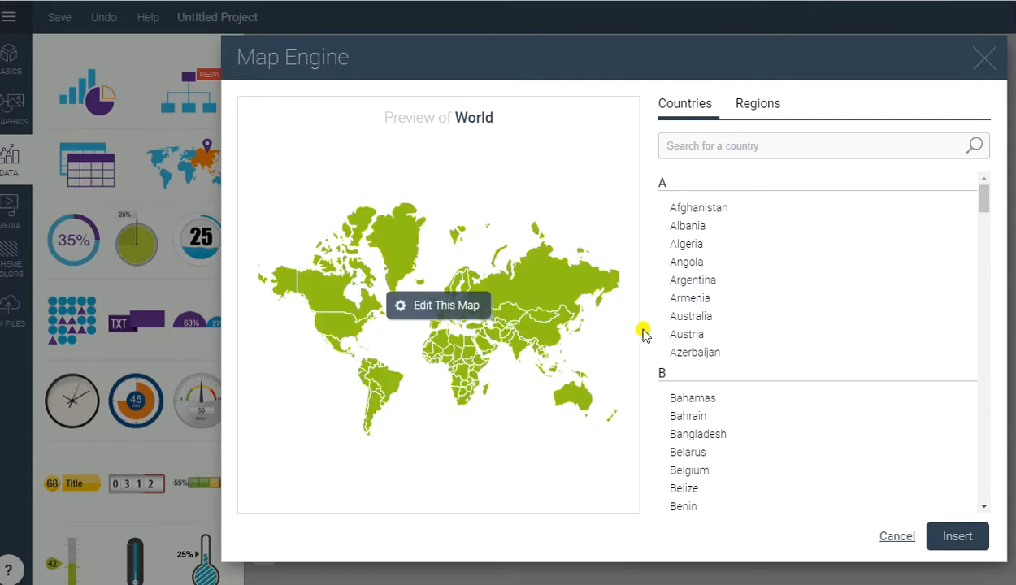
mouse_move(578, 399)
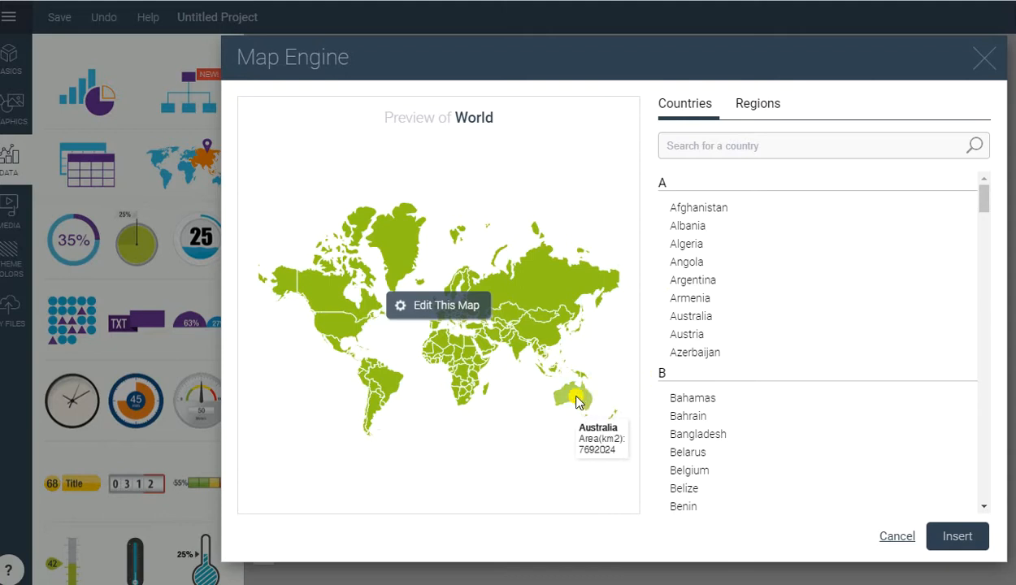
click(697, 289)
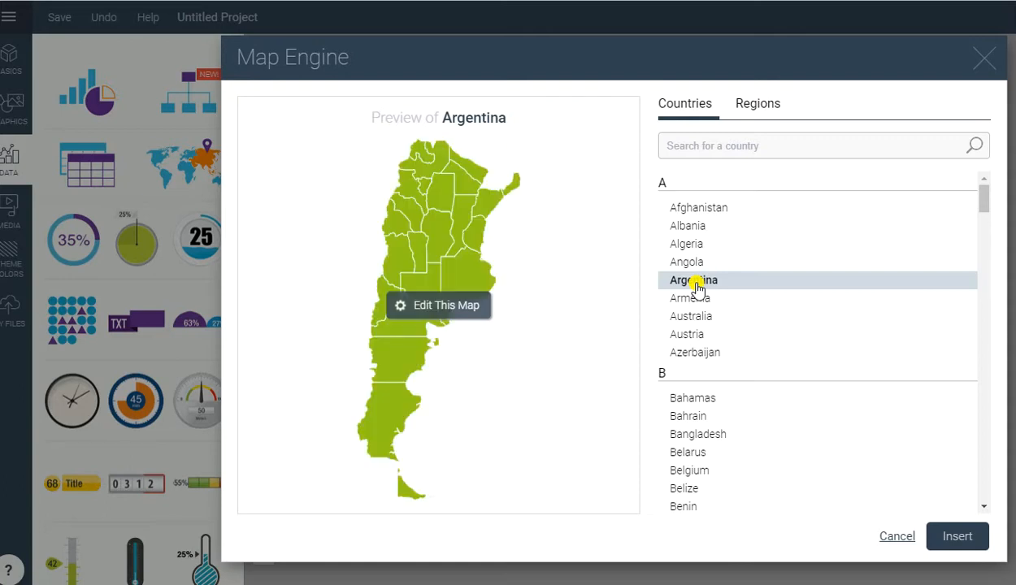
mouse_move(448, 257)
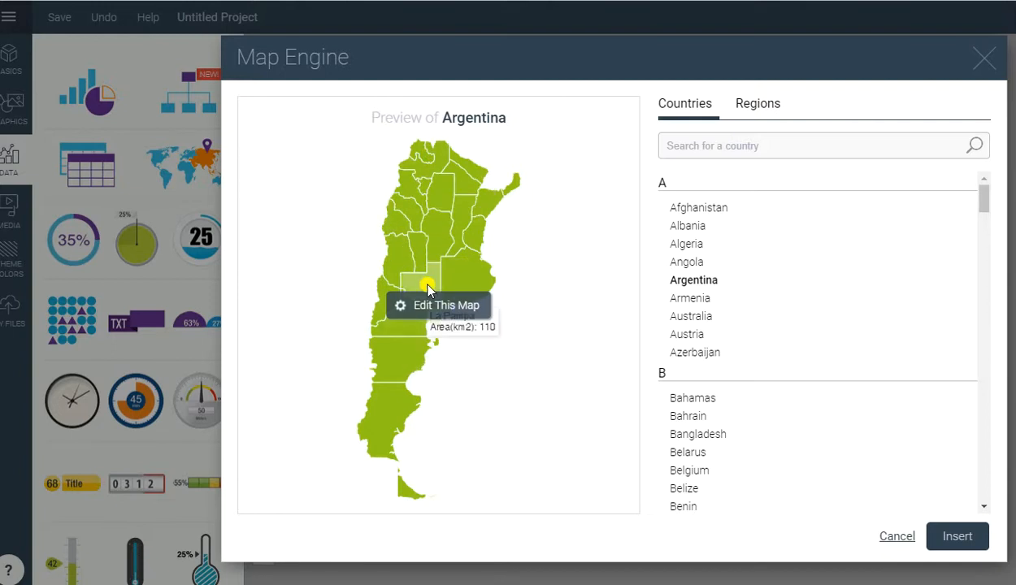
Step: Choose the Oceania region map and inspect New Zealand's data in its preview
click(753, 118)
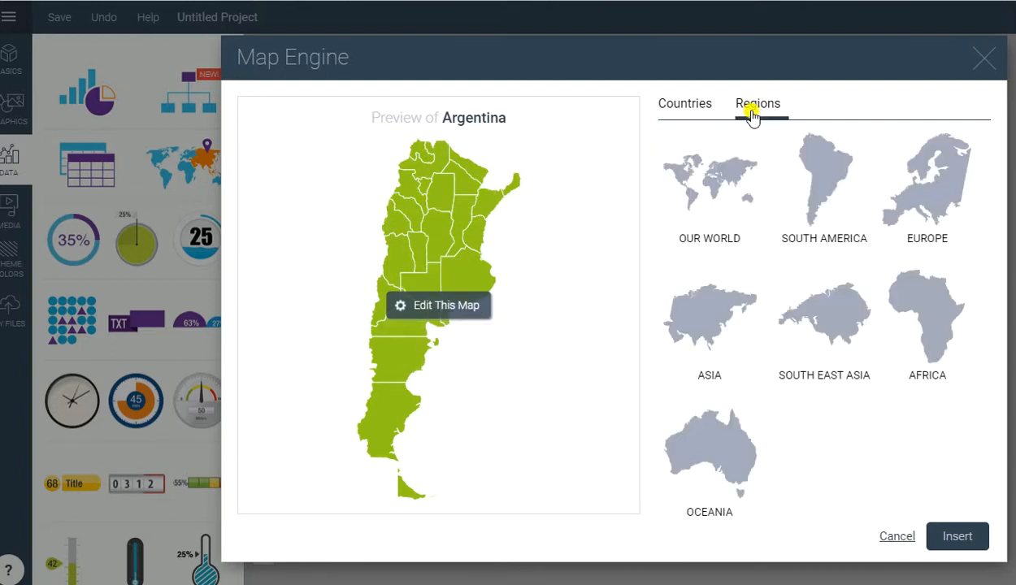
click(740, 446)
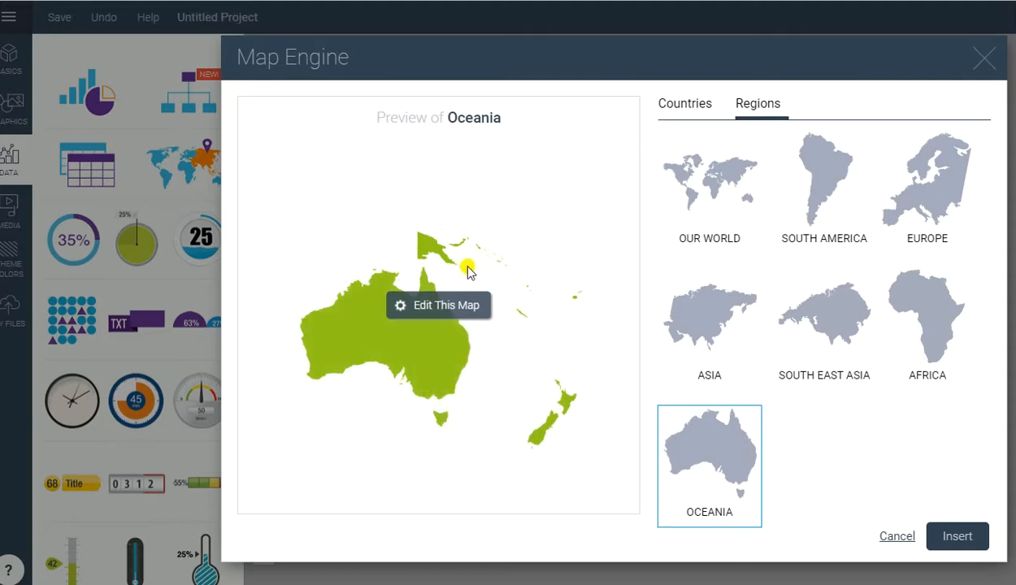
mouse_move(553, 428)
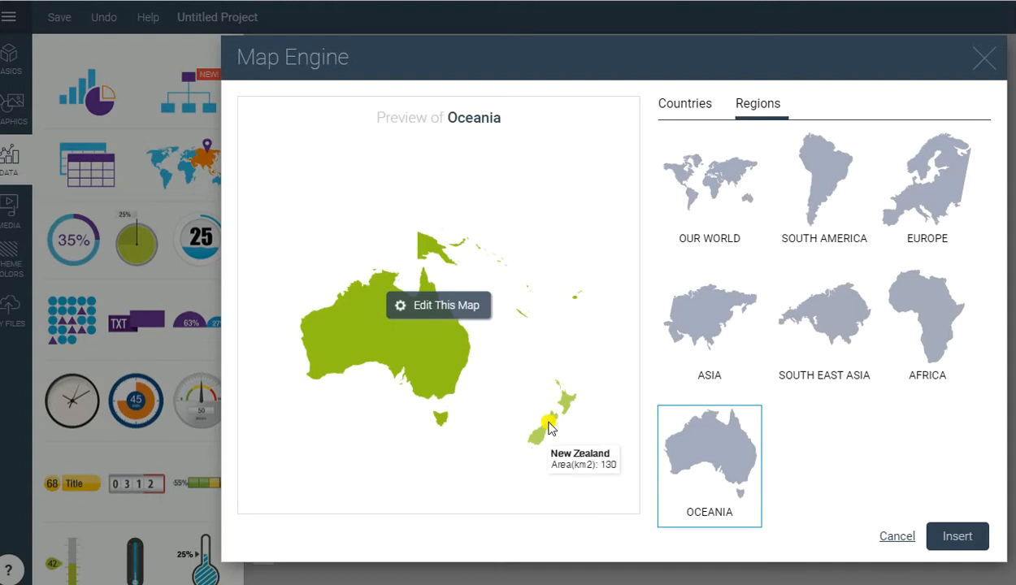
Step: Edit the Oceania map's data to colour New Zealand purple
click(418, 308)
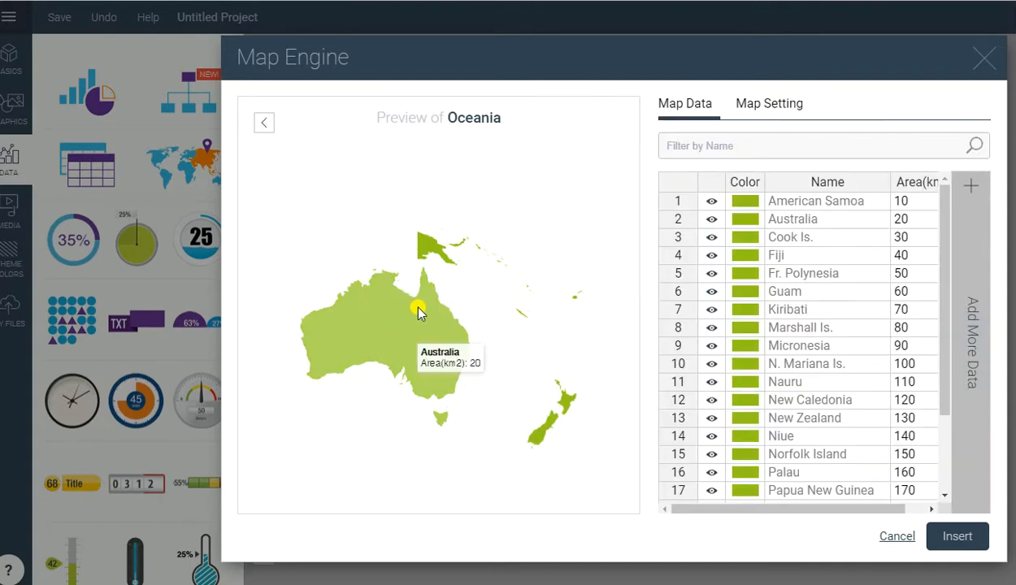
click(754, 424)
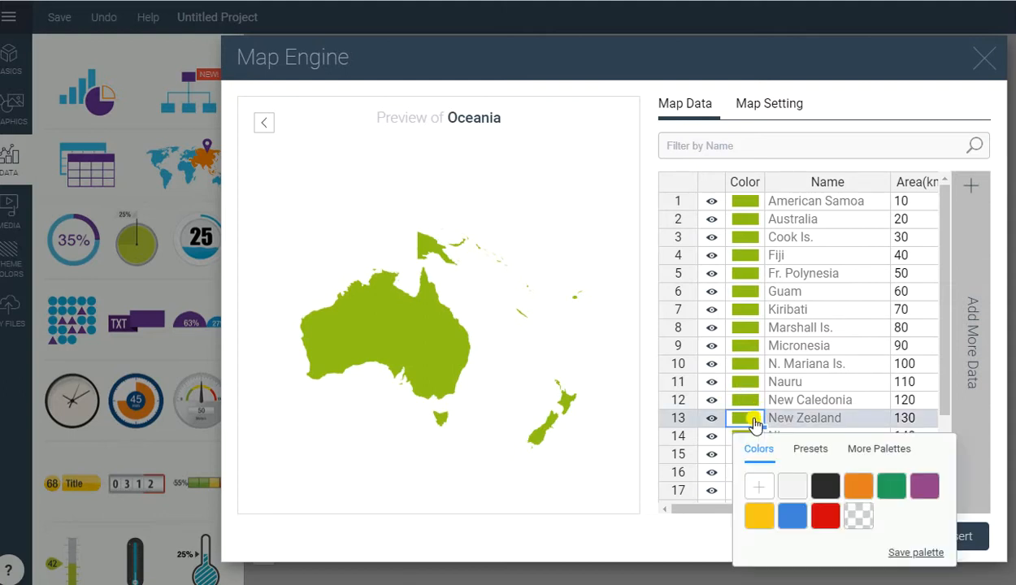
click(804, 508)
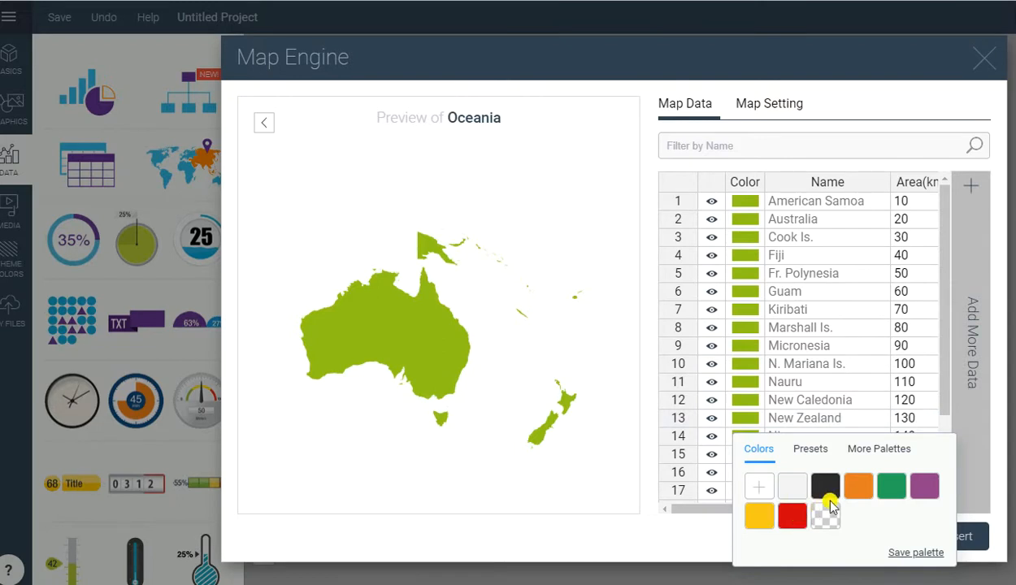
click(924, 492)
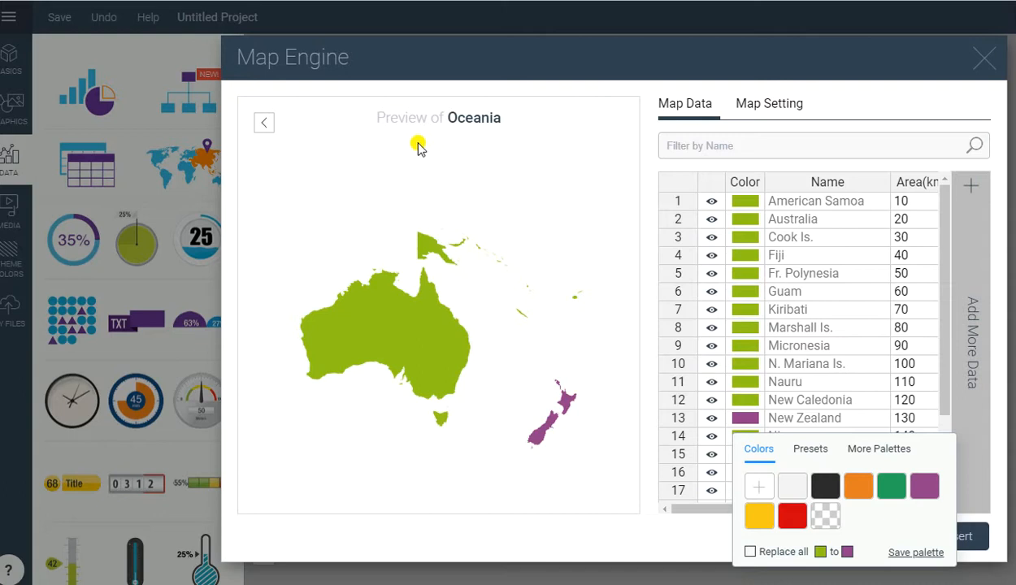
click(293, 134)
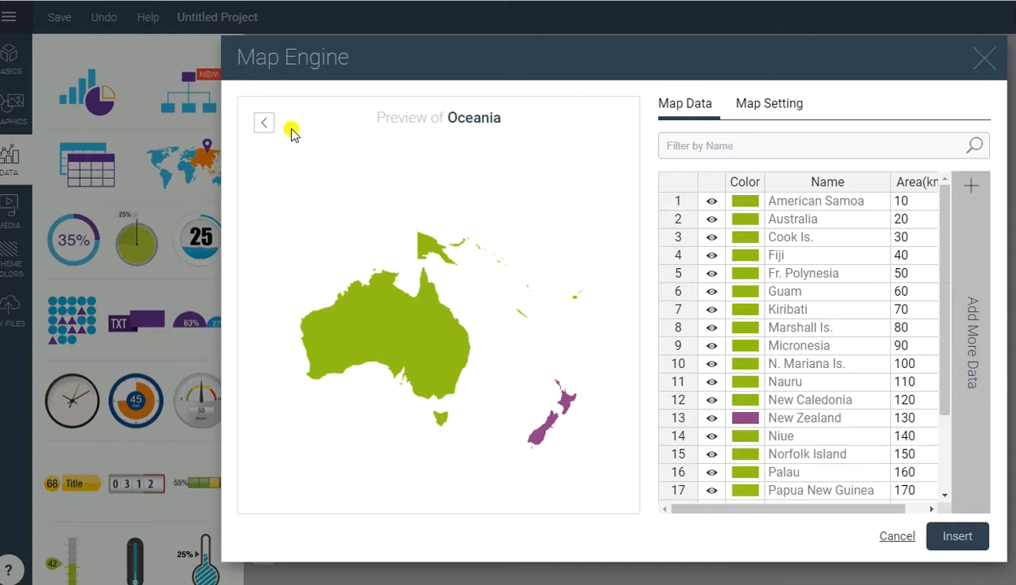
Step: Insert the Oceania map into the project and centre it horizontally on the canvas, at X 20, Y -54
click(968, 536)
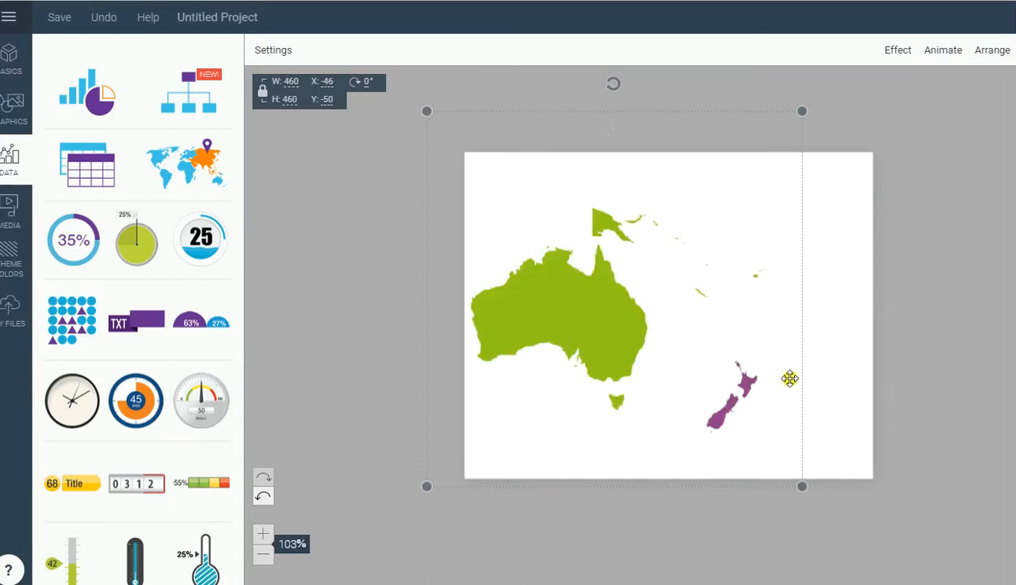
drag(645, 330, 698, 328)
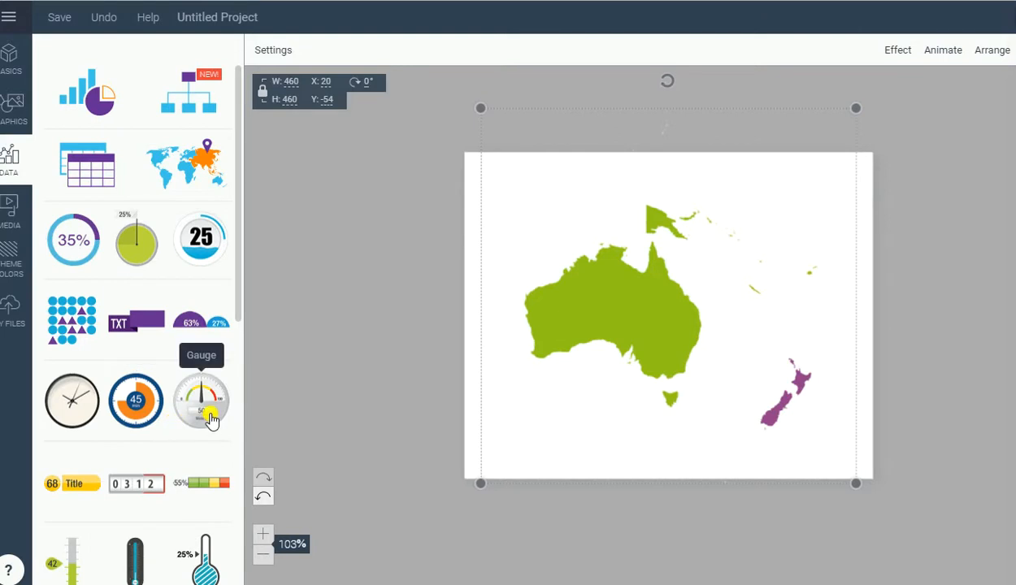
Step: Add a gauge widget in the canvas's upper-right corner at X 284, Y 6 and set its value to 67%
scroll(209, 414, down, 1)
click(213, 304)
drag(575, 323, 747, 261)
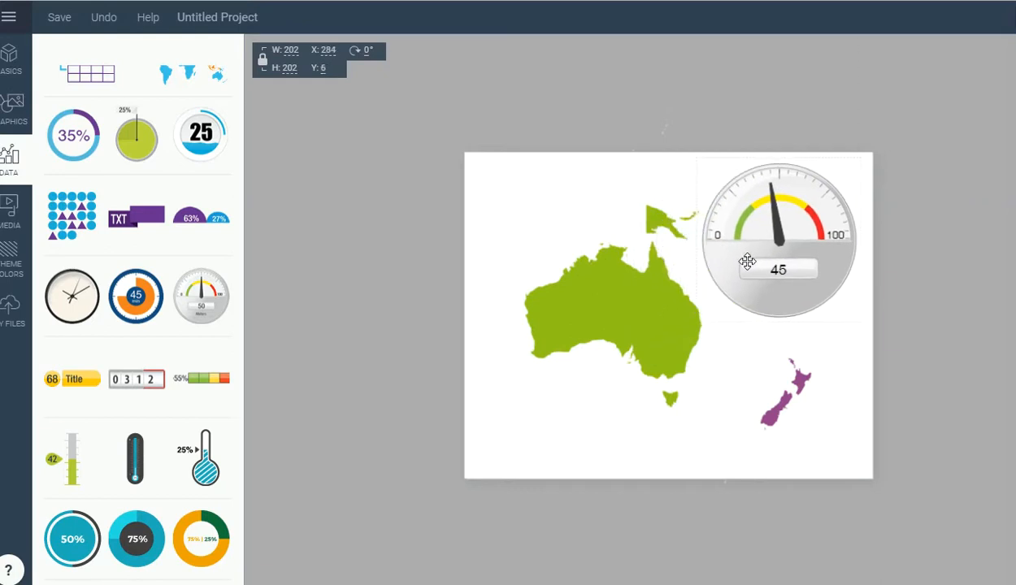
click(758, 251)
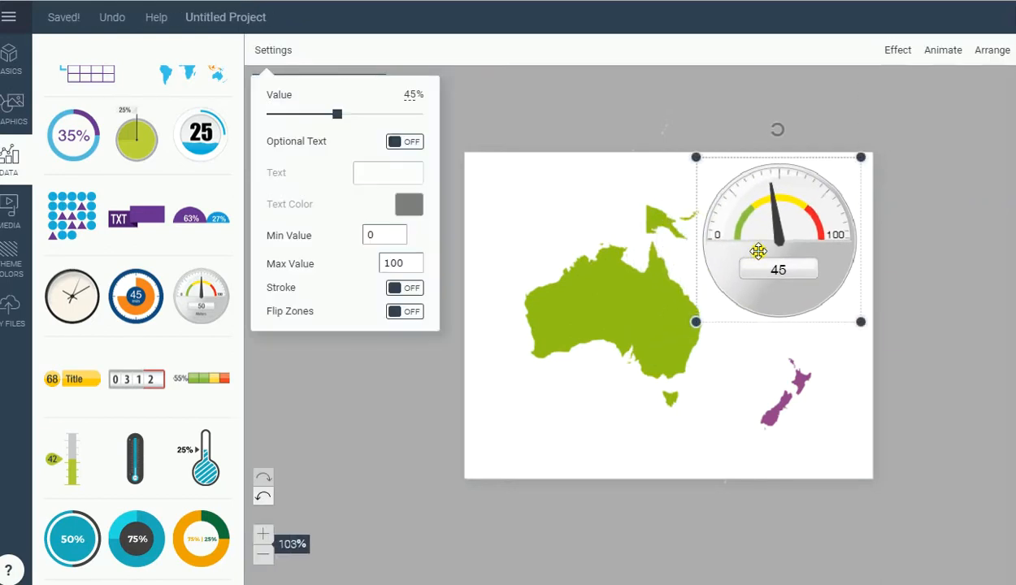
drag(338, 113, 368, 122)
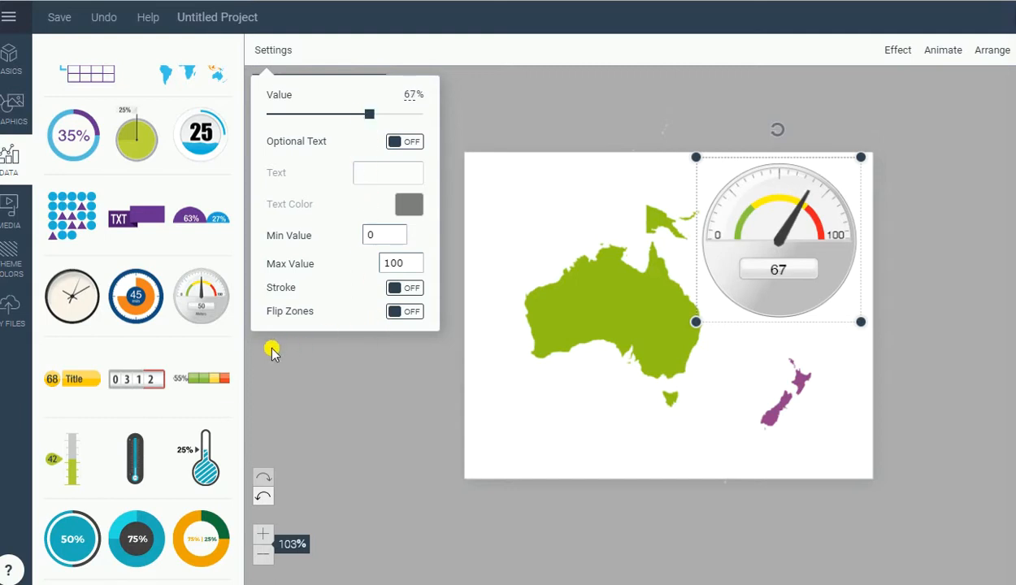
Step: Add the two-tone blue radial percentage widget and place a copy in the canvas's lower-left corner at X -10, Y 186
scroll(172, 364, down, 2)
scroll(172, 365, down, 2)
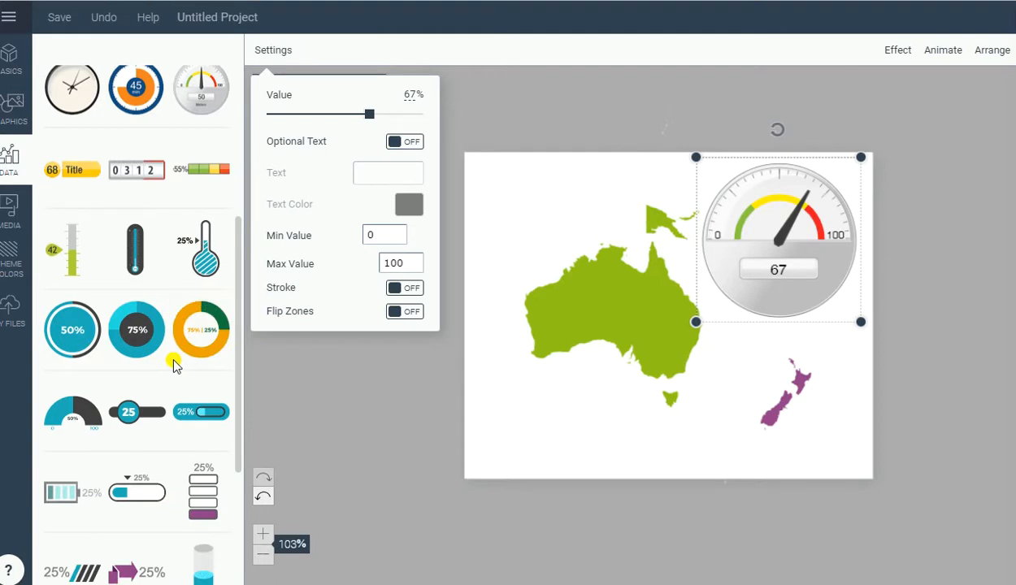
click(146, 356)
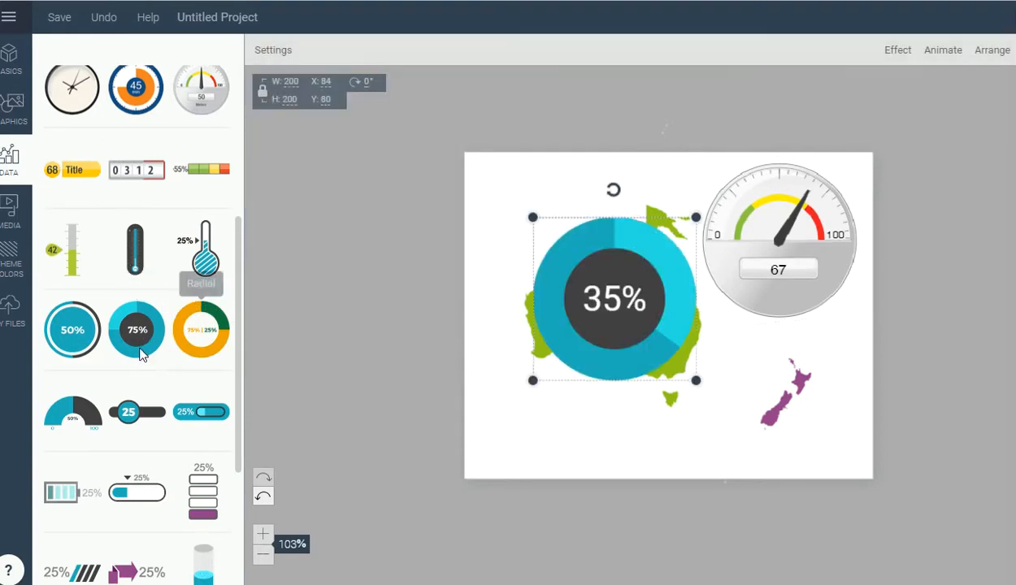
drag(578, 333, 502, 420)
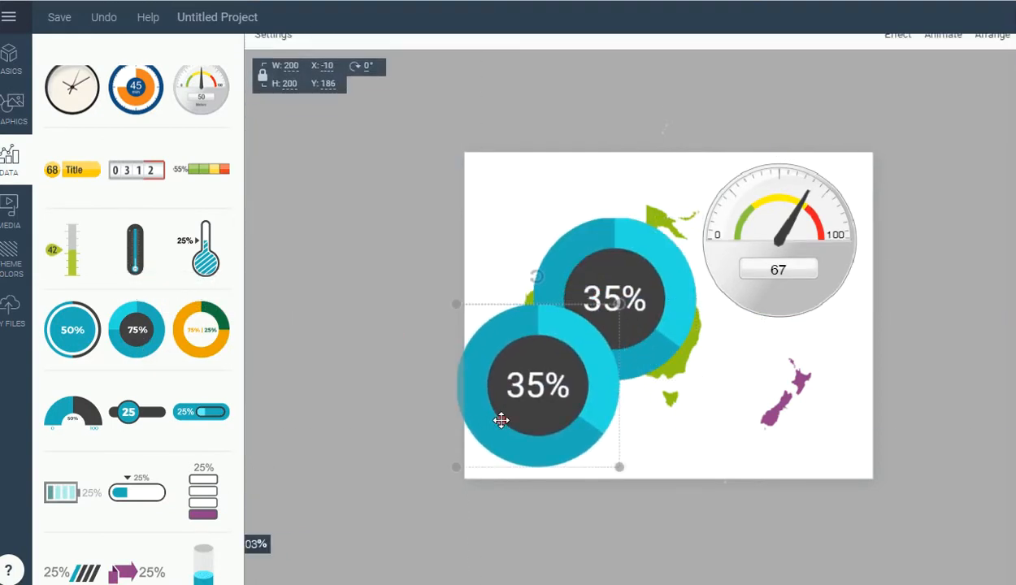
Step: Set the lower-left radial widget's value to 38% and delete the other radial widget covering the map
double_click(502, 367)
mouse_move(325, 216)
mouse_down()
mouse_move(341, 227)
mouse_move(326, 226)
mouse_up()
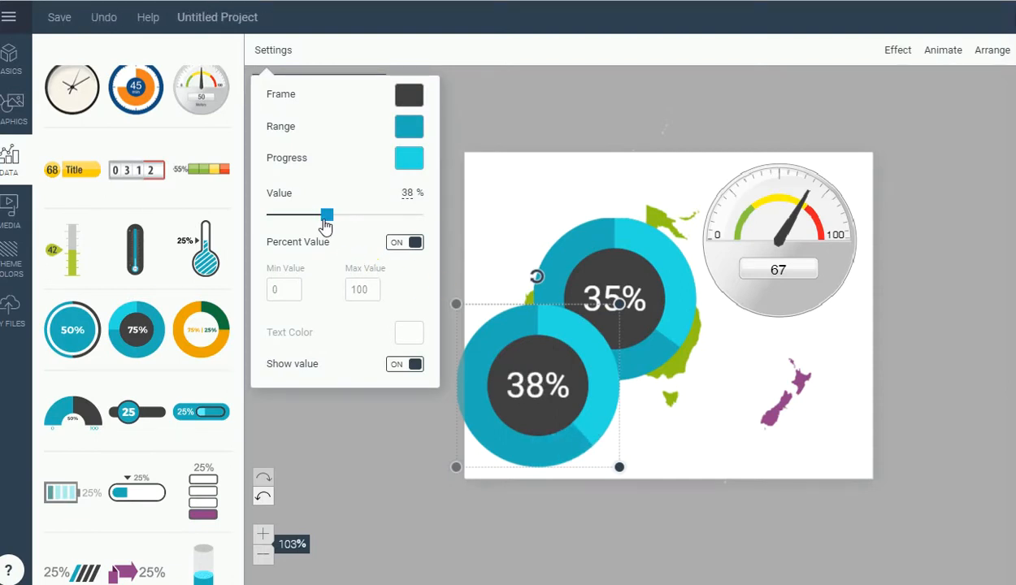
click(601, 254)
key(Delete)
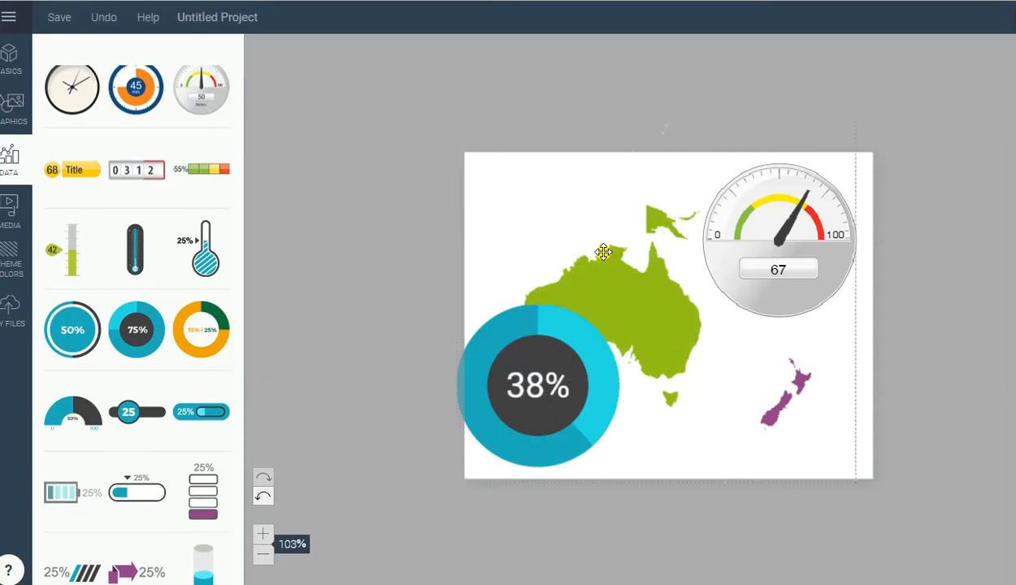
Step: Open the Graph Engine and preview the default data as pie, donut and line charts
scroll(122, 325, down, 3)
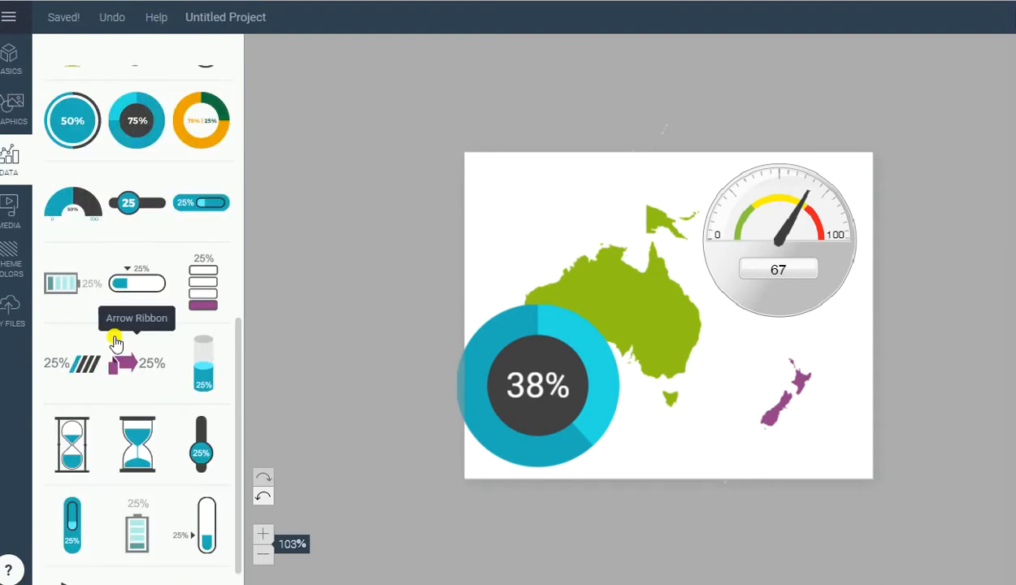
scroll(114, 333, up, 3)
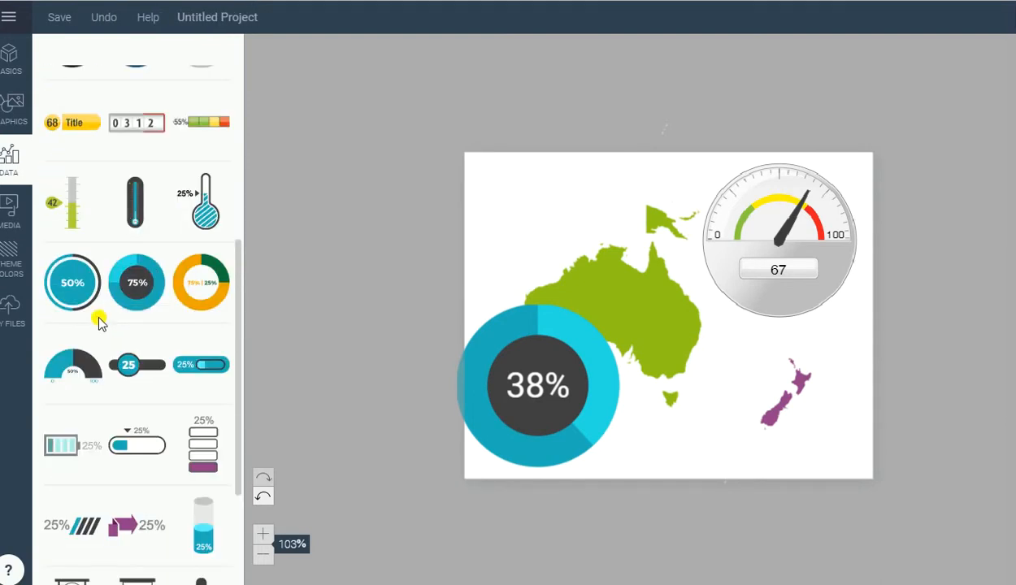
scroll(98, 323, up, 5)
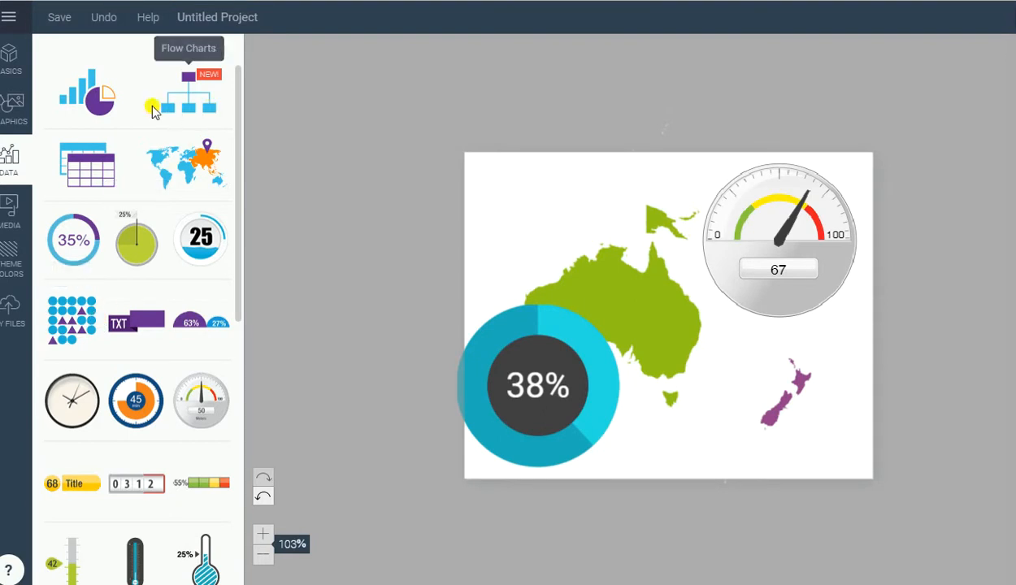
click(108, 105)
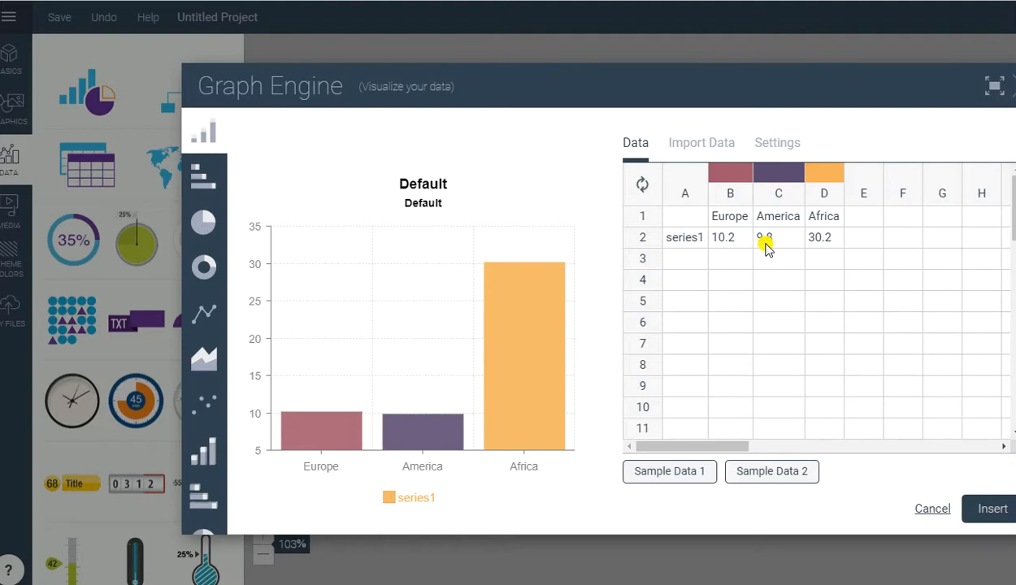
click(206, 224)
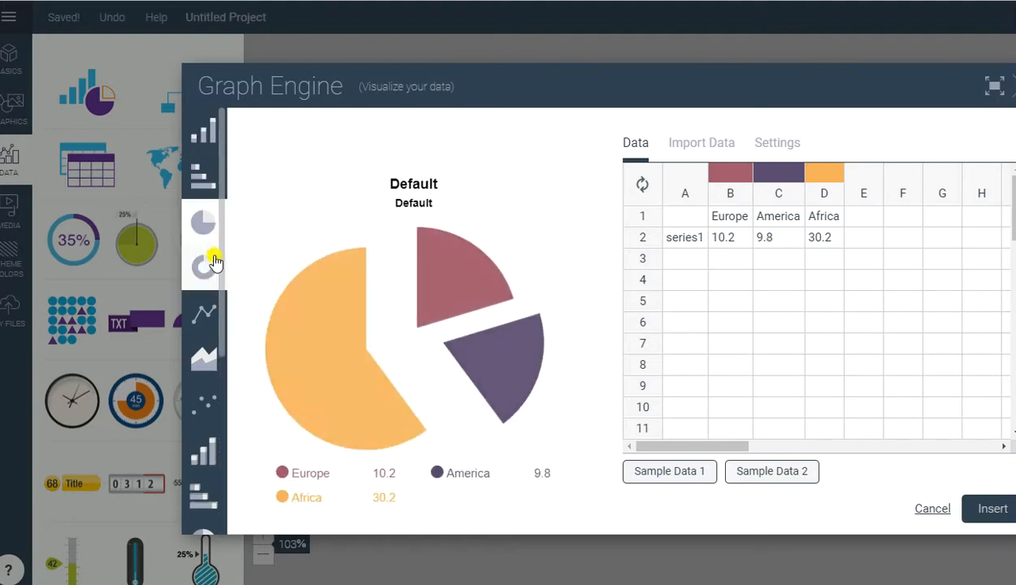
click(210, 264)
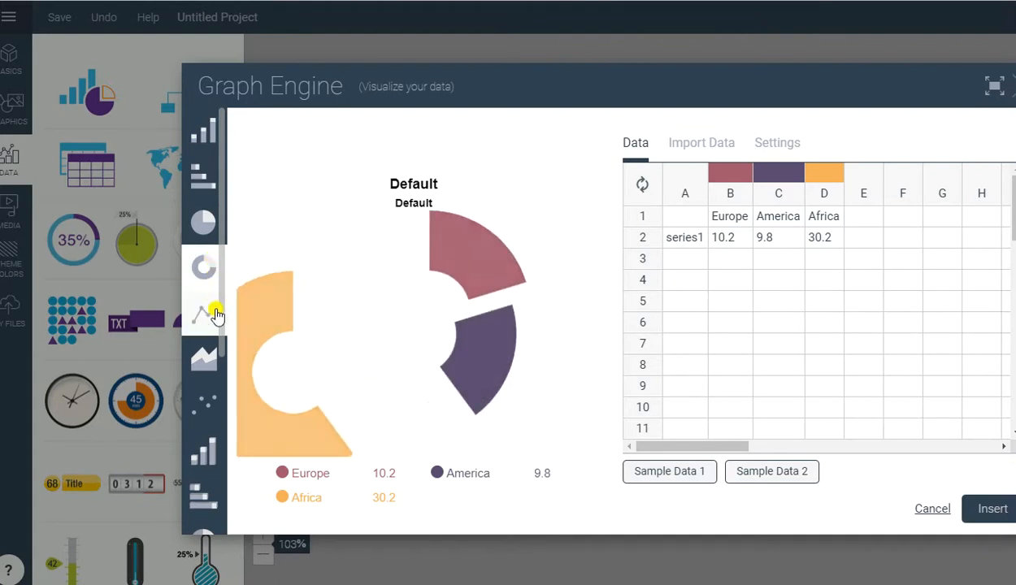
click(211, 314)
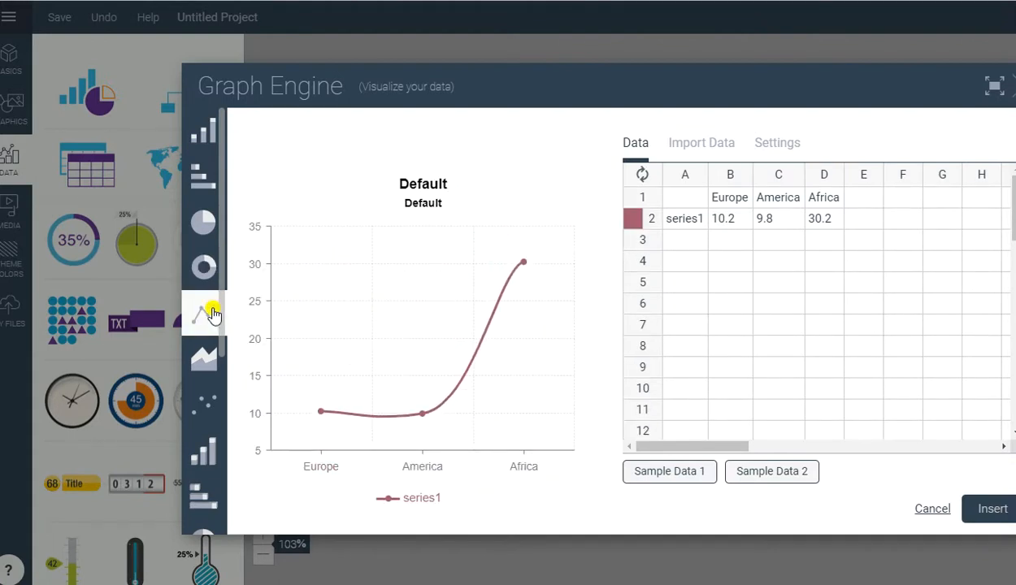
Step: Preview the same graph data as 3D pie, funnel, 3D cone and radar charts
scroll(211, 314, down, 3)
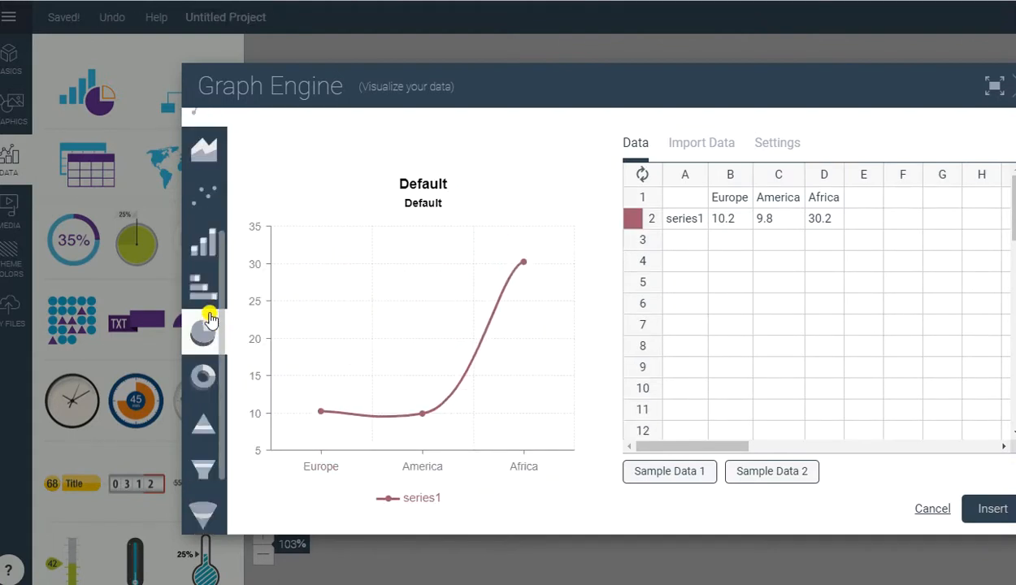
click(210, 324)
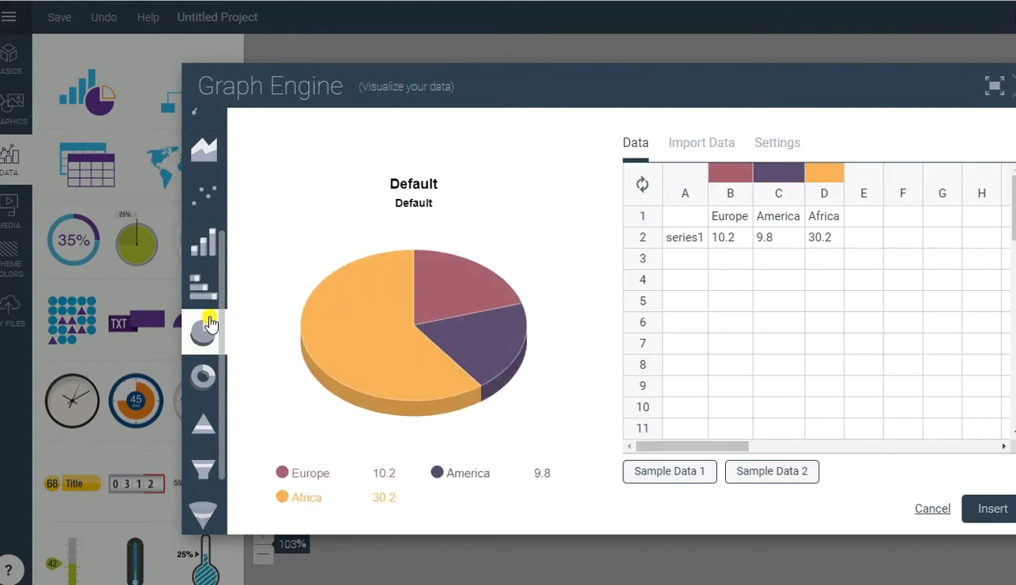
scroll(209, 324, down, 1)
click(216, 362)
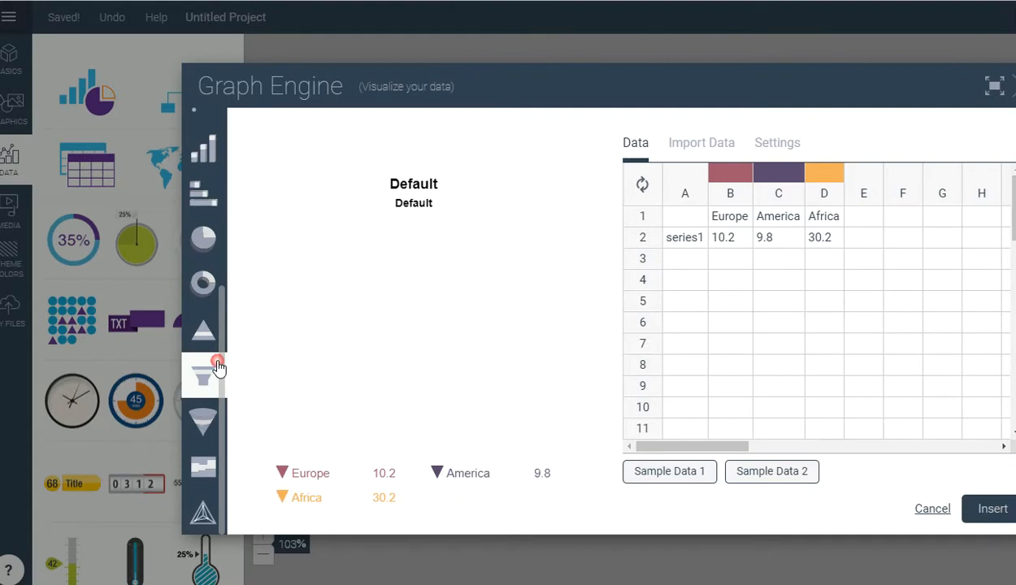
click(209, 420)
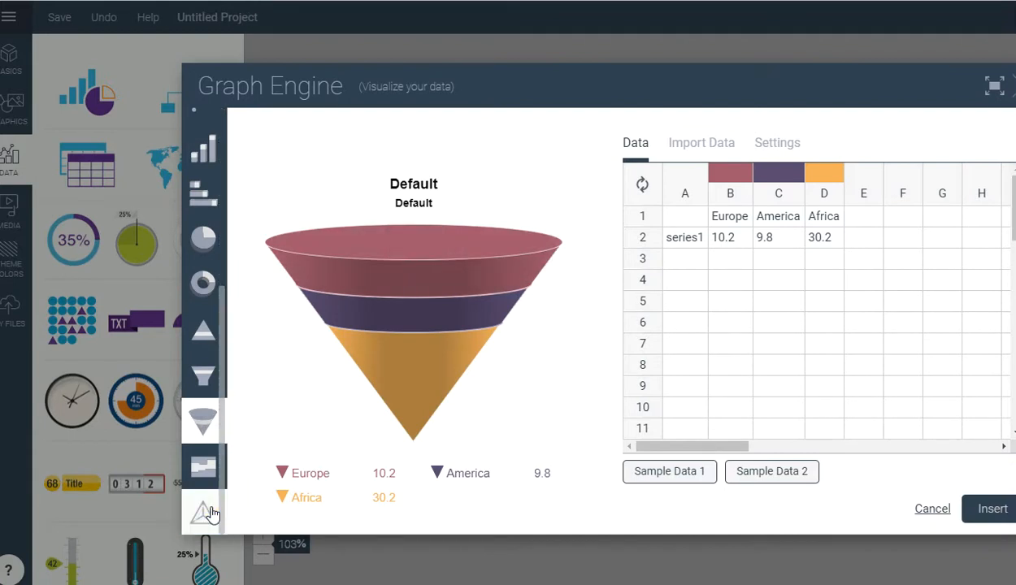
click(208, 512)
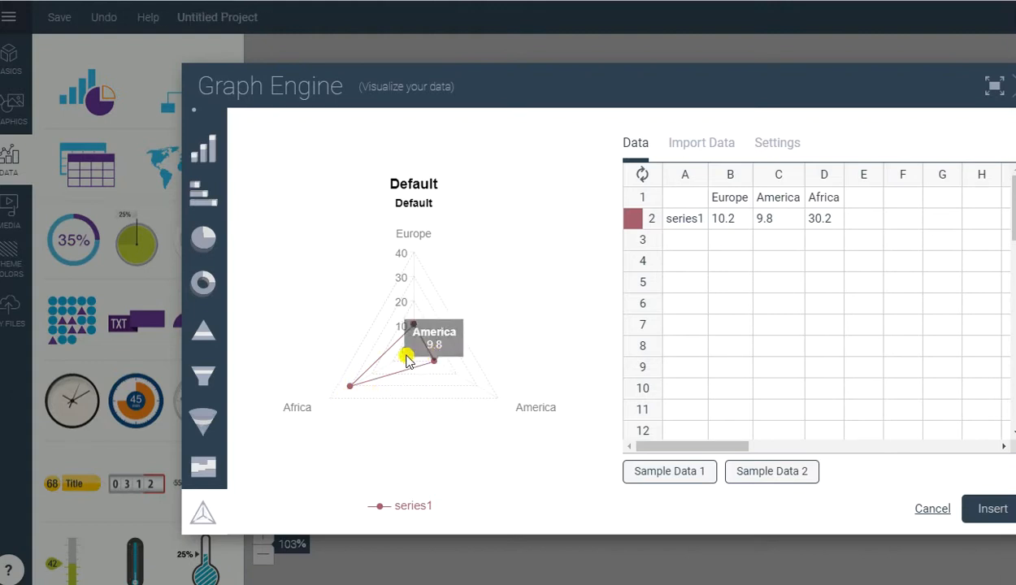
Step: Switch the graph back to the flat pie chart and set Europe's series1 value to 89.2
scroll(187, 344, up, 5)
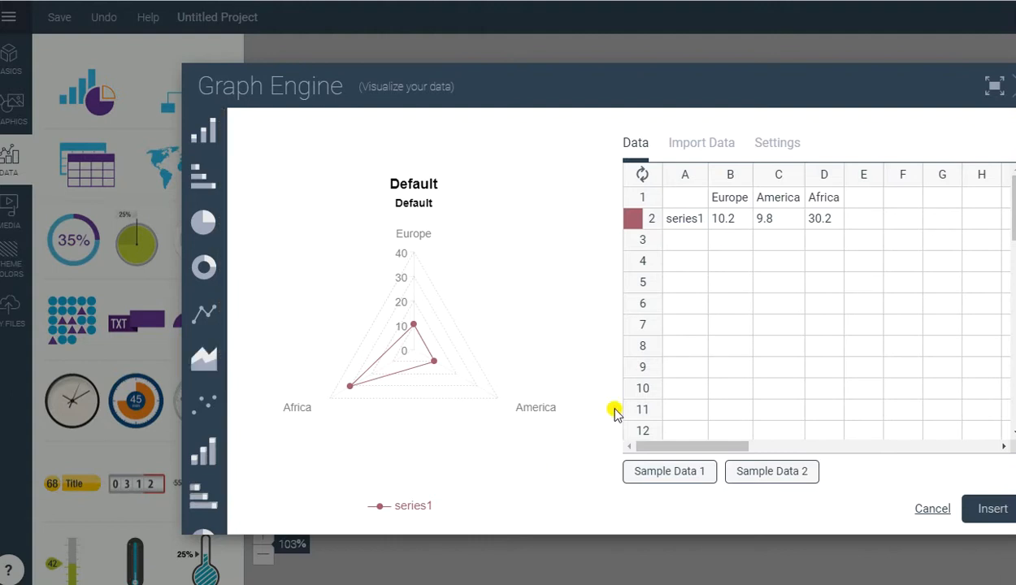
click(216, 228)
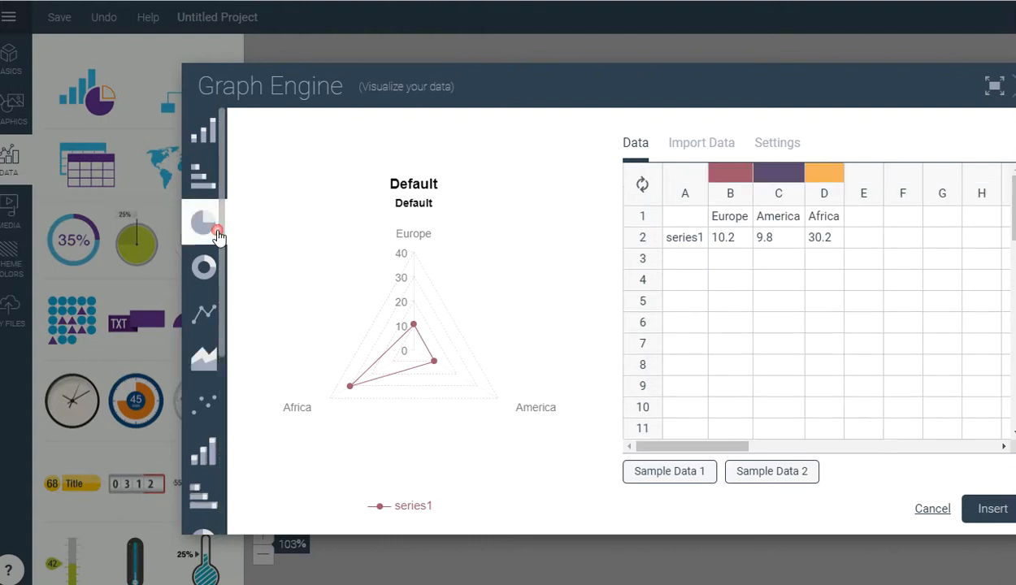
click(729, 244)
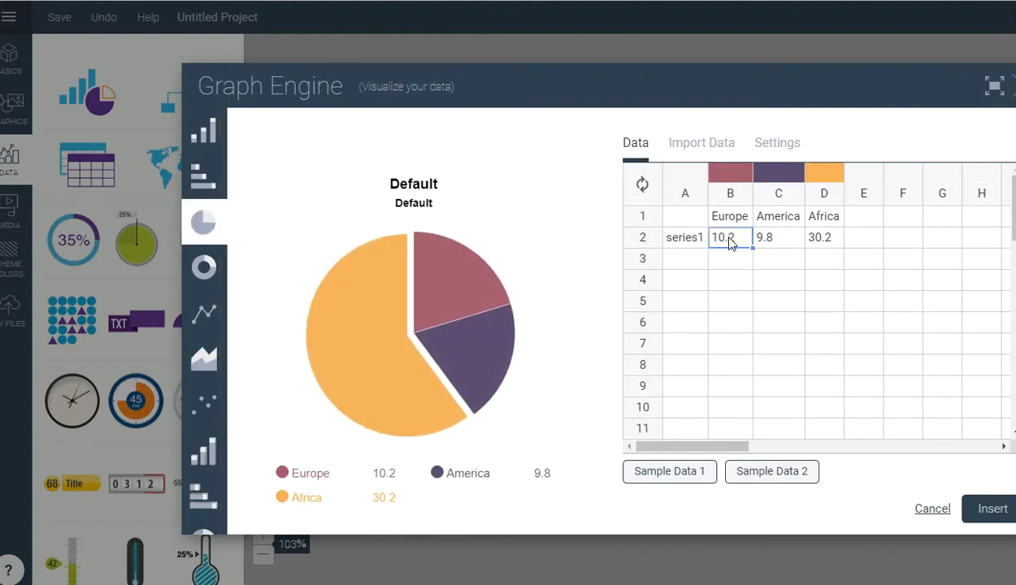
double_click(732, 242)
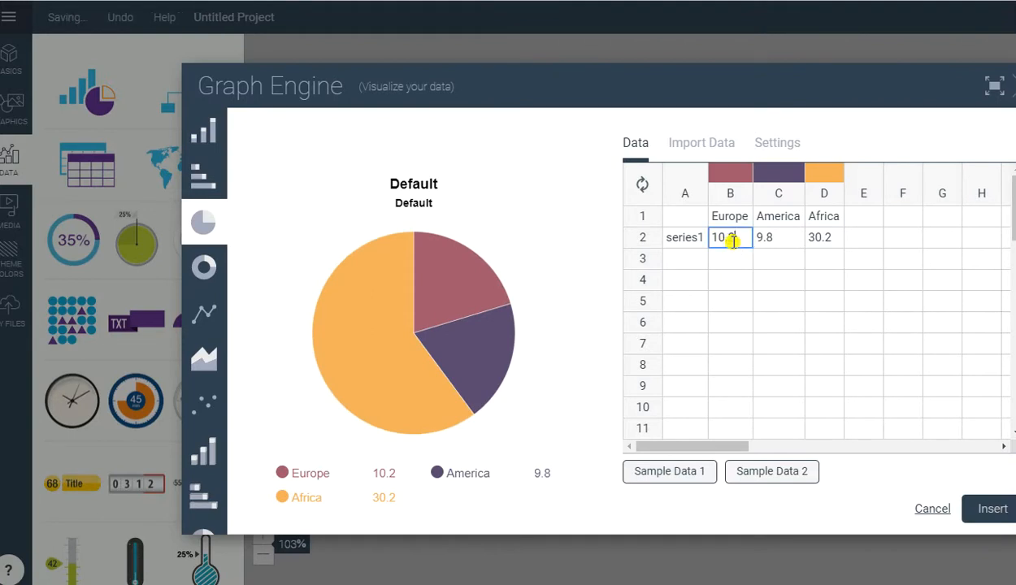
drag(712, 239, 722, 240)
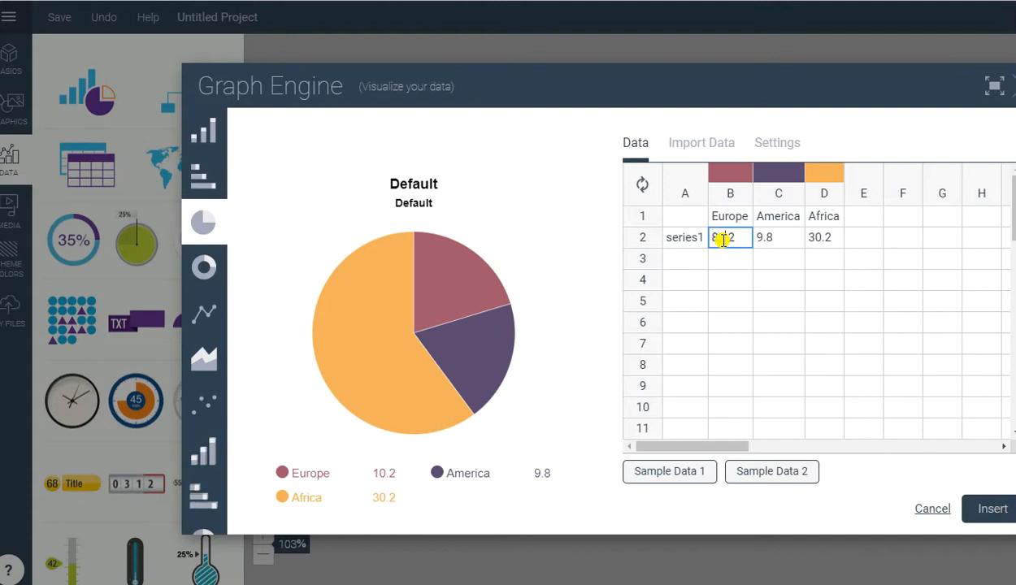
key(Return)
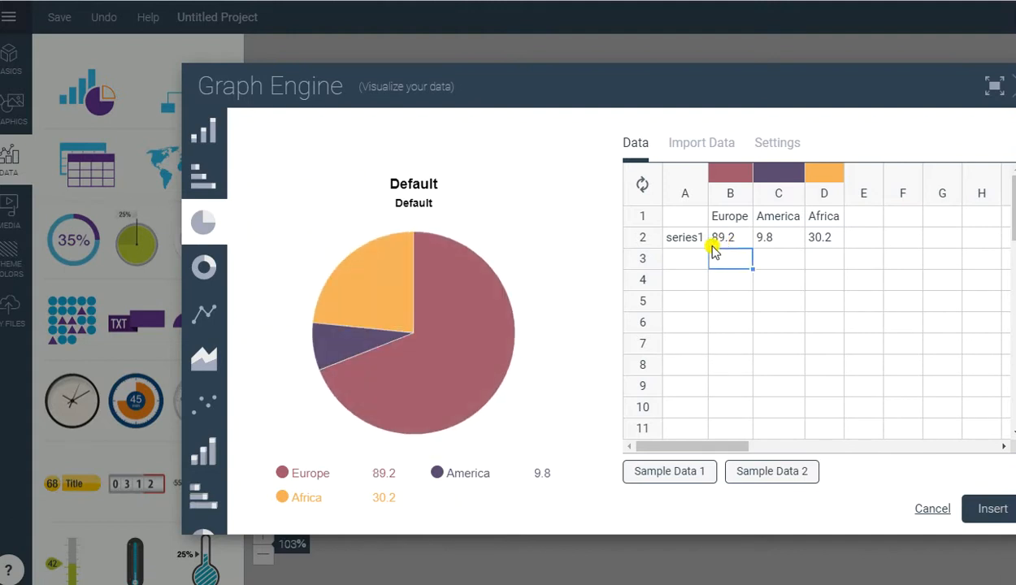
mouse_move(340, 328)
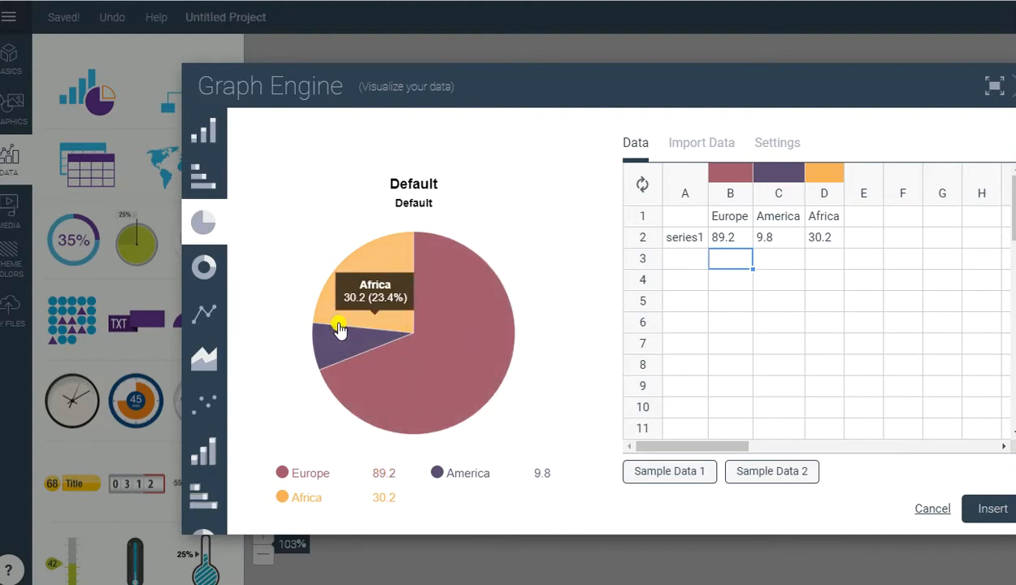
Step: Preview the data as an area chart, inspect the Europe, America and Africa points, and close the Graph Engine without inserting
click(210, 360)
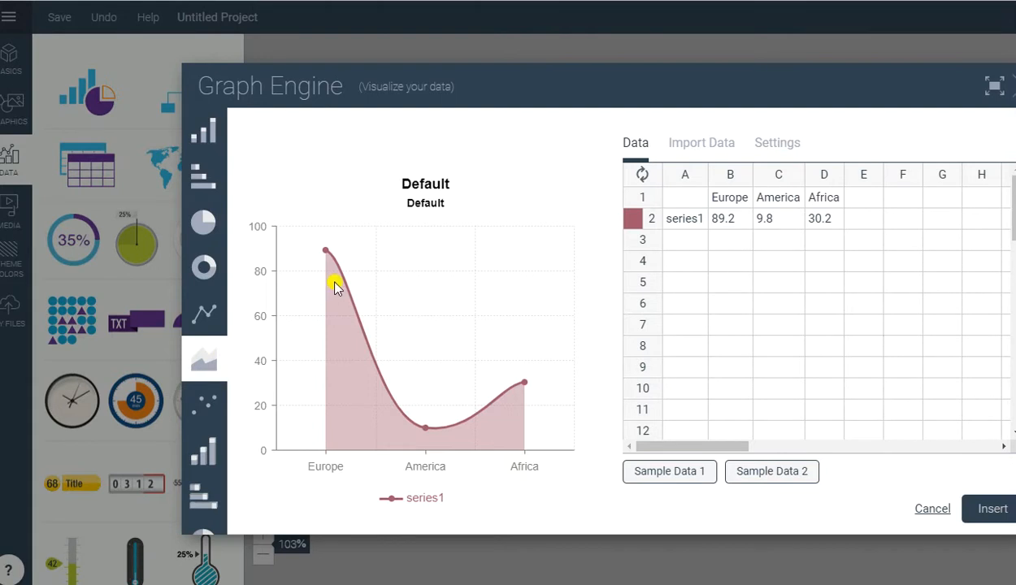
mouse_move(325, 259)
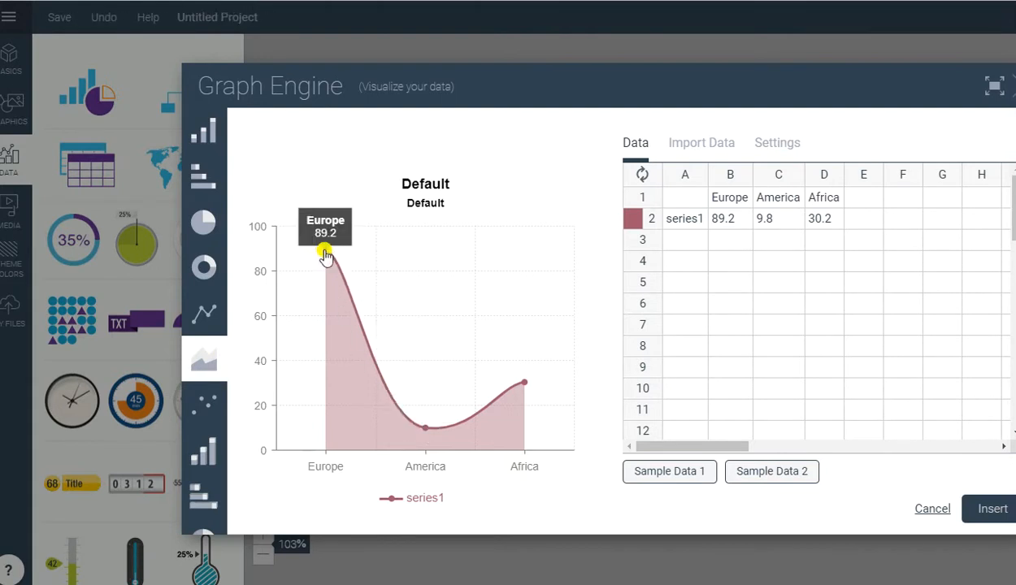
mouse_move(422, 431)
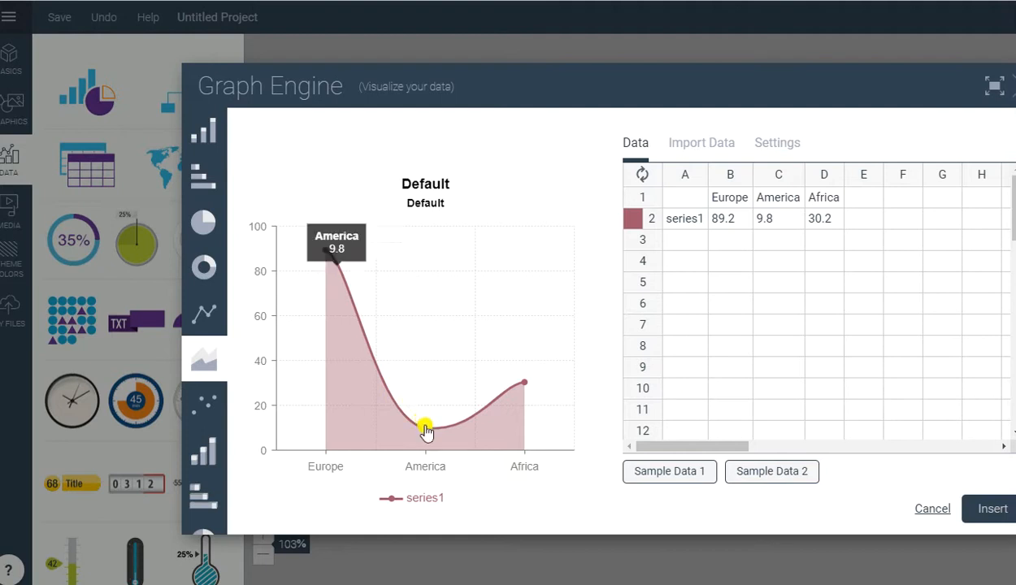
mouse_move(526, 390)
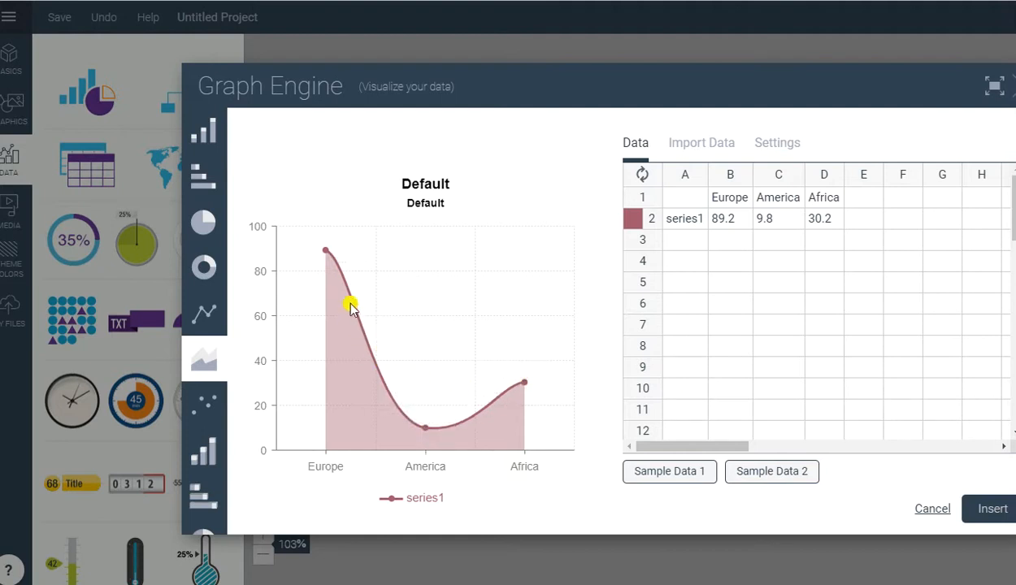
click(1013, 85)
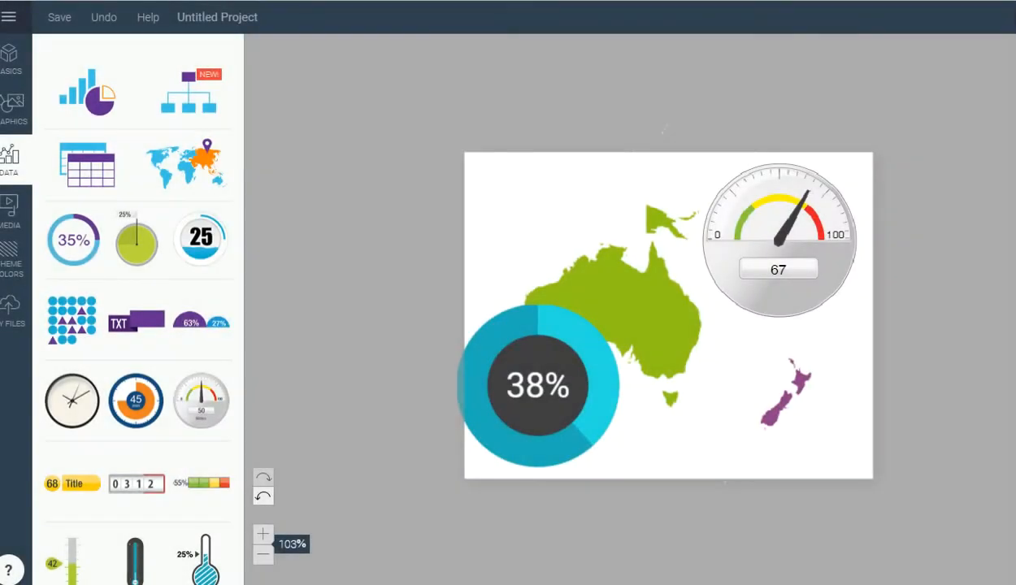
Step: Try successive theme colour palettes on the project, from navy-and-beige down to brown, and finish with the black-to-grey palette
scroll(208, 322, down, 5)
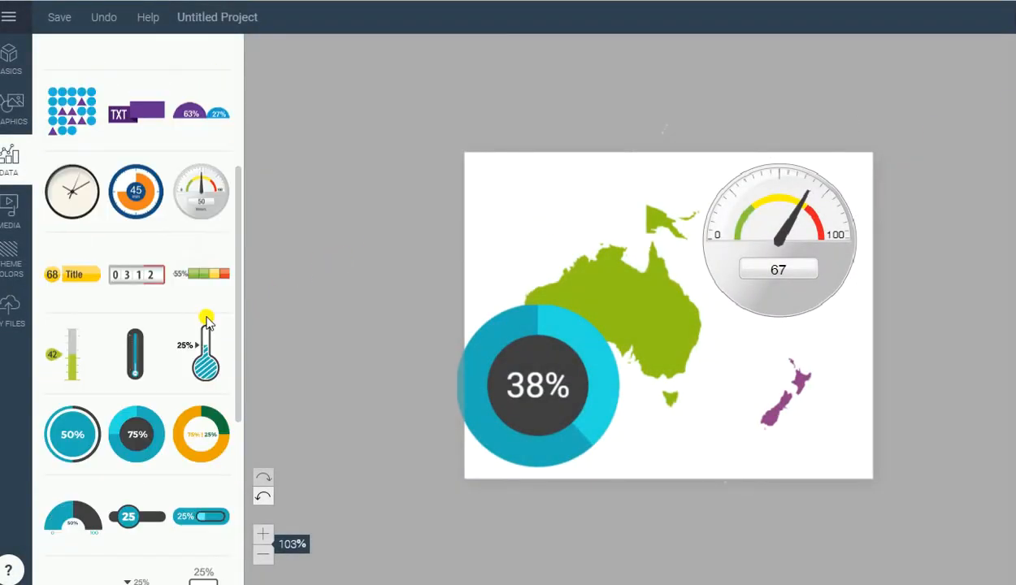
click(16, 252)
click(140, 289)
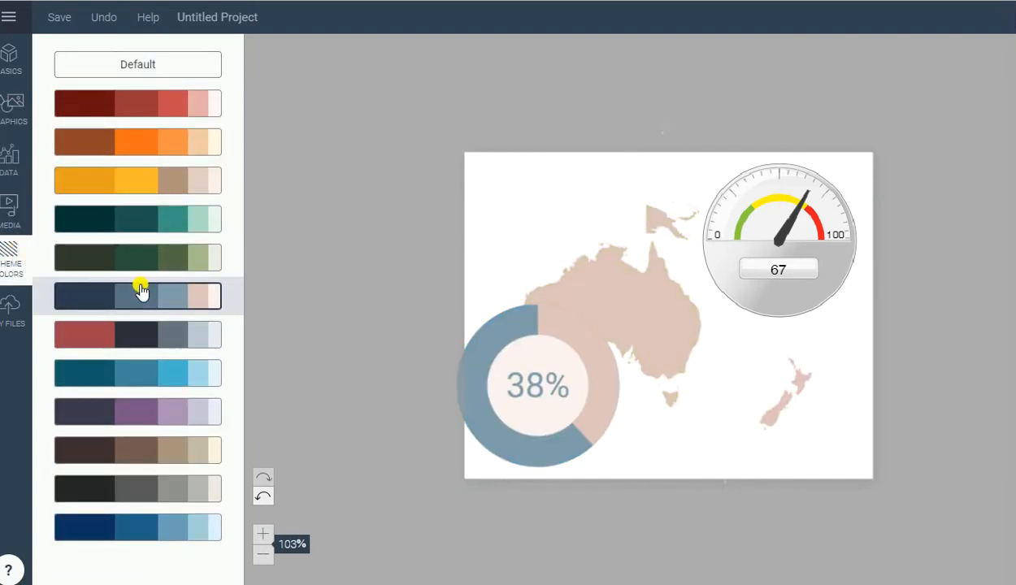
click(151, 326)
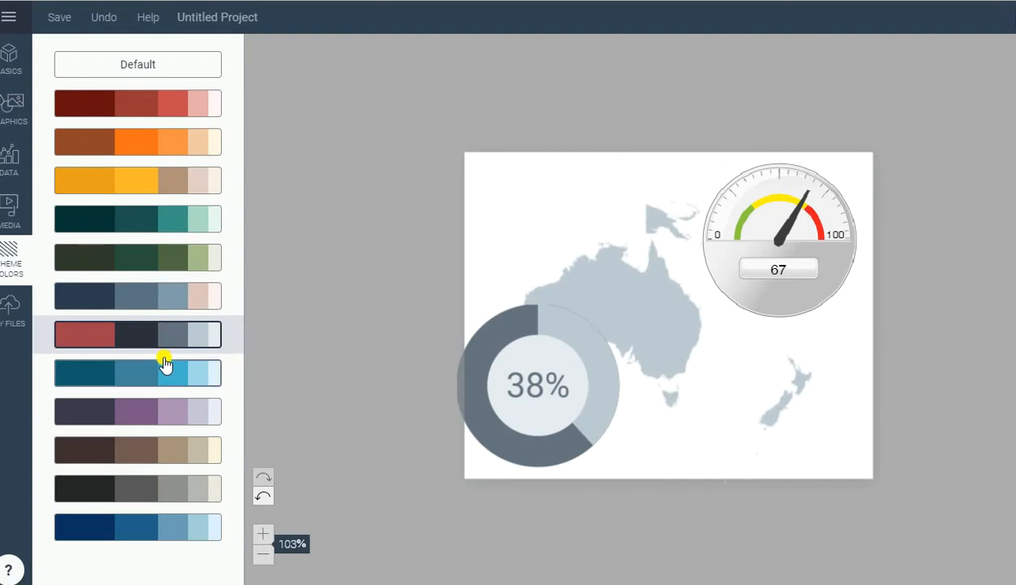
click(165, 366)
click(182, 406)
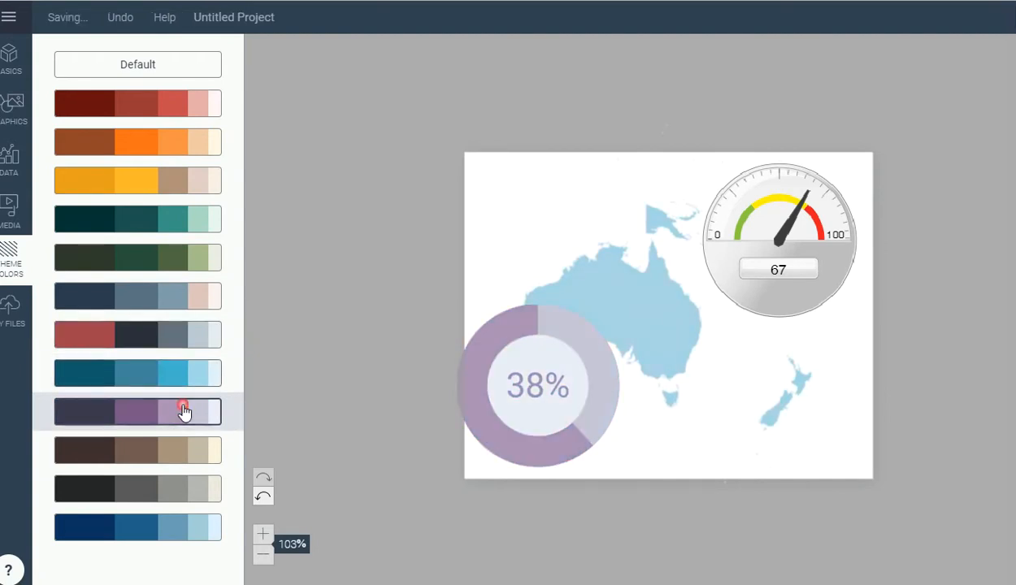
click(193, 454)
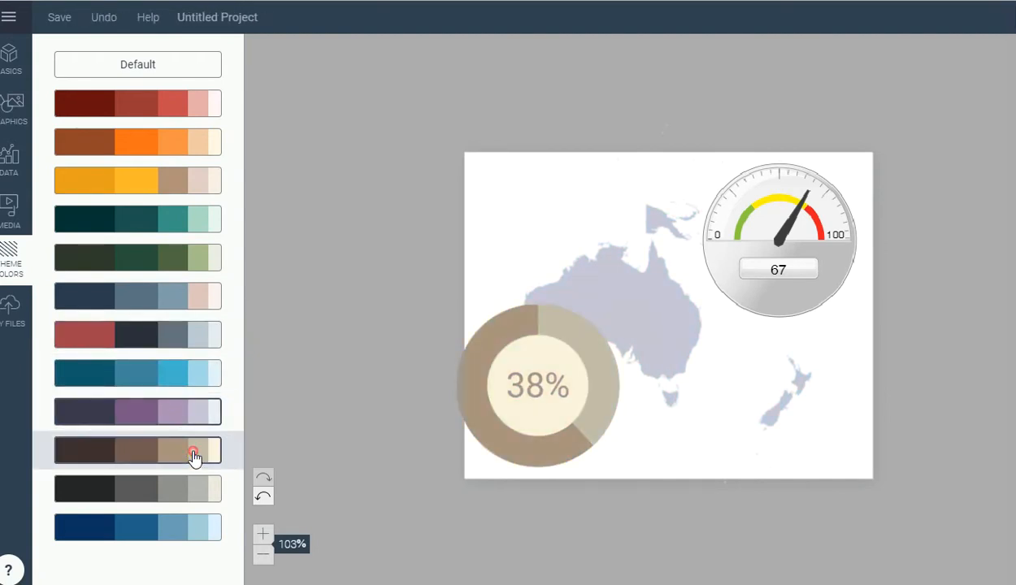
click(201, 485)
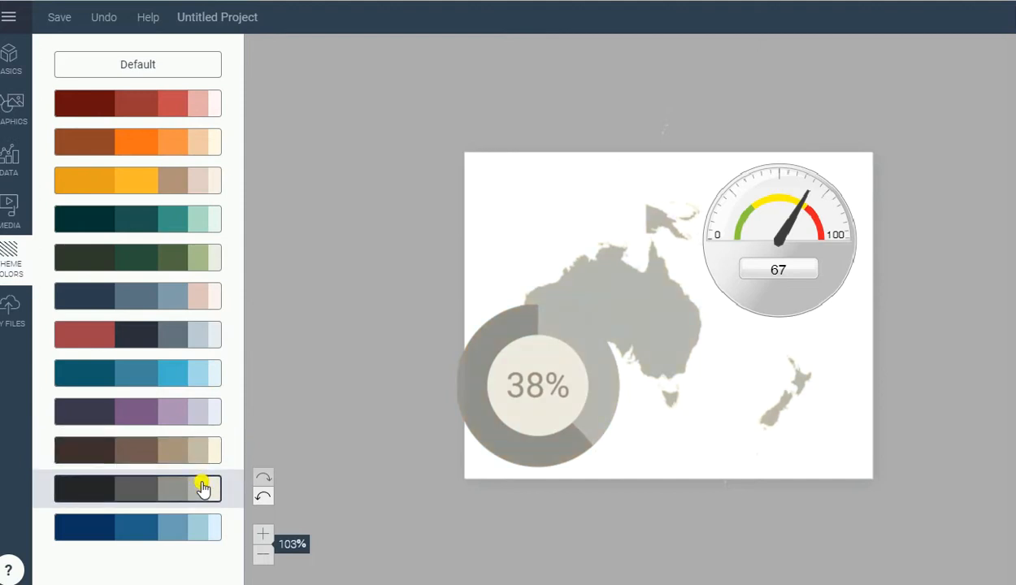
Step: Apply the navy-to-light-blue theme palette to the project, and set the page background to Custom in the publish settings
click(202, 526)
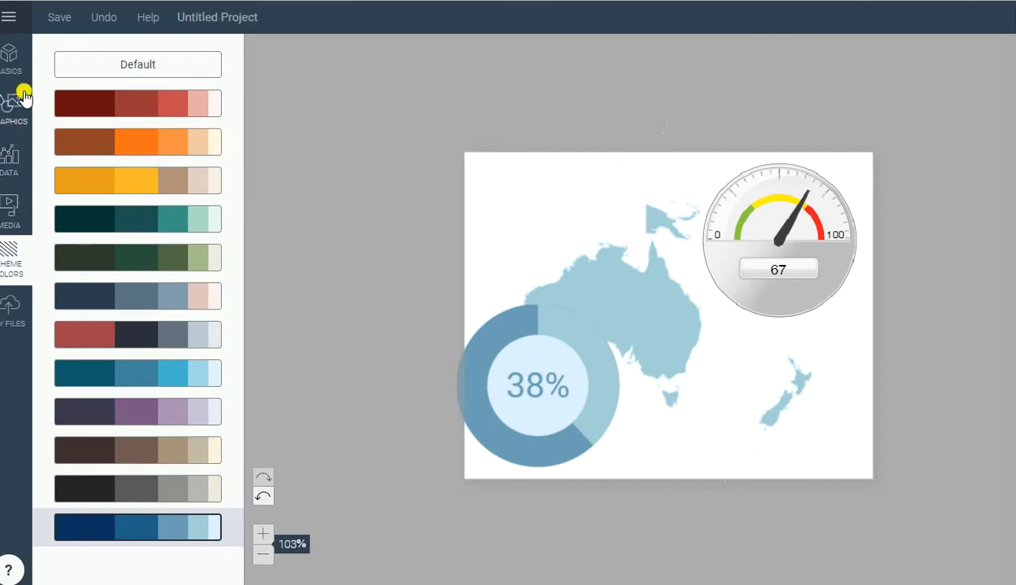
click(10, 20)
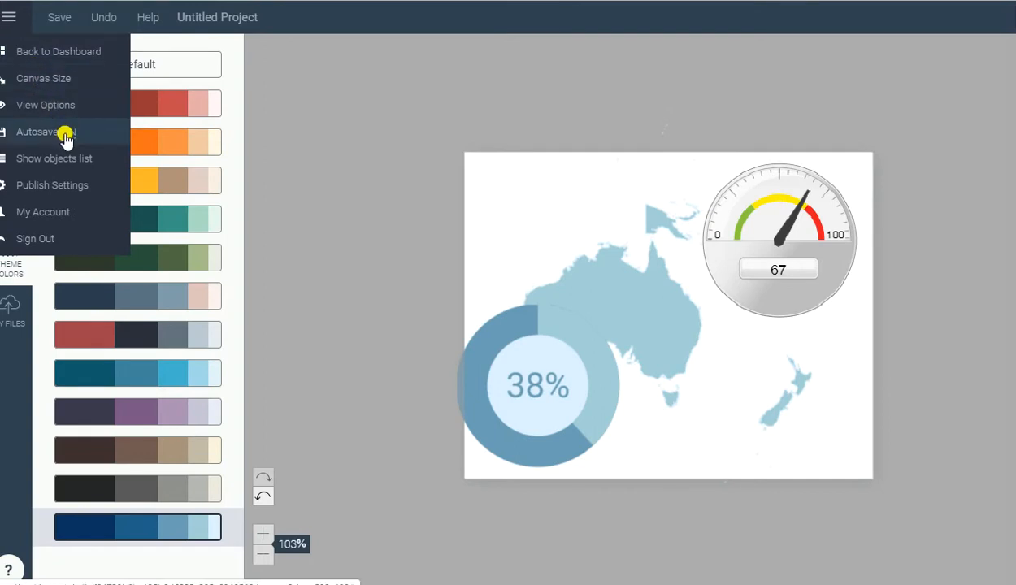
click(94, 187)
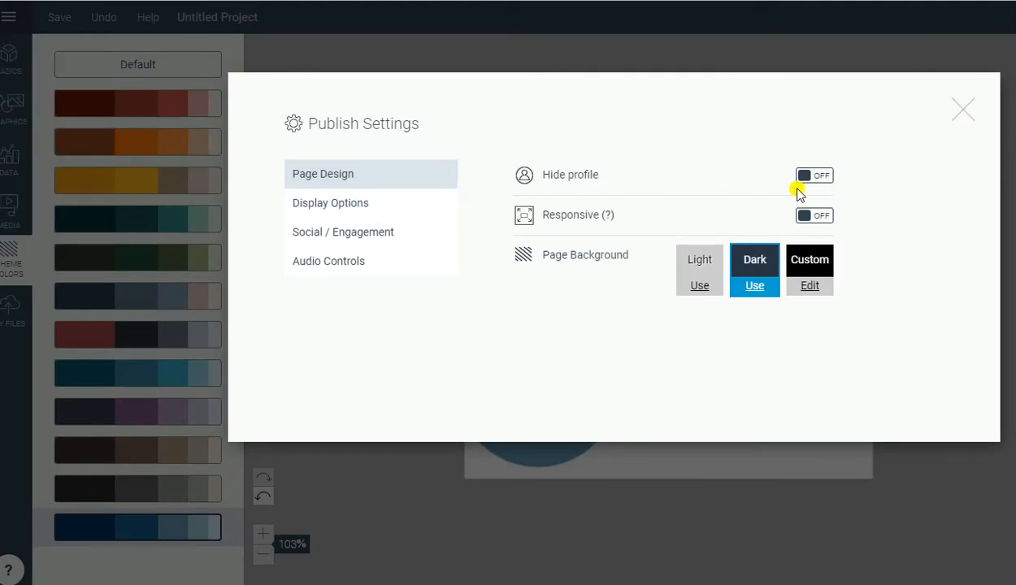
click(815, 271)
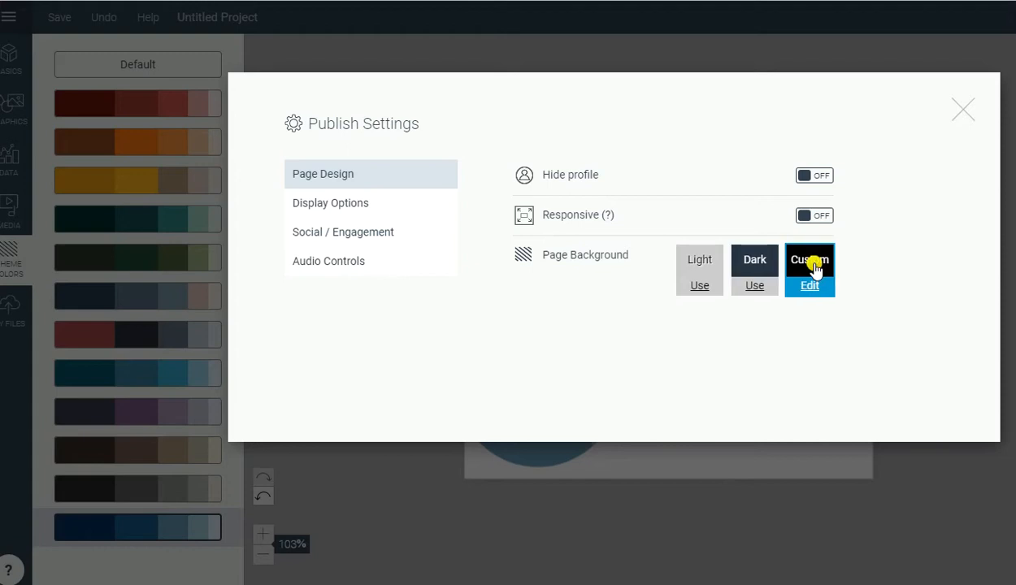
Step: Review the display options, social engagement and audio controls in the publish settings, and close the dialog
click(374, 215)
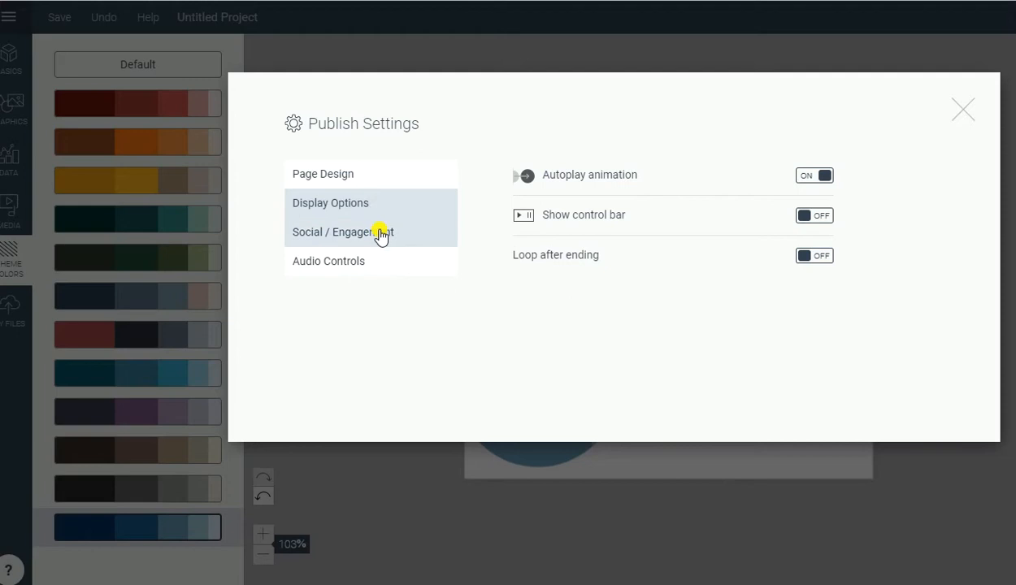
click(380, 236)
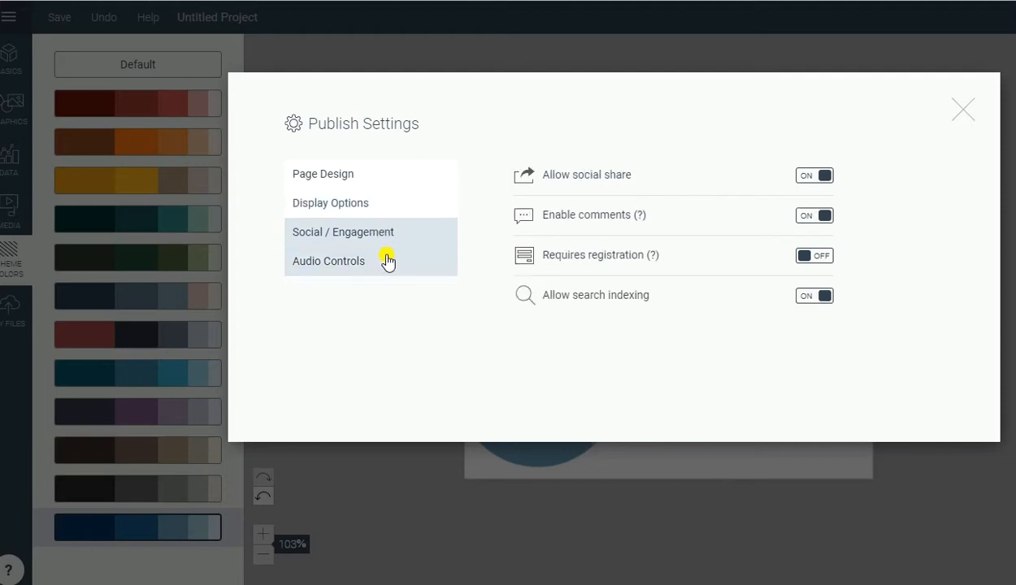
click(388, 262)
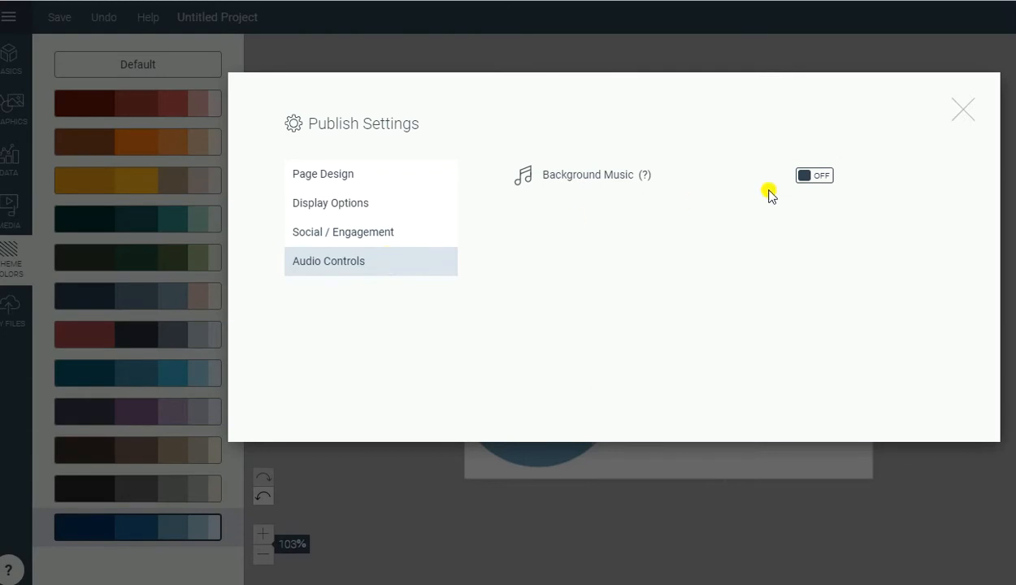
click(957, 113)
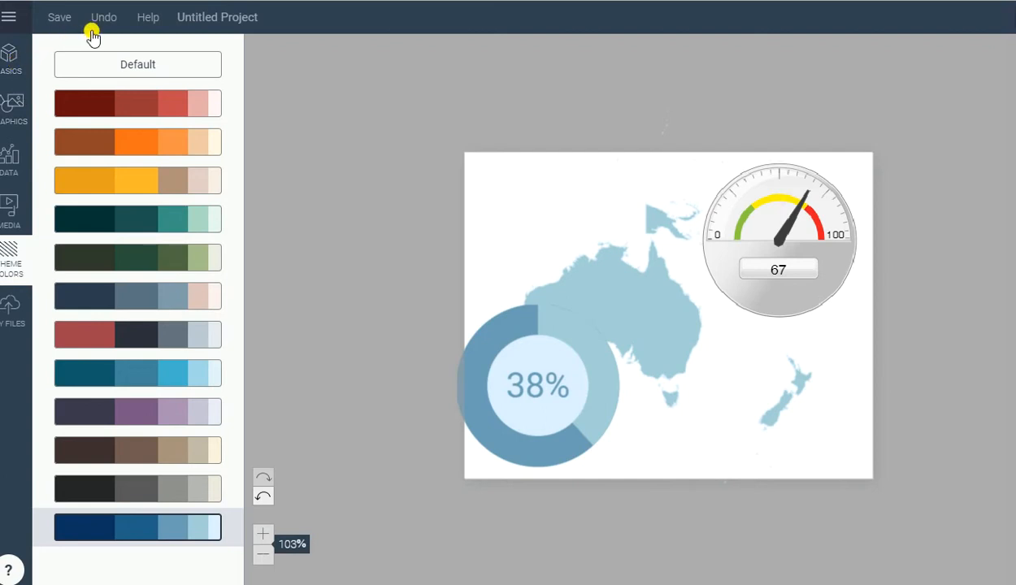
Step: Browse the canvas size presets for documents, posts, headers and ads plus the custom size, and show the objects list
click(11, 23)
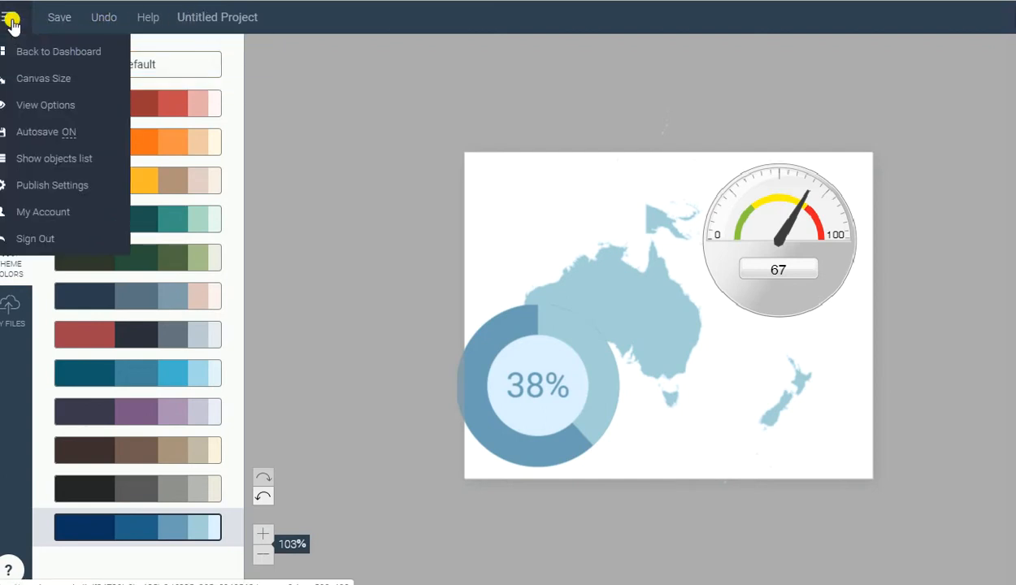
click(65, 85)
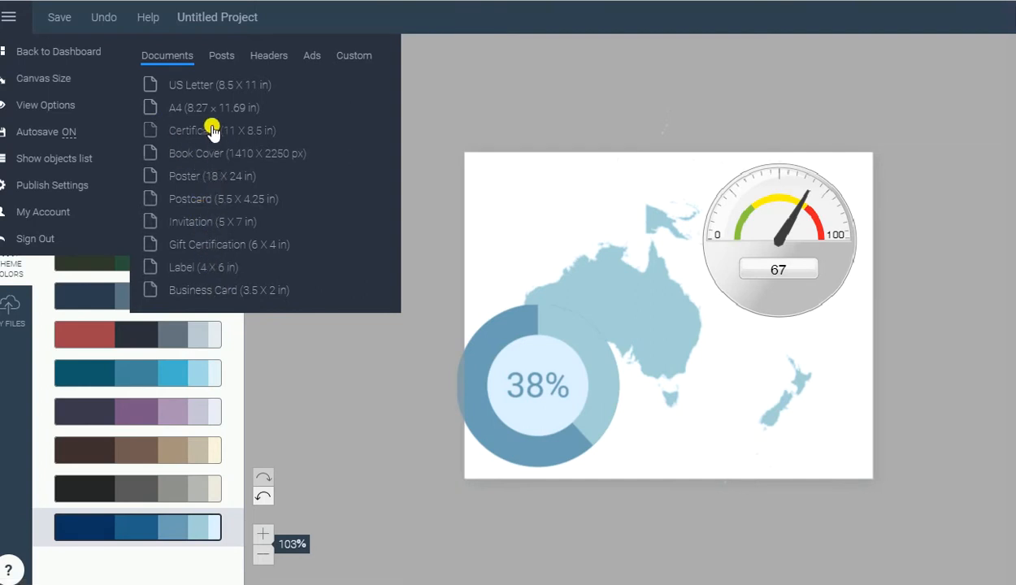
click(225, 62)
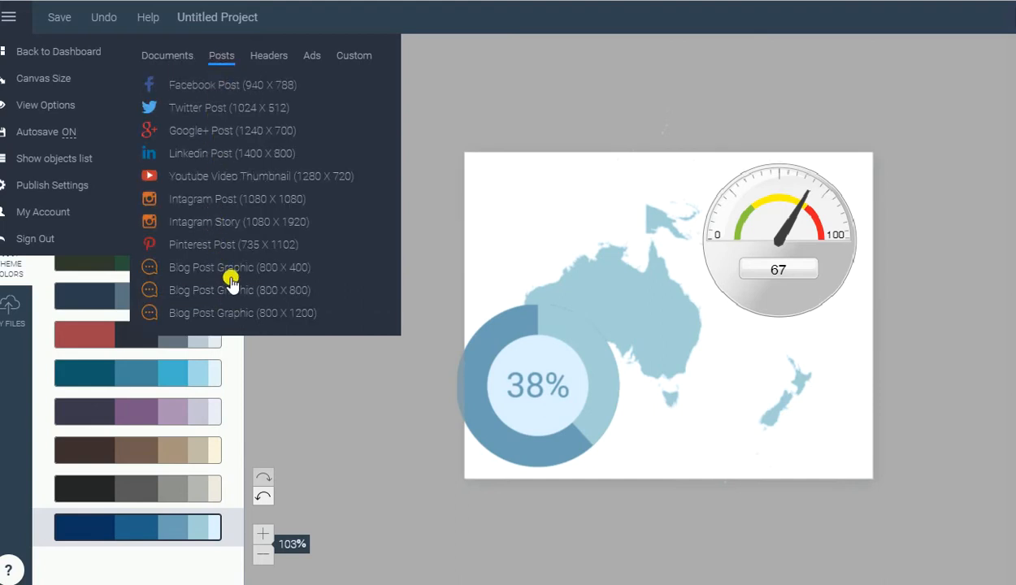
click(271, 63)
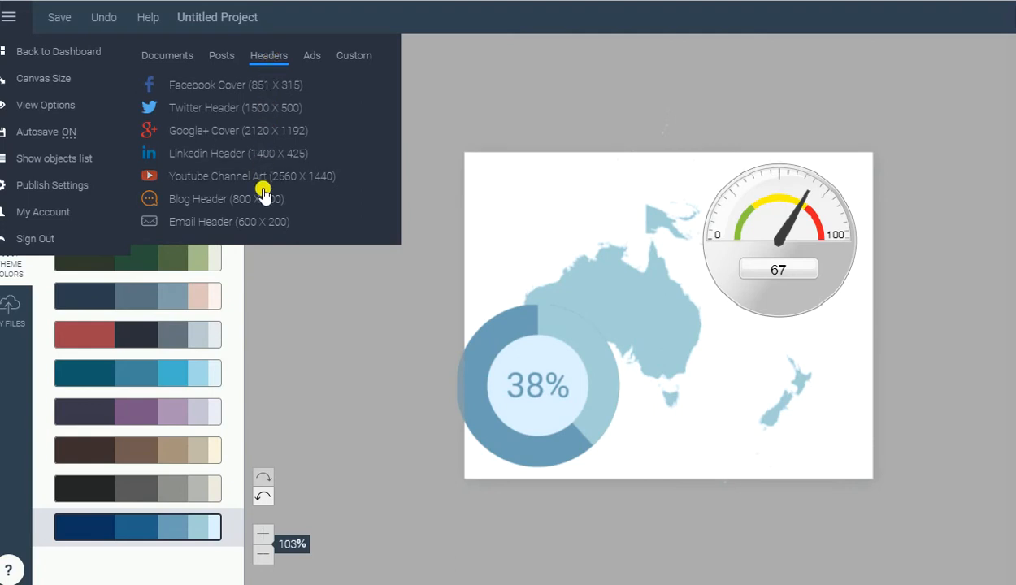
click(313, 59)
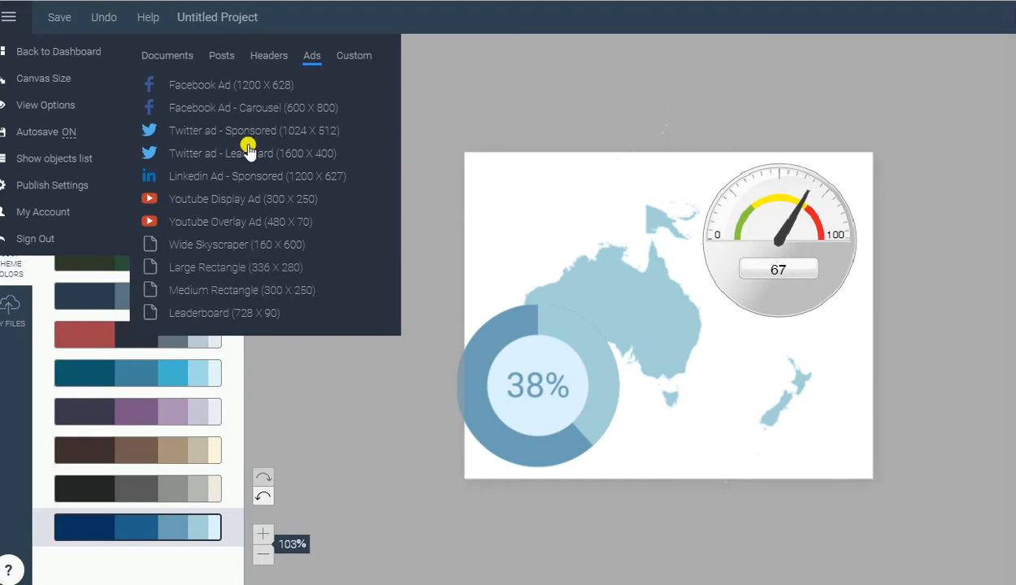
click(345, 59)
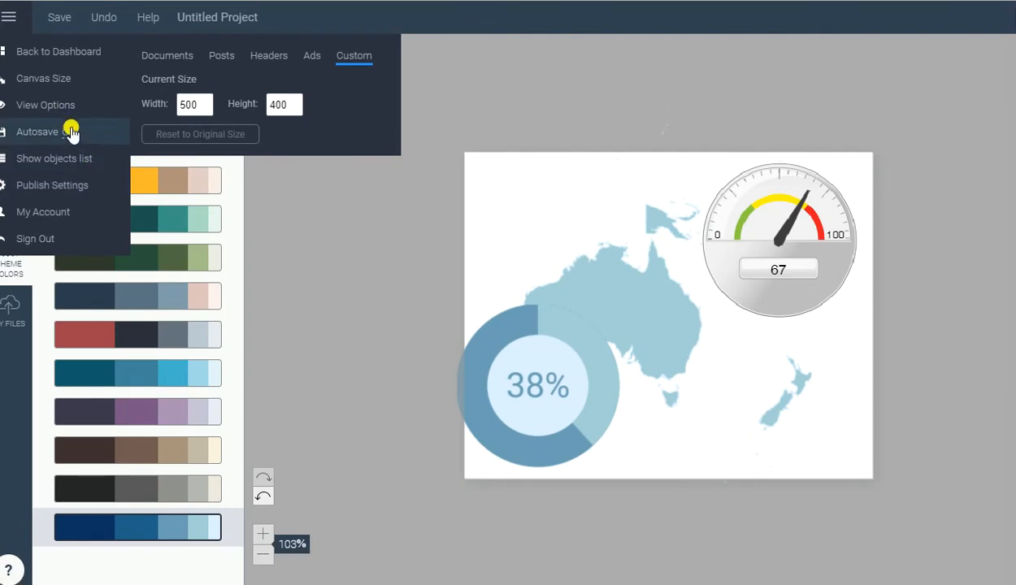
click(88, 164)
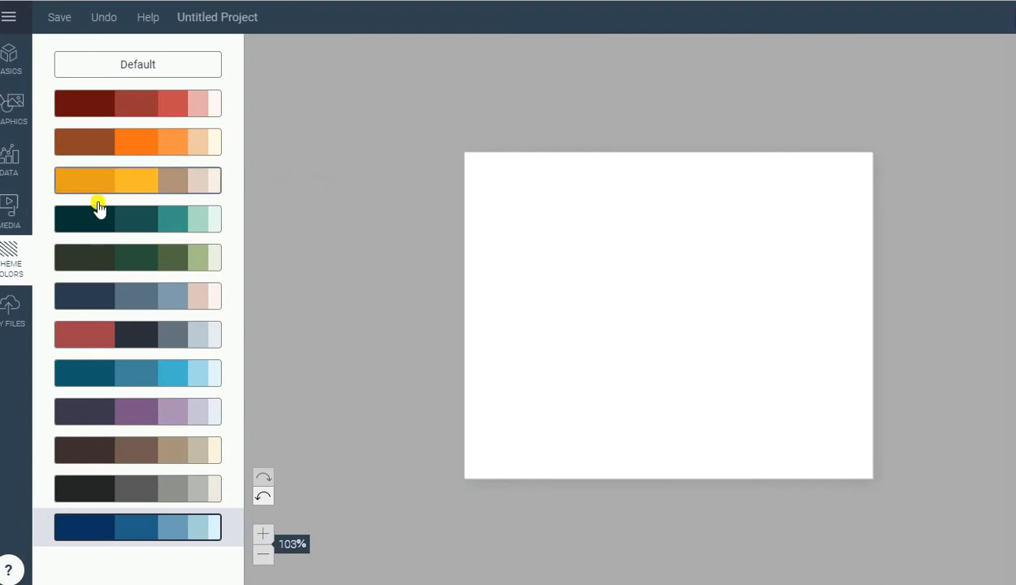
Step: Leave the project editor and return to the dashboard
click(9, 18)
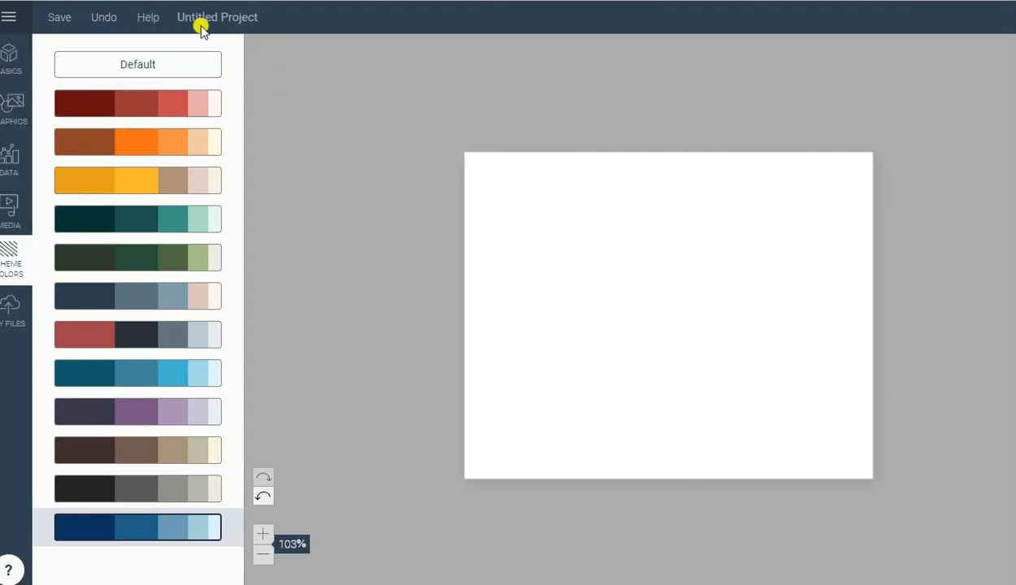
mouse_move(222, 21)
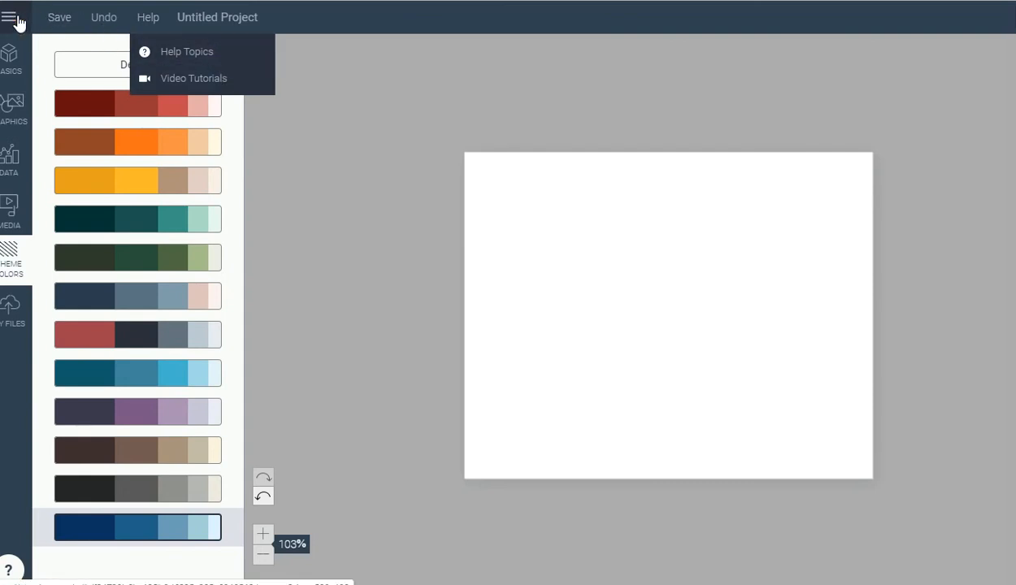
mouse_move(14, 17)
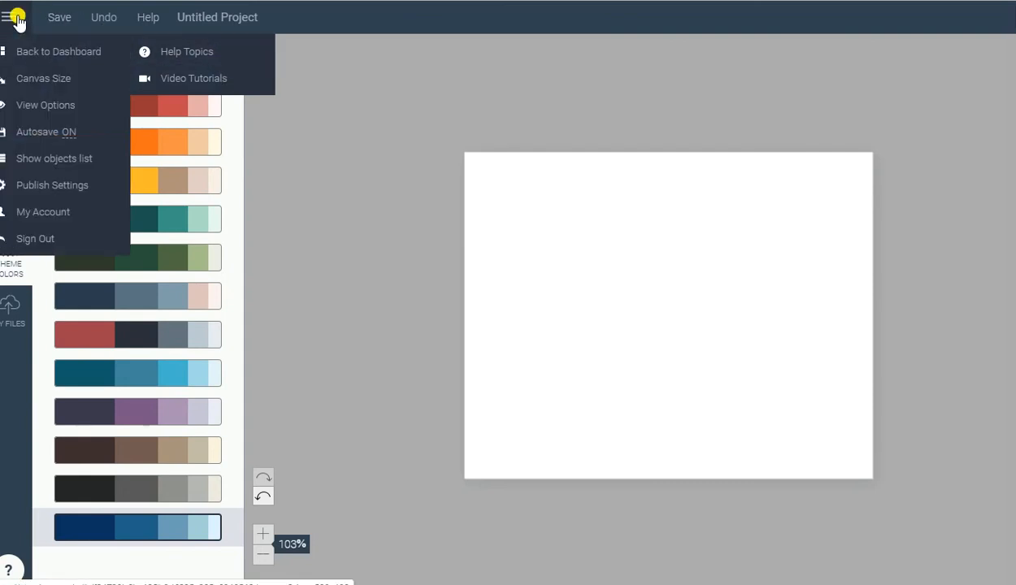
click(49, 57)
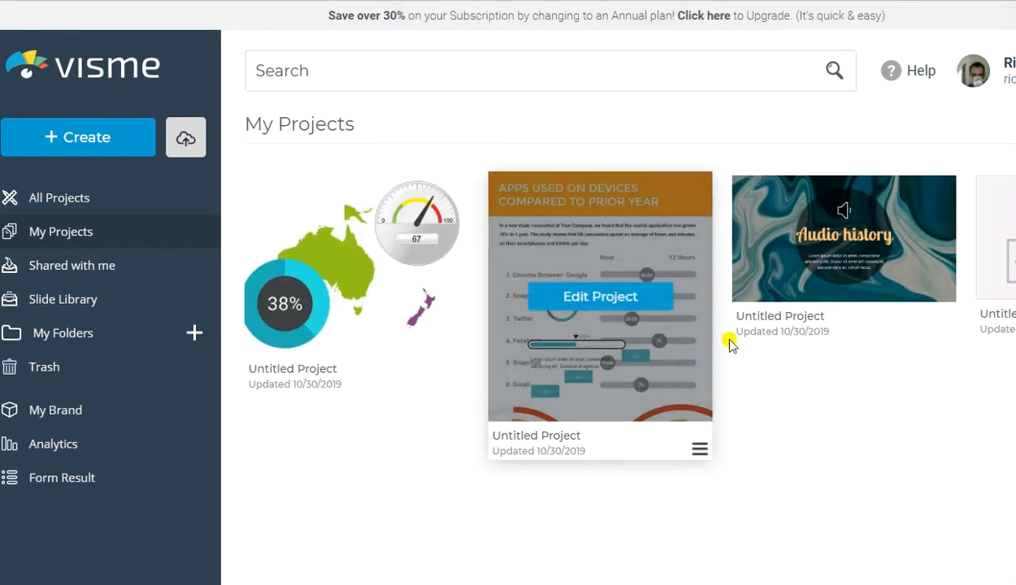
Step: Switch the My Projects overview from thumbnails to the list view
mouse_move(864, 248)
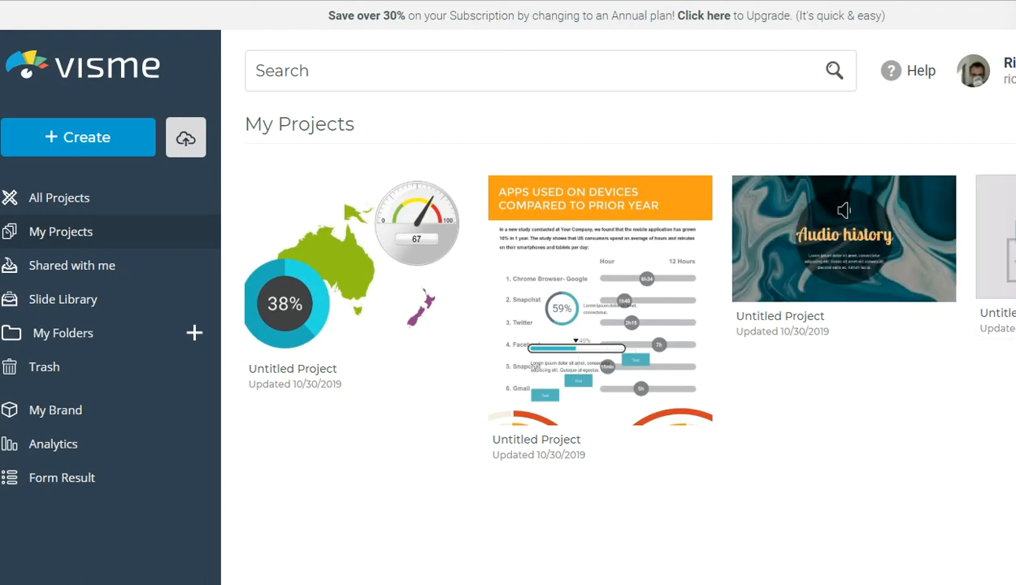
click(1014, 125)
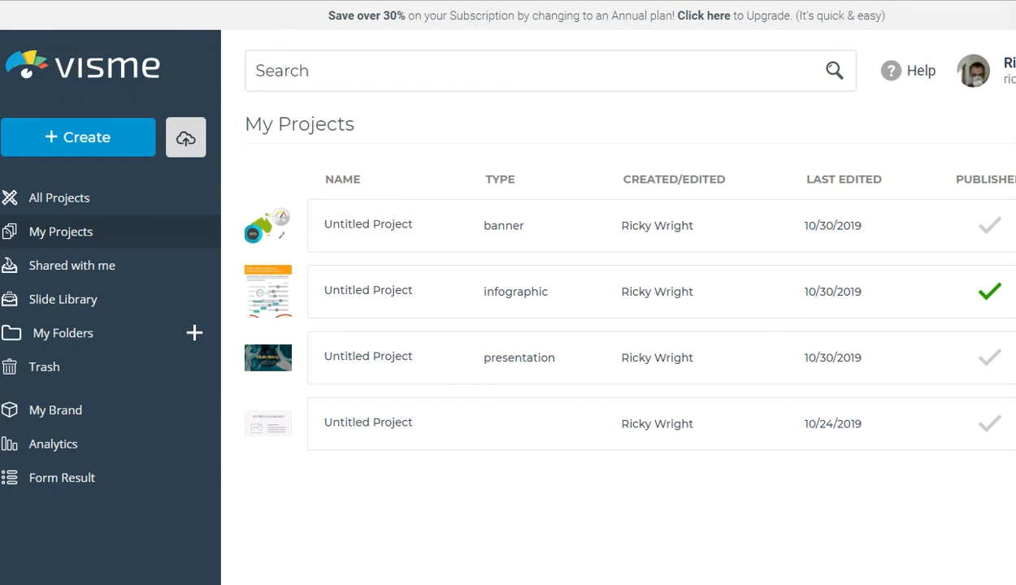
click(1014, 124)
click(1014, 125)
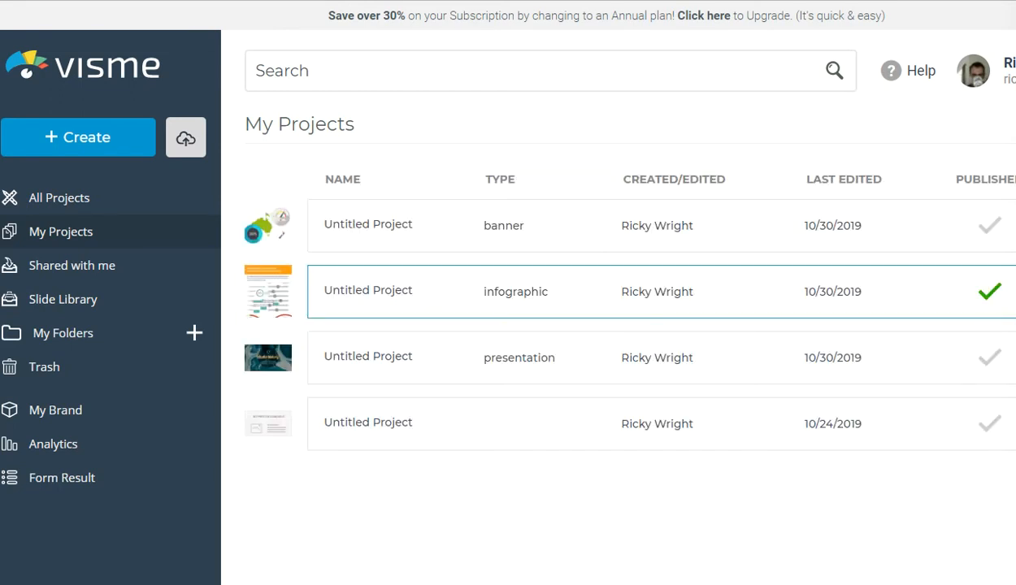
Step: Delete the published infographic project from My Projects
click(1015, 292)
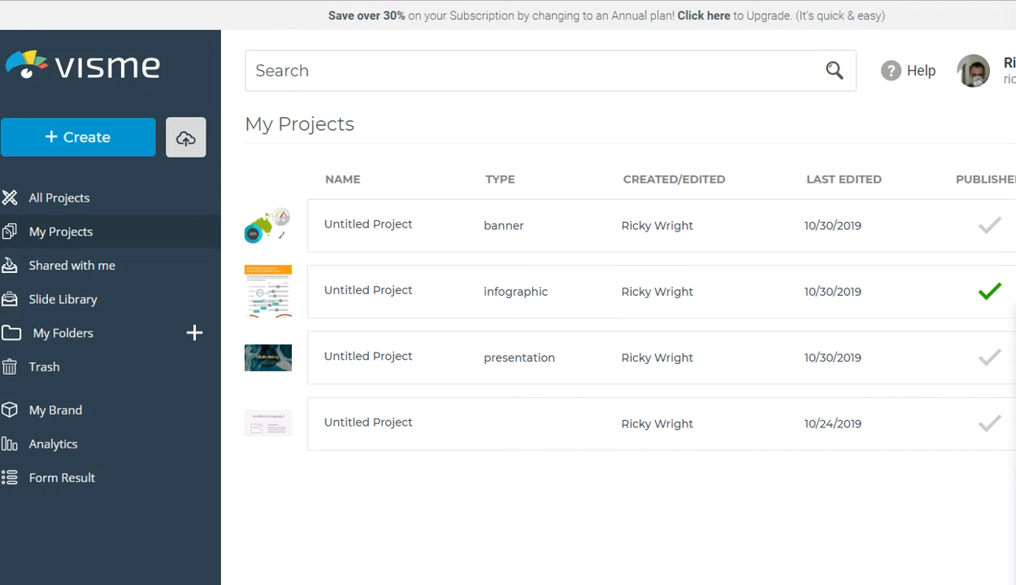
click(1014, 480)
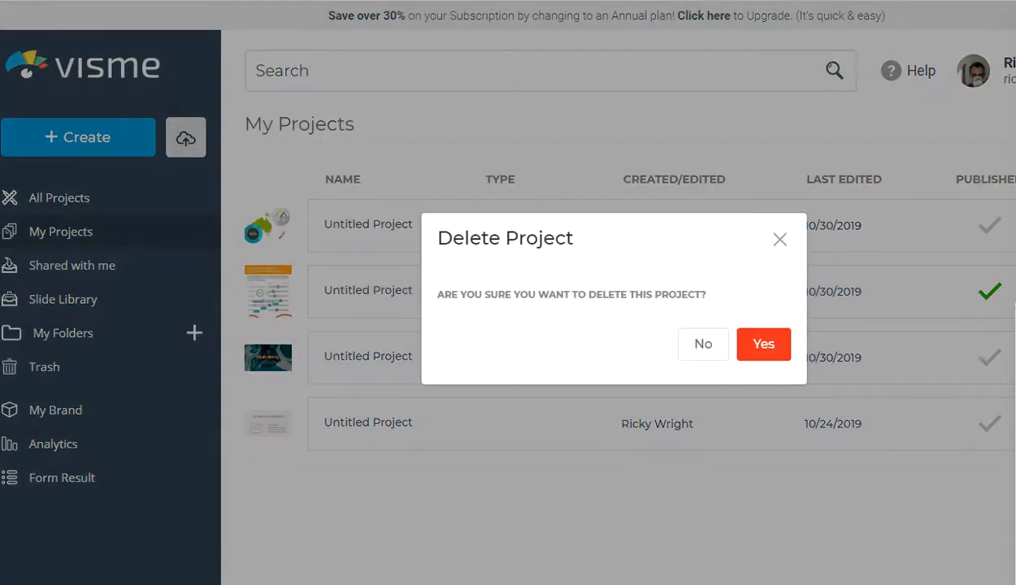
click(786, 347)
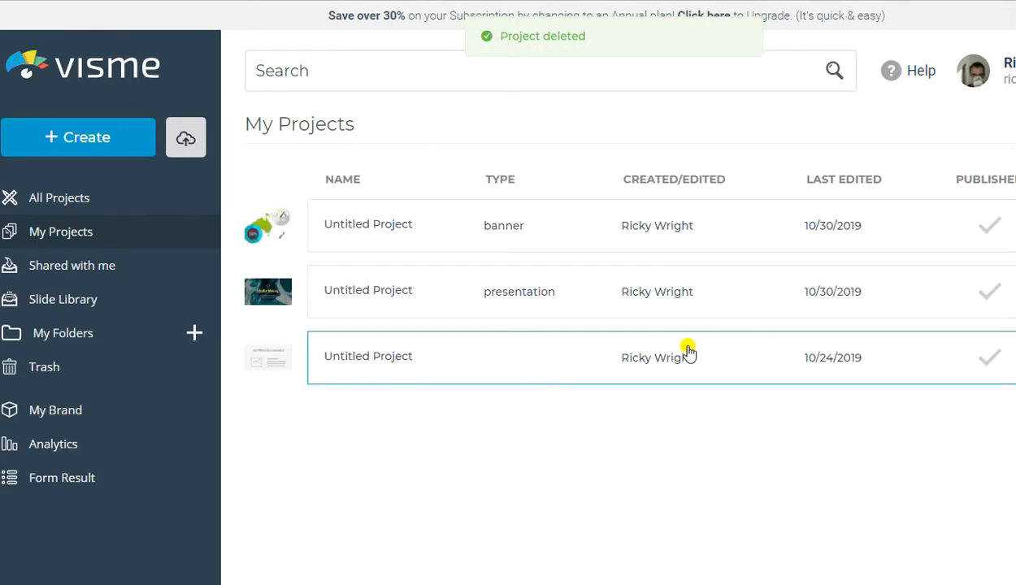
Step: Review the typography, fonts, colors and logos sections of the company's brand settings
click(72, 404)
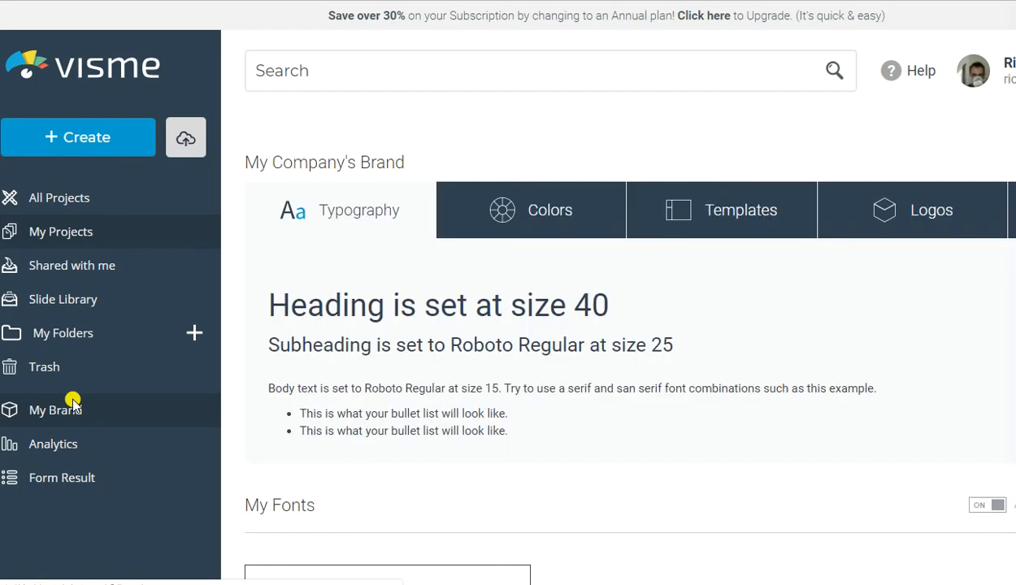
scroll(537, 333, down, 2)
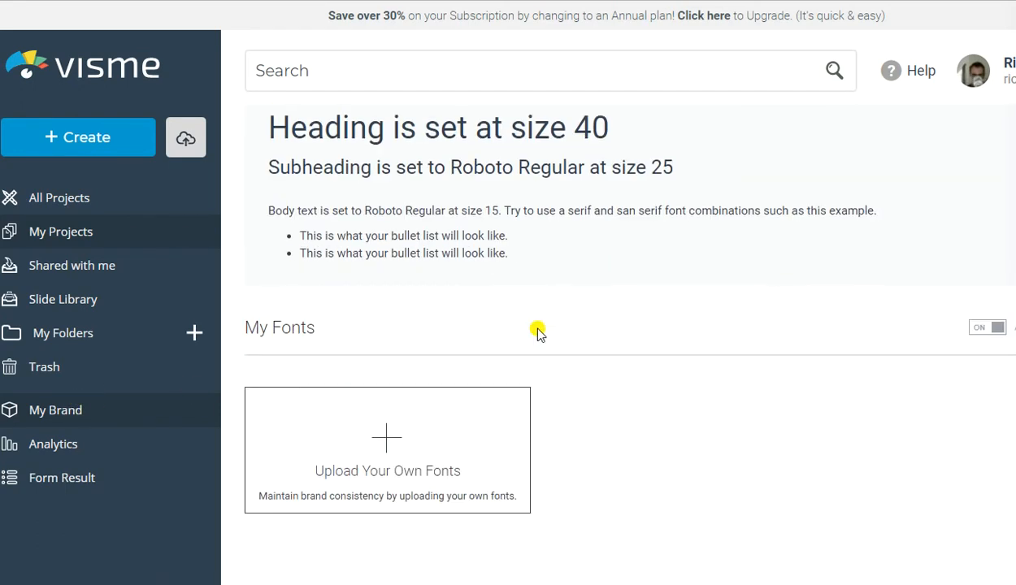
scroll(536, 331, up, 2)
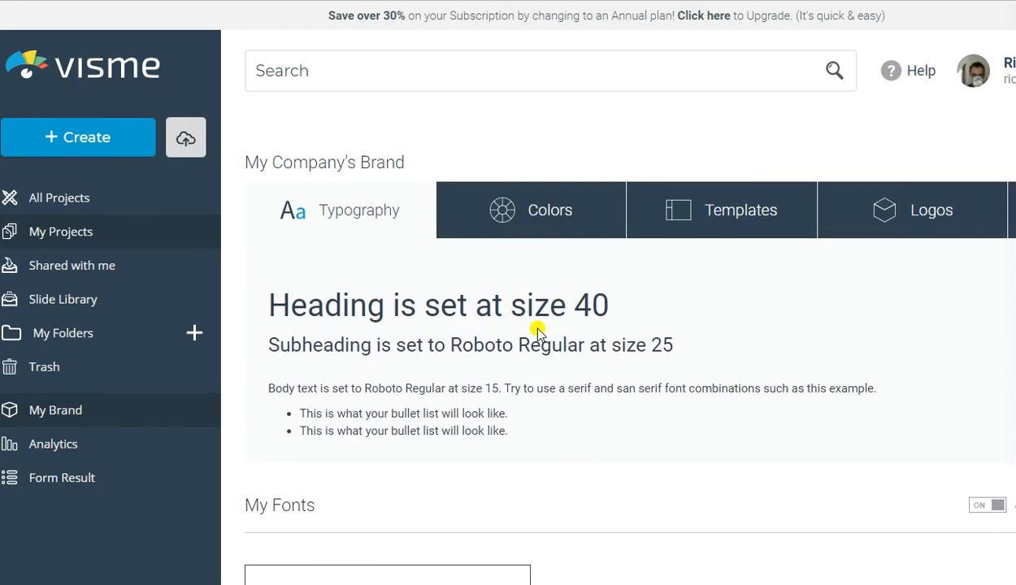
click(565, 230)
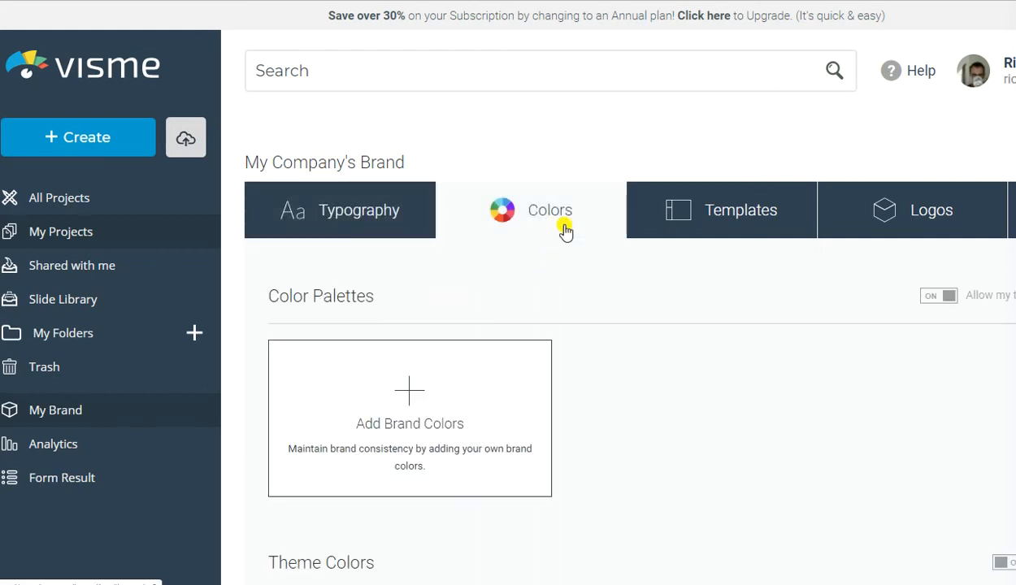
scroll(624, 261, down, 2)
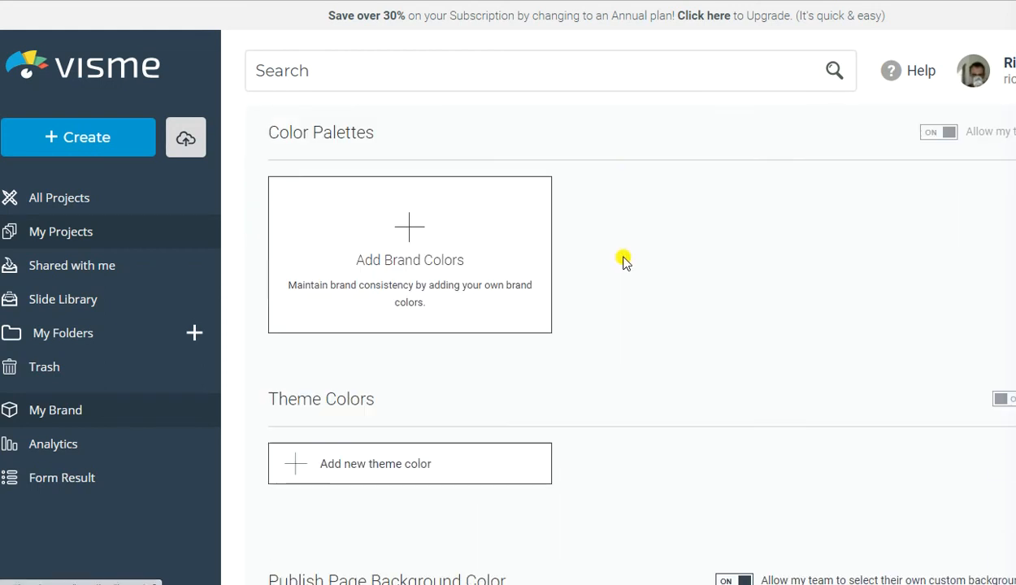
scroll(623, 261, up, 2)
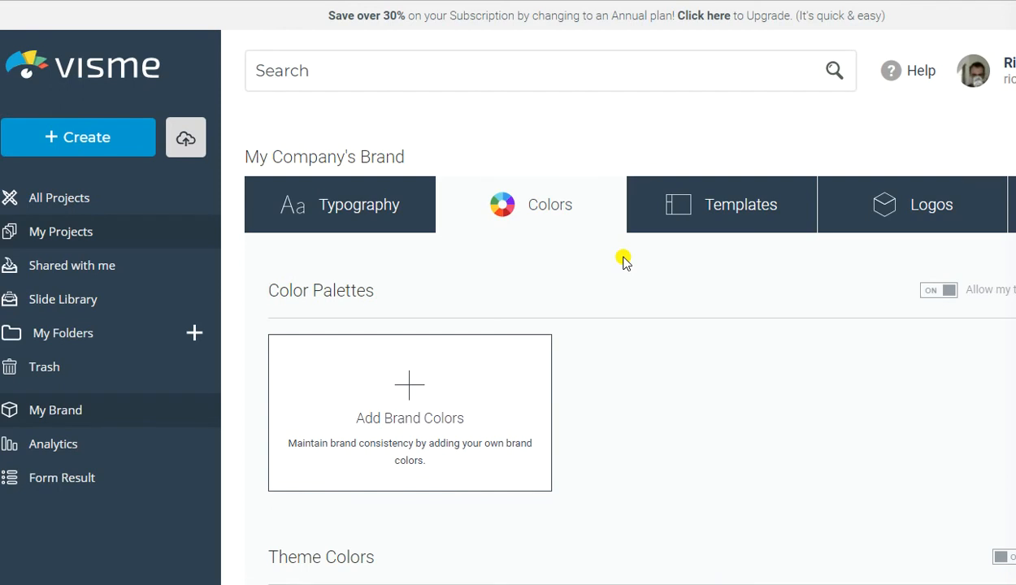
click(914, 221)
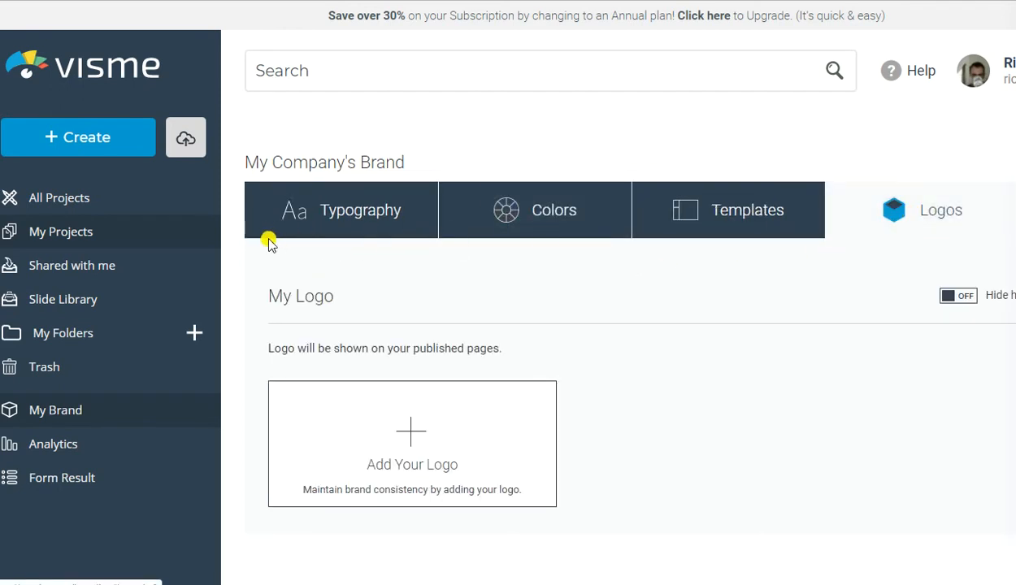